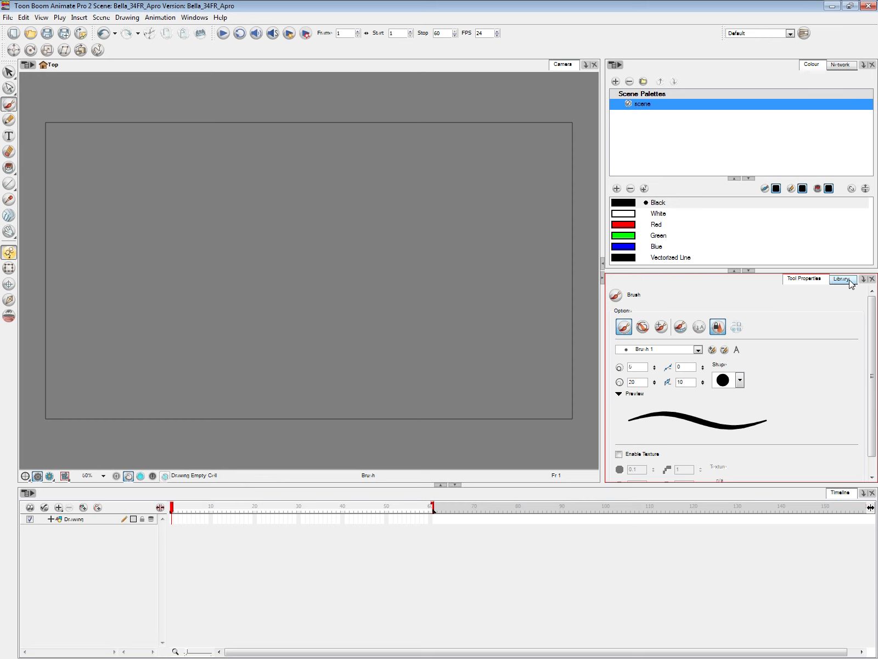
# Start an image import and choose bell_rough from the TB_library folder as the source file.
pyautogui.click(7, 18)
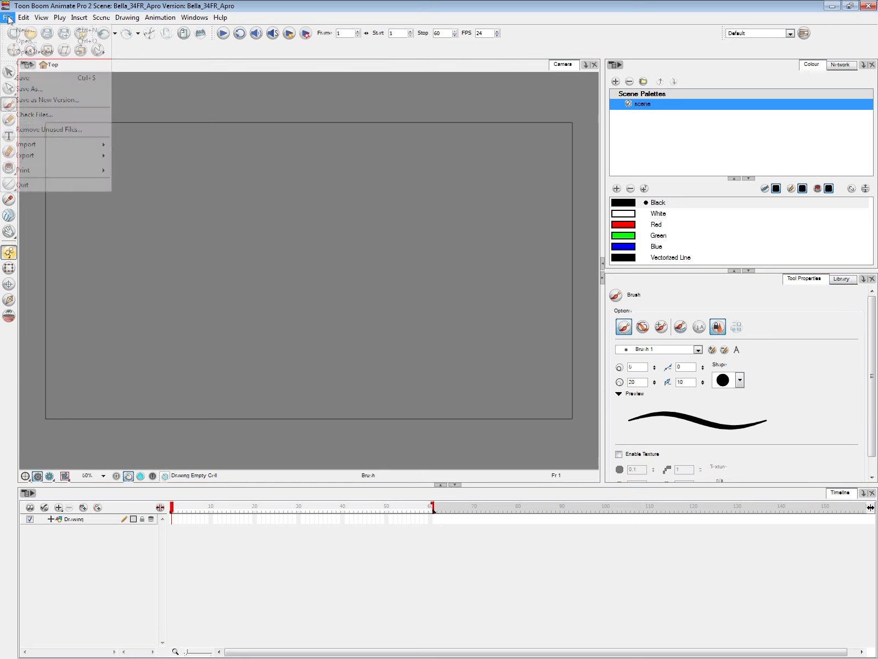
pyautogui.moveTo(87, 147)
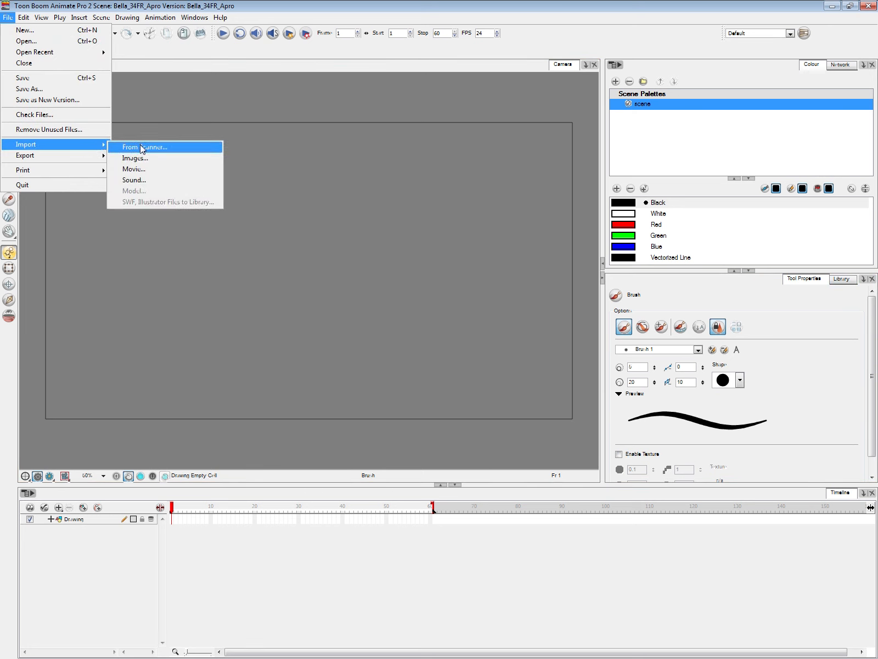
pyautogui.click(187, 158)
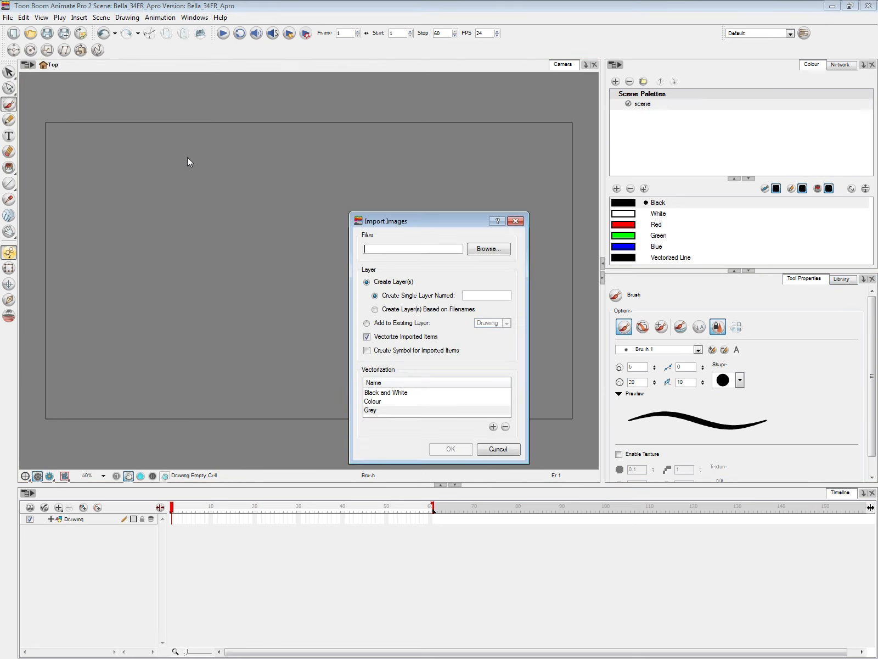
pyautogui.click(487, 248)
pyautogui.click(385, 365)
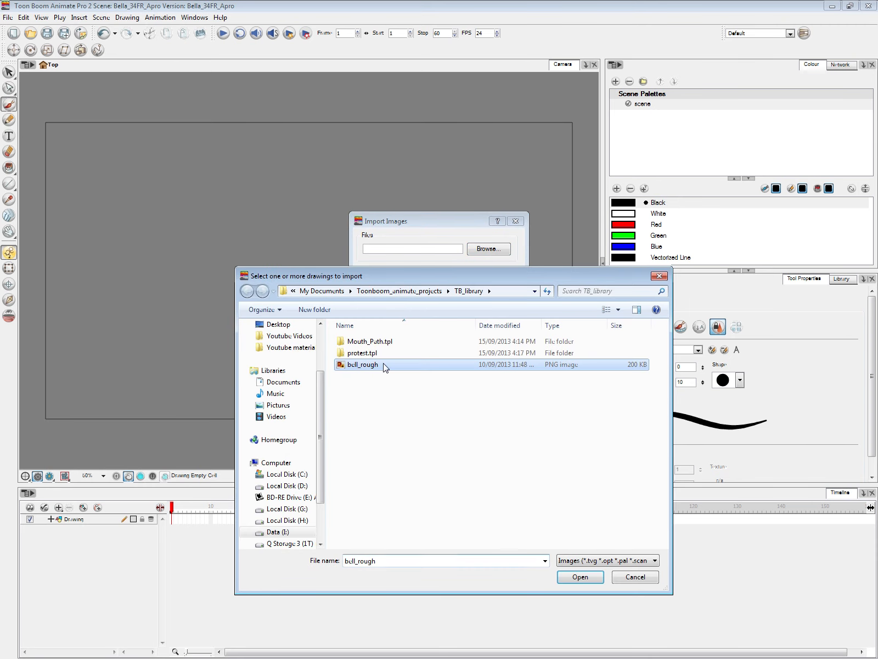
pyautogui.click(590, 578)
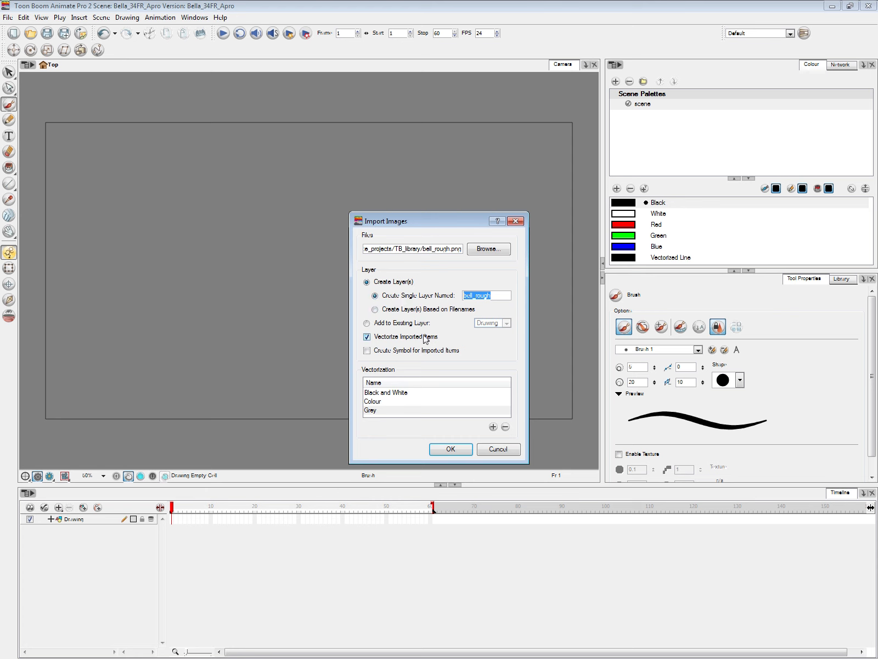
# Turn off vectorization, set the transparency alpha to Straight, and import the image as a single layer named bell_rough.
pyautogui.click(390, 338)
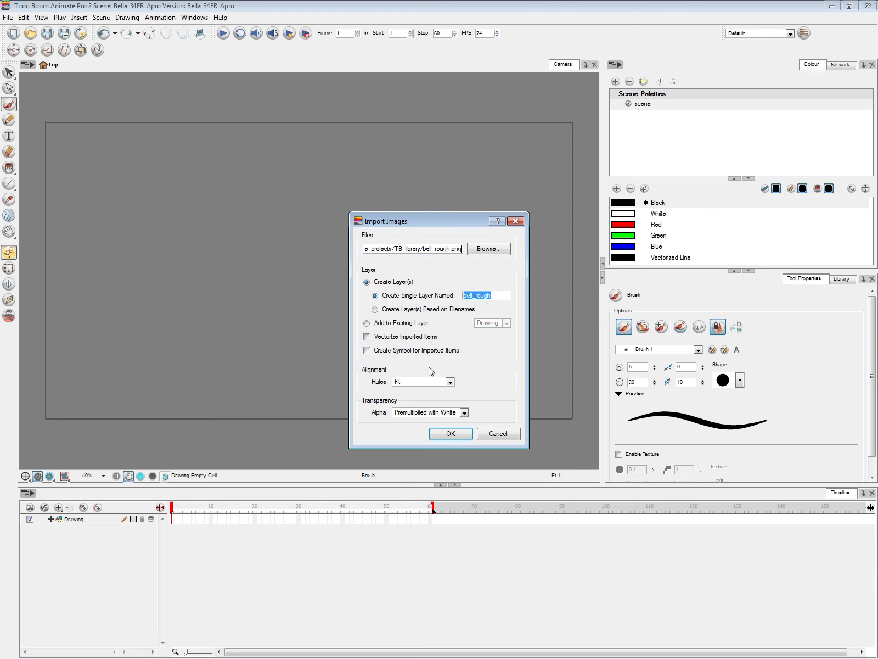
pyautogui.click(436, 412)
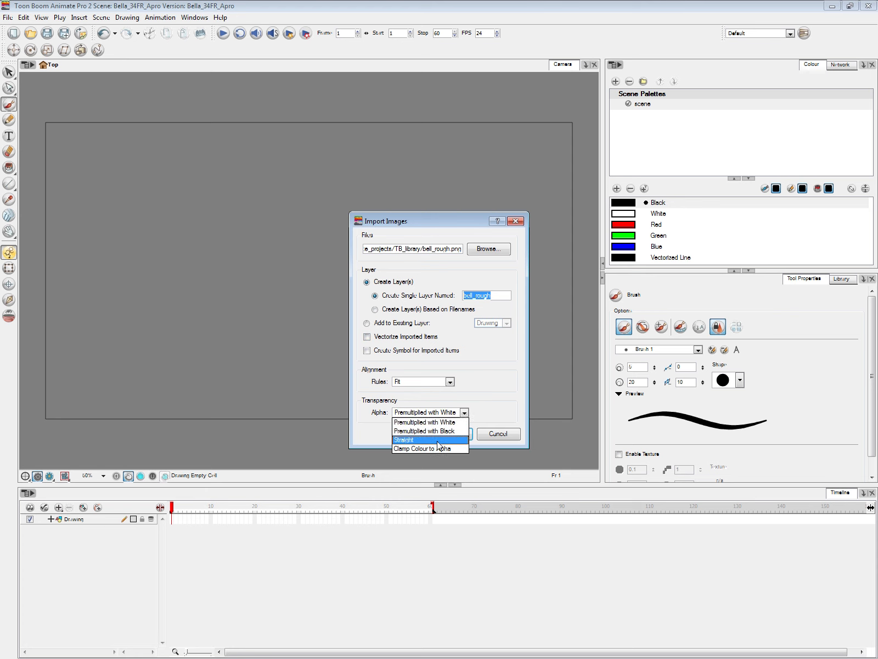
pyautogui.click(435, 440)
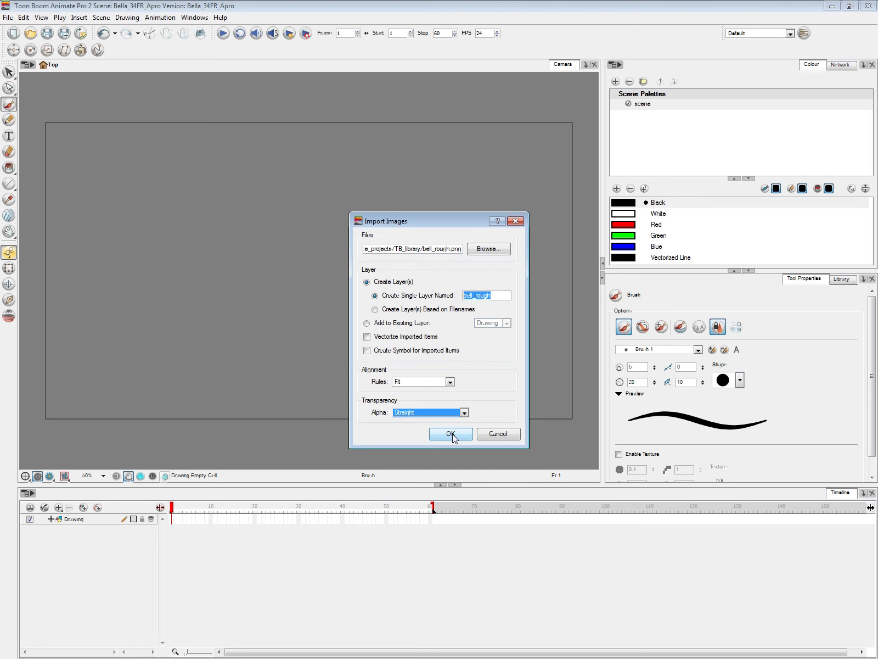
pyautogui.click(451, 433)
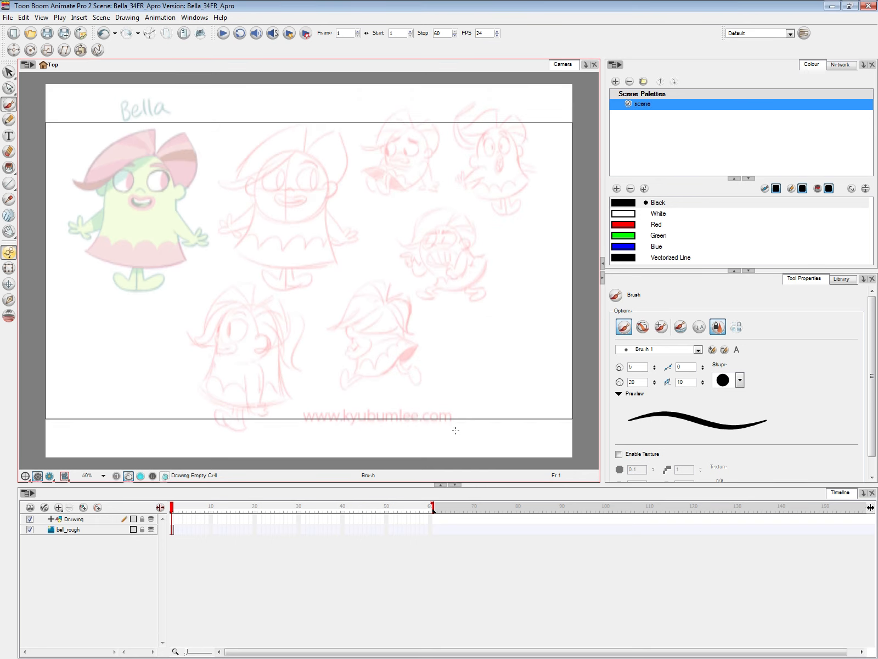
# Extend the bell_rough layer's exposure to frame 60 and return to frame 1 with the Transform tool active.
pyautogui.moveTo(384, 511); pyautogui.dragTo(171, 508)
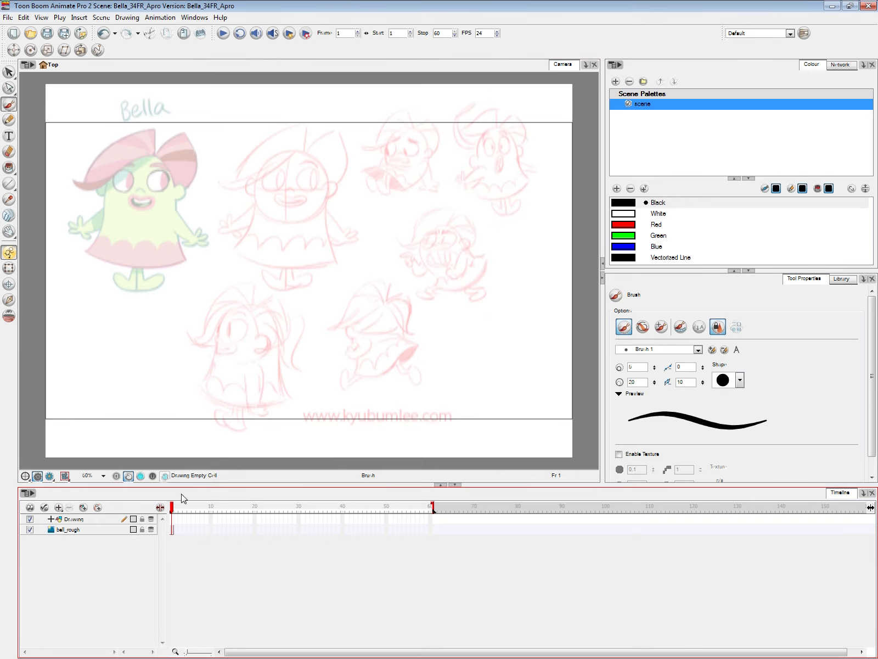
pyautogui.click(431, 531)
pyautogui.press('F5')
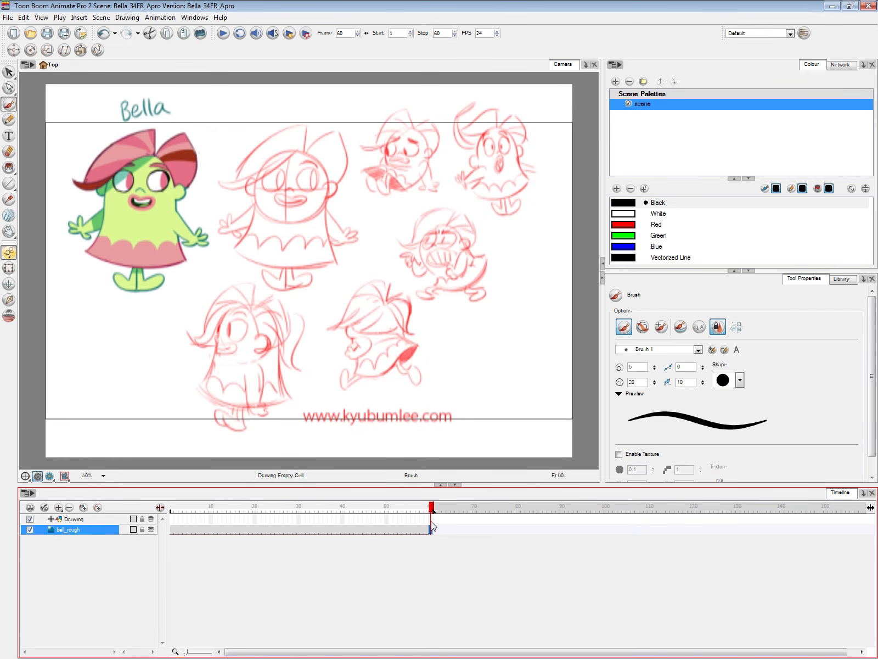
pyautogui.click(9, 268)
pyautogui.click(171, 507)
pyautogui.click(189, 556)
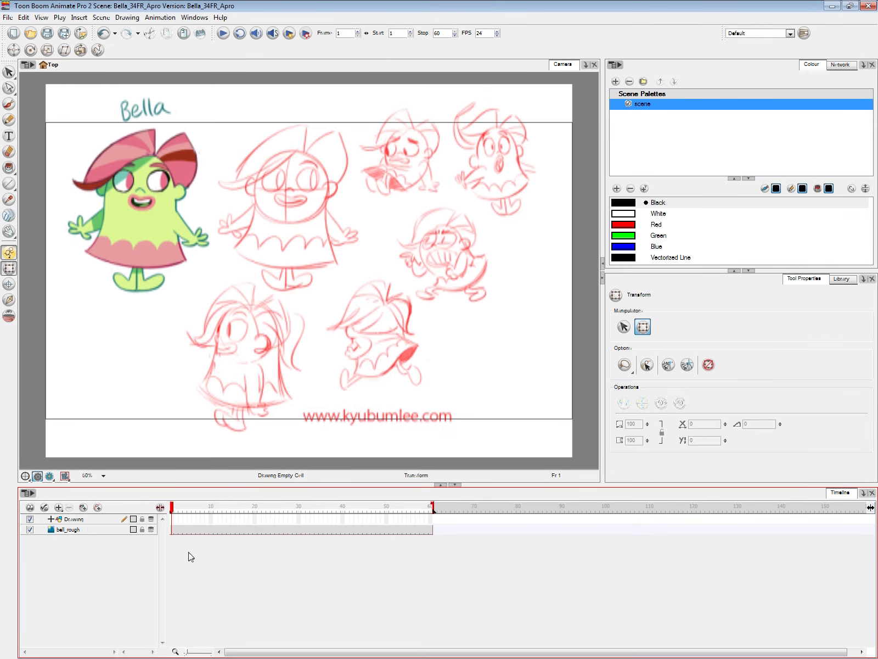
# Add a parent peg to the bell_rough layer and set a keyframe on the peg at frame 1.
pyautogui.click(79, 529)
pyautogui.click(98, 507)
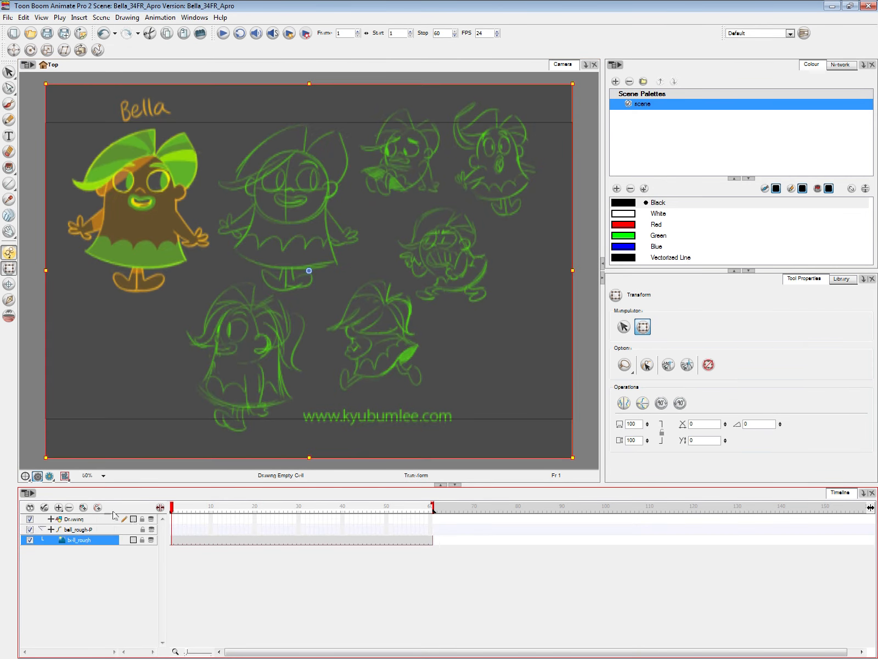
pyautogui.click(431, 529)
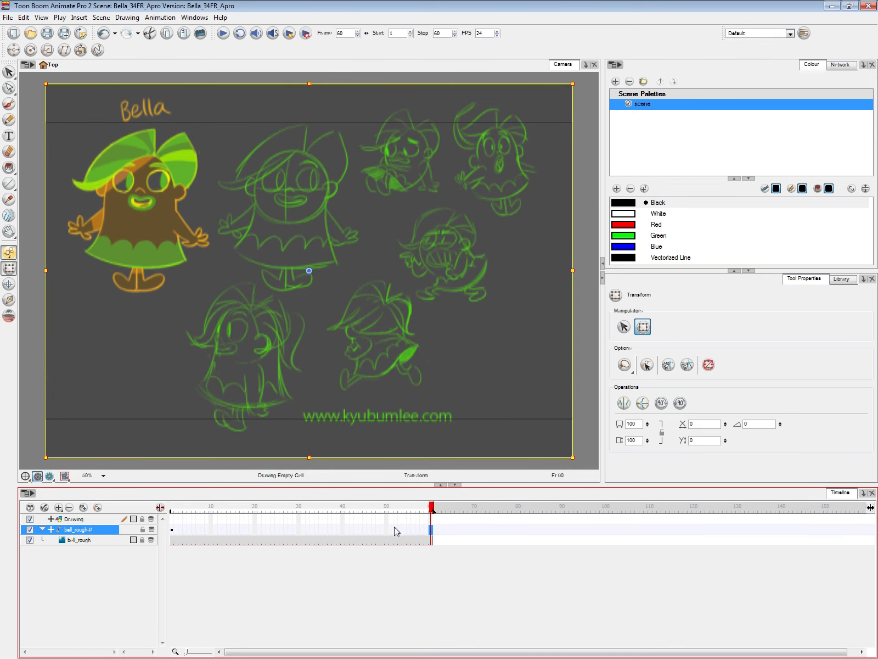
pyautogui.click(171, 529)
# Move the bell_rough reference sheet slightly right and down relative to the camera frame.
pyautogui.press('1')
pyautogui.press('Escape')
pyautogui.click(427, 329)
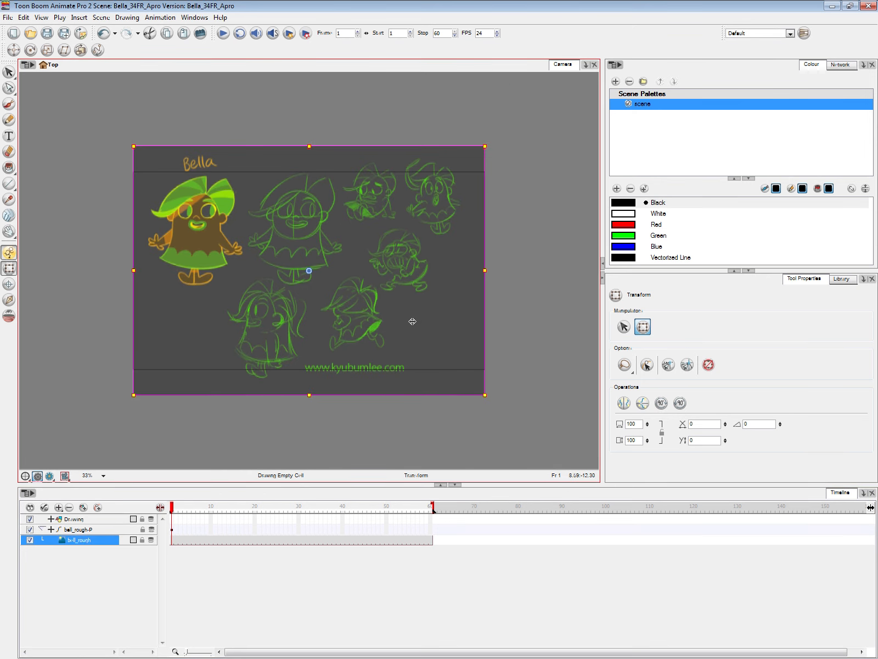
pyautogui.moveTo(412, 321); pyautogui.dragTo(451, 339)
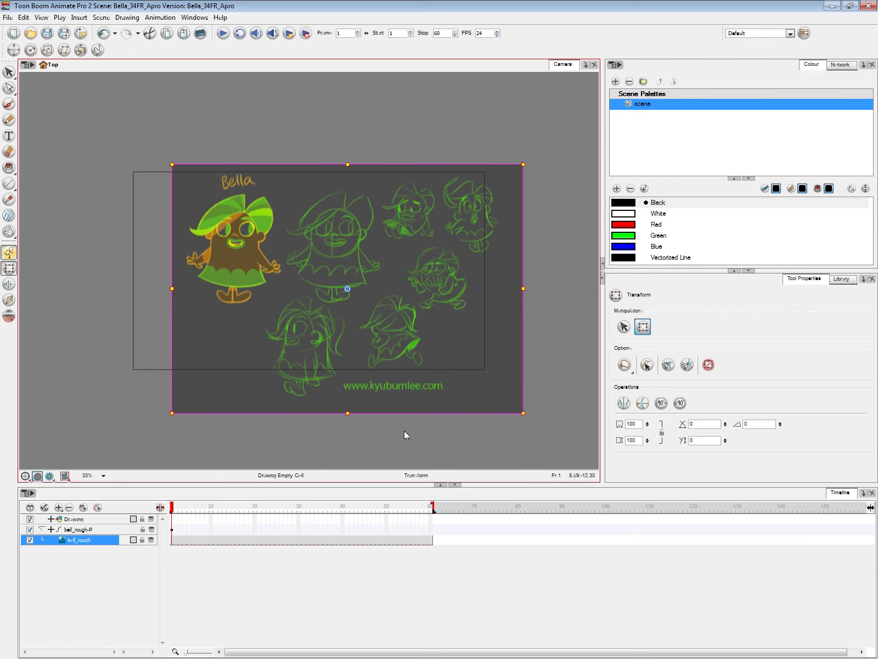
pyautogui.click(404, 433)
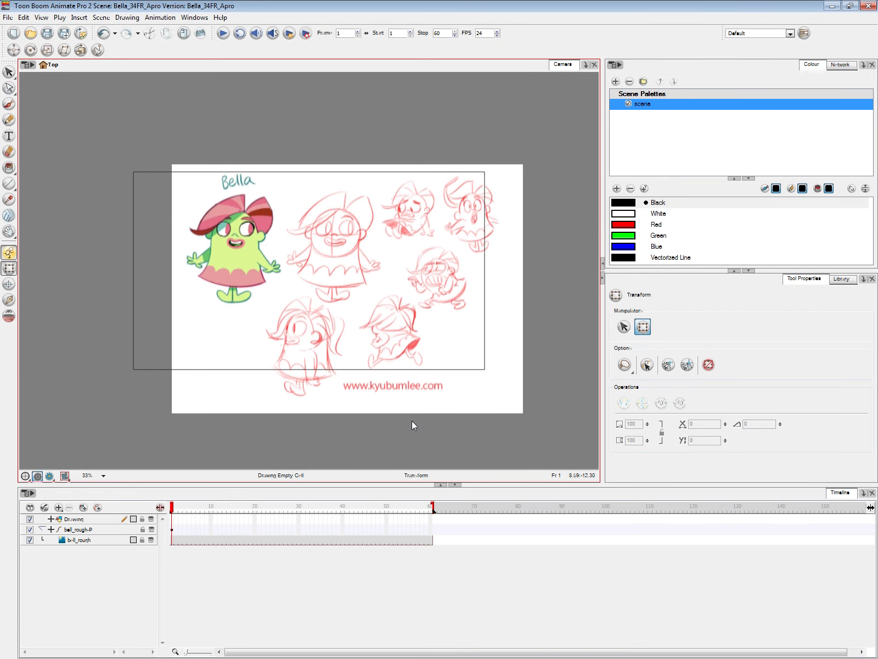
# Reselect the bell_rough sheet, shift it further down and right past the camera frame's lower right corner, and deselect it.
pyautogui.click(378, 288)
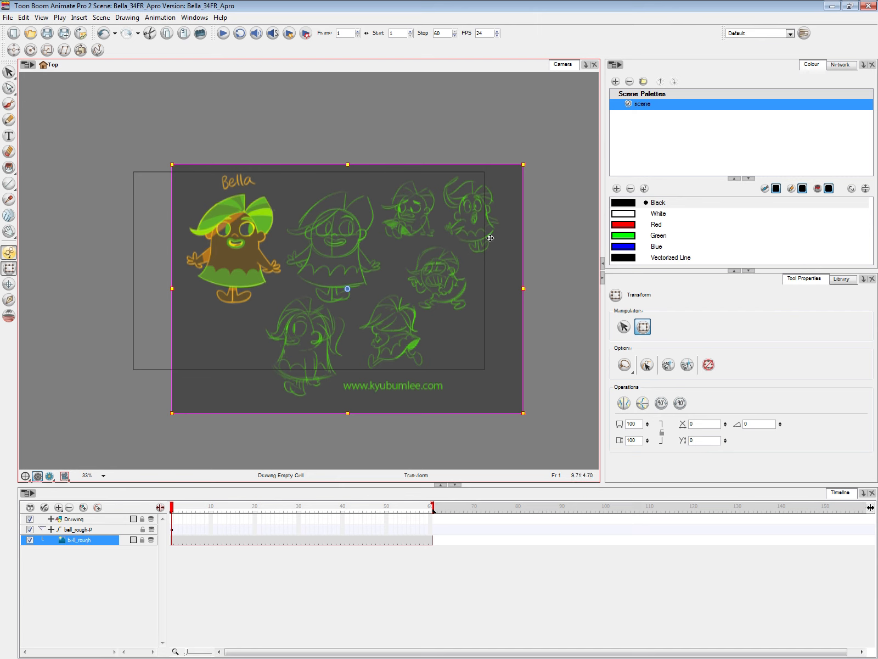
pyautogui.click(550, 281)
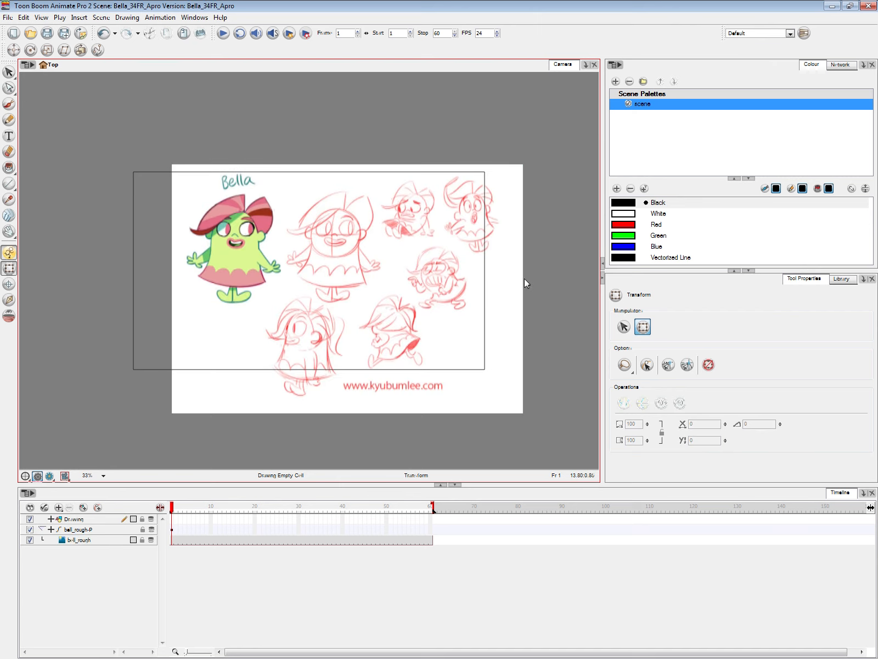
pyautogui.click(451, 290)
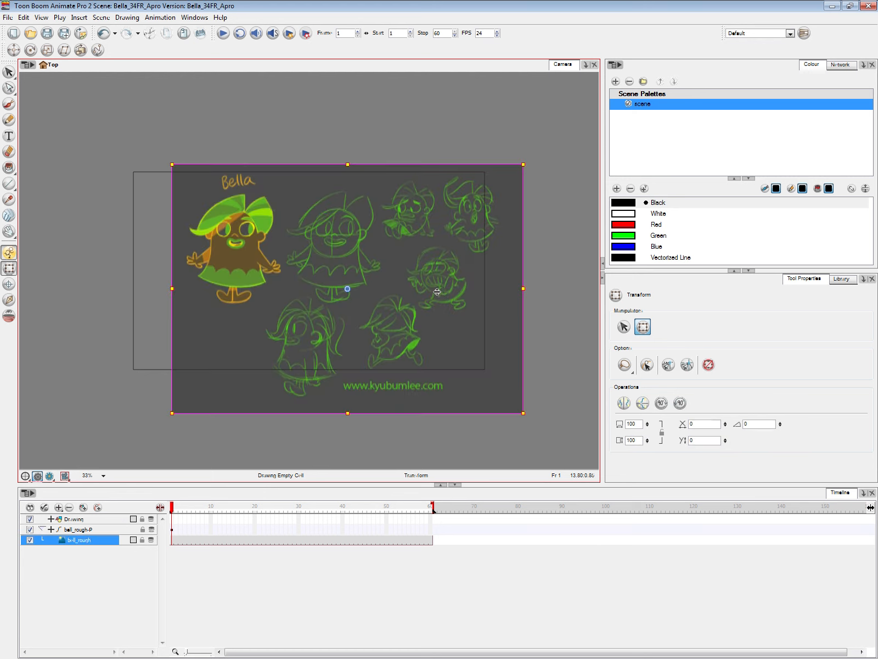
pyautogui.click(537, 279)
pyautogui.click(506, 294)
pyautogui.moveTo(502, 301)
pyautogui.mouseDown()
pyautogui.moveTo(552, 350)
pyautogui.moveTo(475, 353)
pyautogui.moveTo(537, 331)
pyautogui.mouseUp()
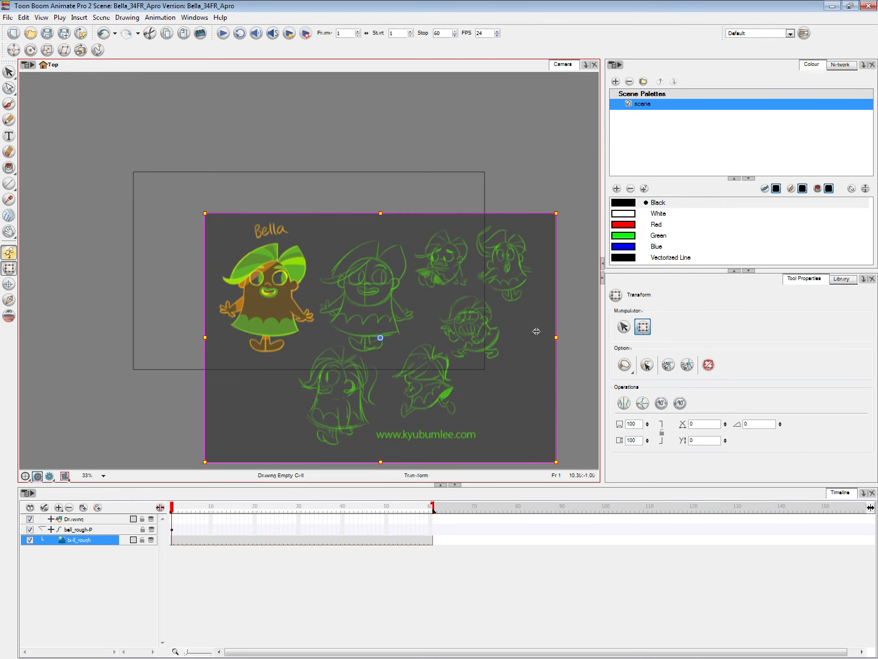
pyautogui.moveTo(557, 217)
pyautogui.mouseDown()
pyautogui.moveTo(621, 164)
pyautogui.moveTo(549, 214)
pyautogui.moveTo(546, 204)
pyautogui.moveTo(556, 214)
pyautogui.mouseUp()
pyautogui.click(576, 206)
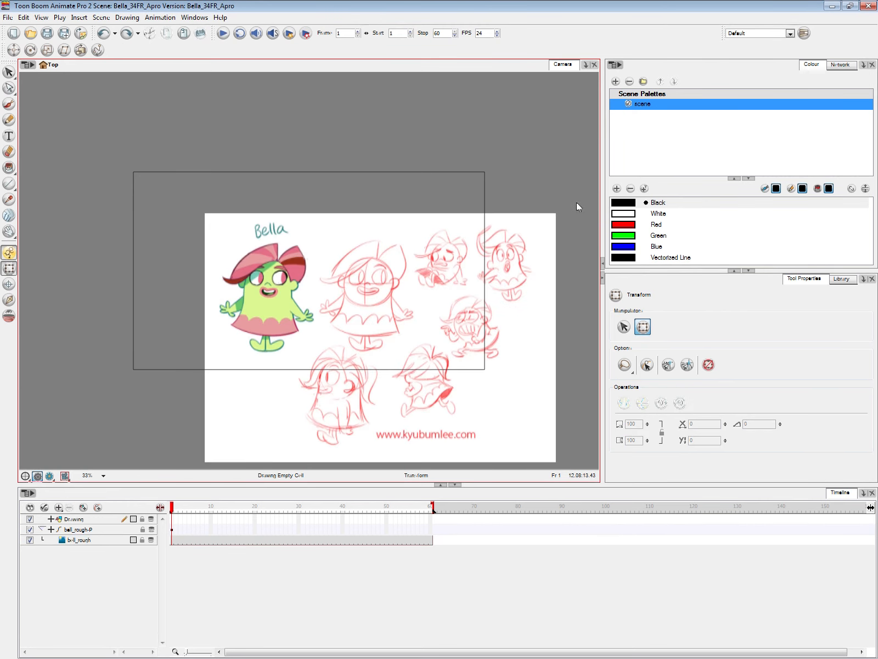
pyautogui.click(551, 247)
pyautogui.click(583, 236)
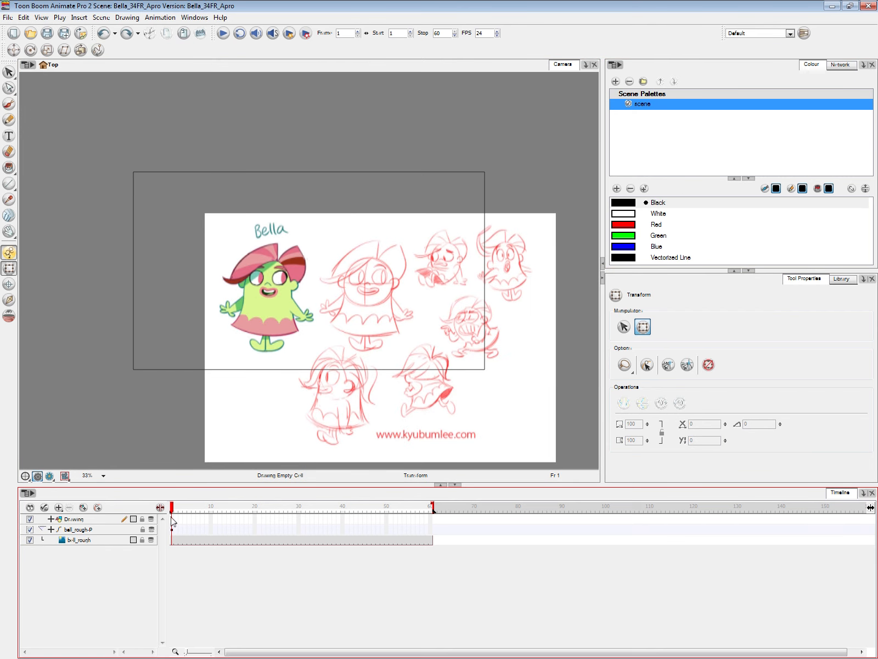
# Create an empty drawing at frame 1 of the Drawing layer and extend its exposure to frame 60.
pyautogui.click(173, 518)
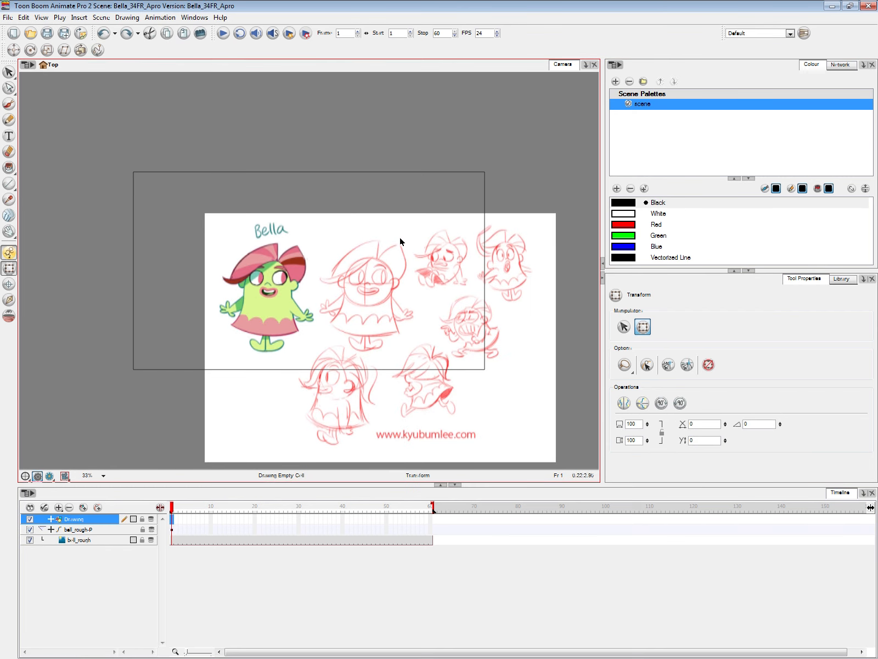
pyautogui.hotkey('alt', 'b')
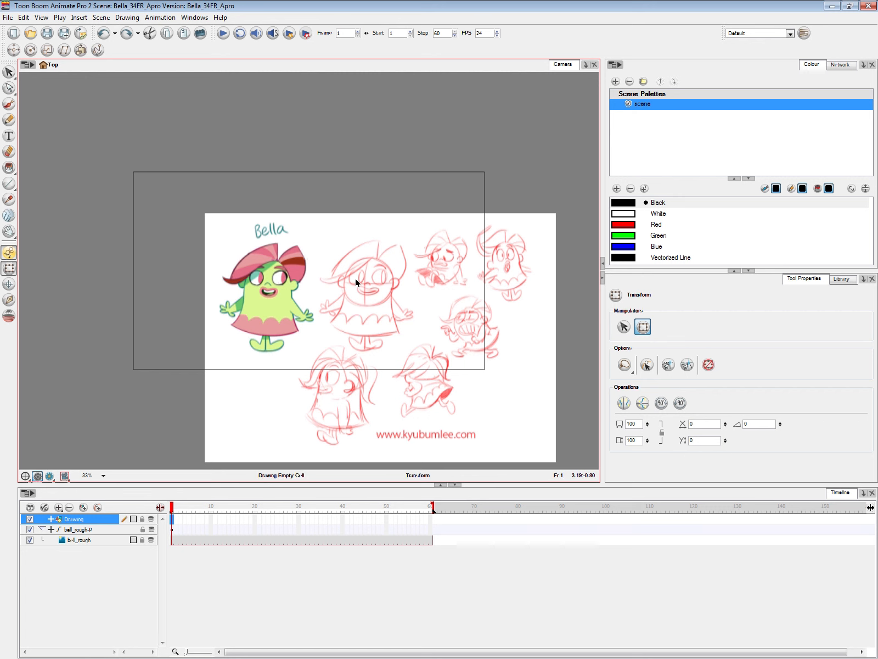
pyautogui.hotkey('alt', 'shift', 'r')
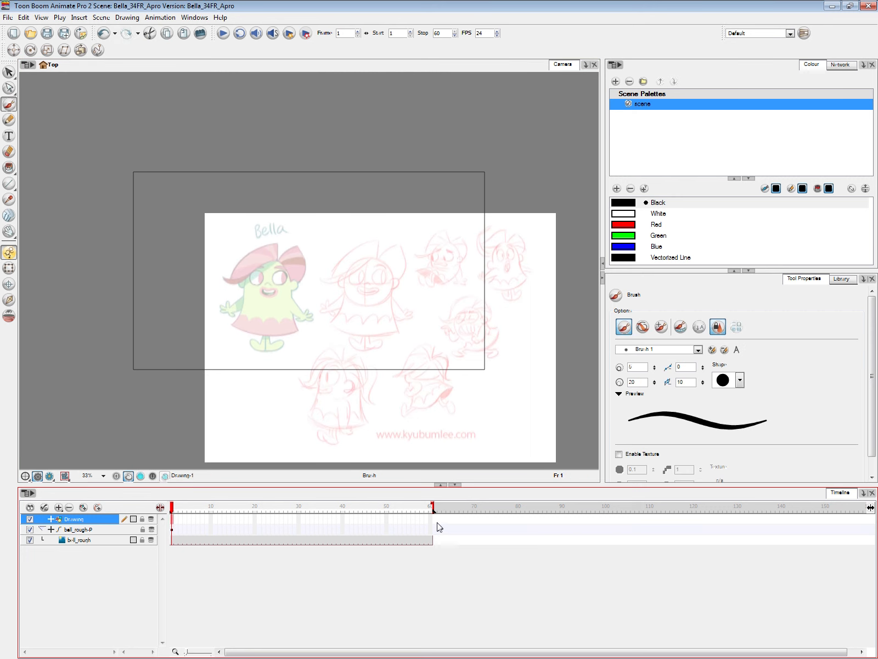
pyautogui.click(431, 519)
pyautogui.press('F5')
pyautogui.click(172, 522)
# Roughly trace the head, body and dress of the coloured Bella figure with the Brush tool in Red.
pyautogui.click(656, 224)
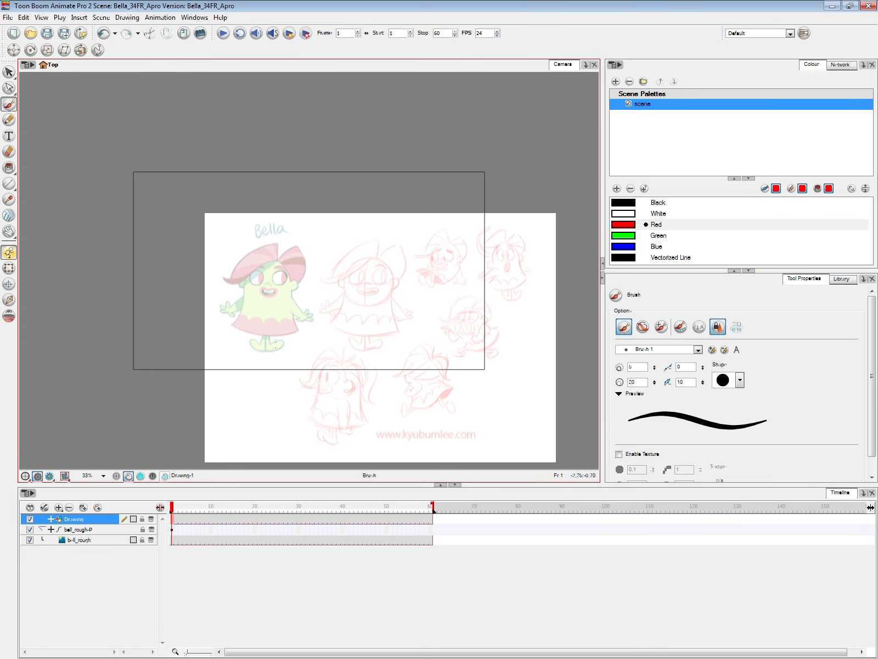
pyautogui.moveTo(248, 269)
pyautogui.mouseDown()
pyautogui.moveTo(288, 263)
pyautogui.moveTo(227, 322)
pyautogui.moveTo(300, 308)
pyautogui.mouseUp()
pyautogui.moveTo(293, 282); pyautogui.dragTo(297, 328)
pyautogui.moveTo(265, 257)
pyautogui.mouseDown()
pyautogui.moveTo(262, 329)
pyautogui.moveTo(227, 313)
pyautogui.mouseUp()
# Finish the traced figure's arm and foot line, and sketch two progressively taller rounded figures with baselines to its right.
pyautogui.moveTo(296, 290)
pyautogui.mouseDown()
pyautogui.moveTo(307, 310)
pyautogui.moveTo(297, 317)
pyautogui.moveTo(348, 346)
pyautogui.mouseUp()
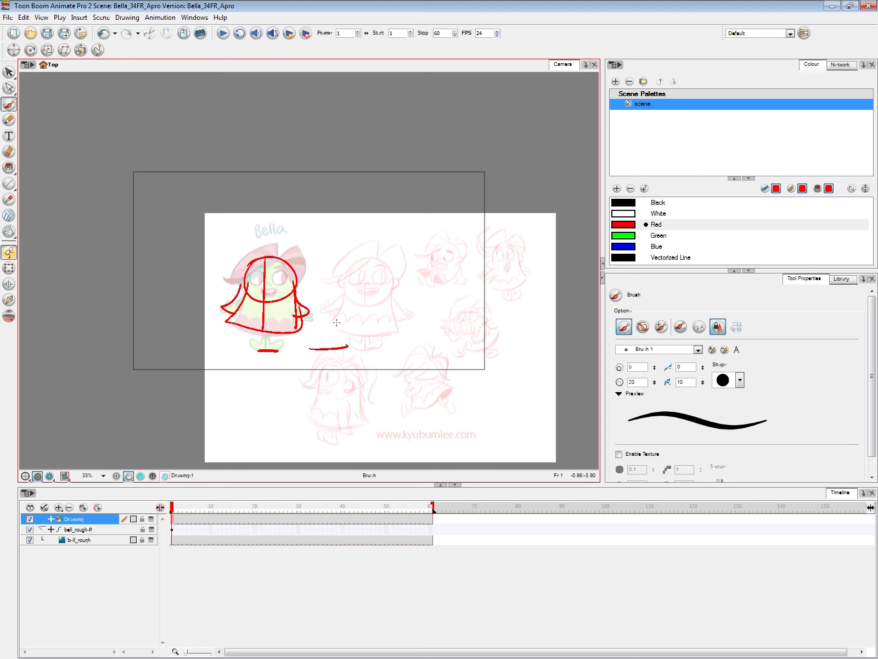
pyautogui.moveTo(330, 204)
pyautogui.mouseDown()
pyautogui.moveTo(359, 212)
pyautogui.moveTo(353, 347)
pyautogui.moveTo(451, 343)
pyautogui.mouseUp()
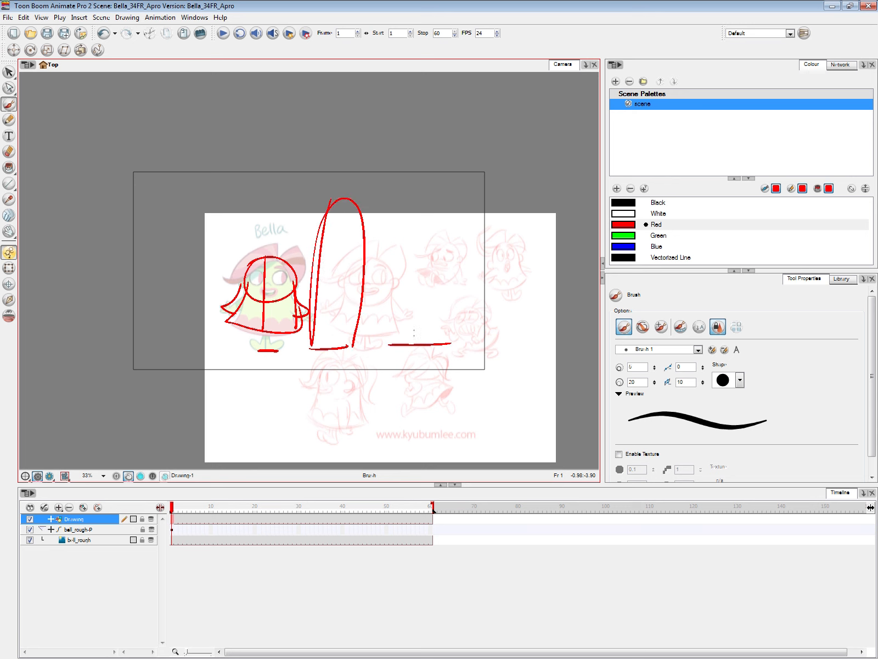
pyautogui.moveTo(389, 325)
pyautogui.mouseDown()
pyautogui.moveTo(409, 144)
pyautogui.moveTo(462, 177)
pyautogui.moveTo(447, 335)
pyautogui.mouseUp()
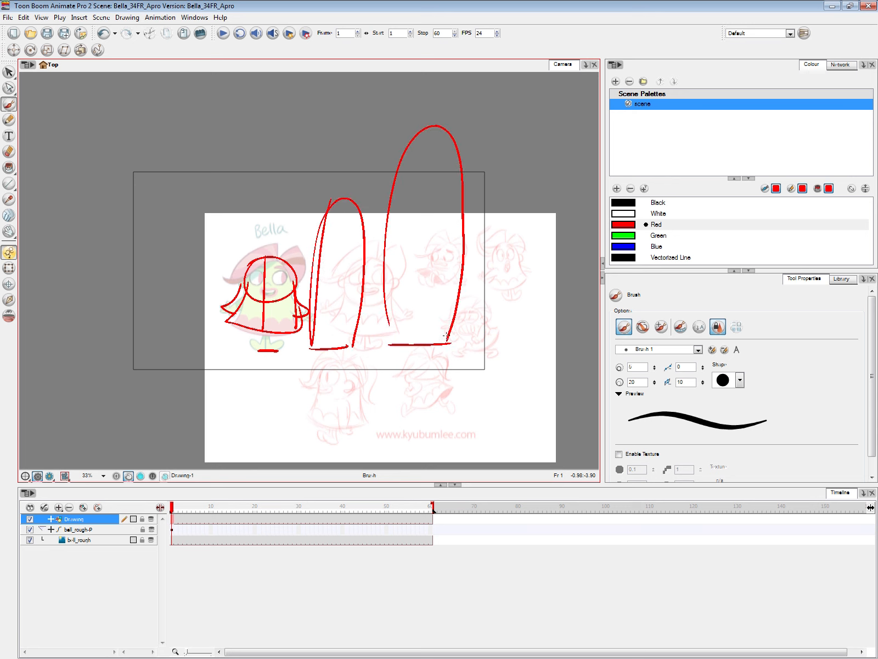
# Scale the bell_rough sheet down to a little over half size and move it left under the traced figure.
pyautogui.click(9, 268)
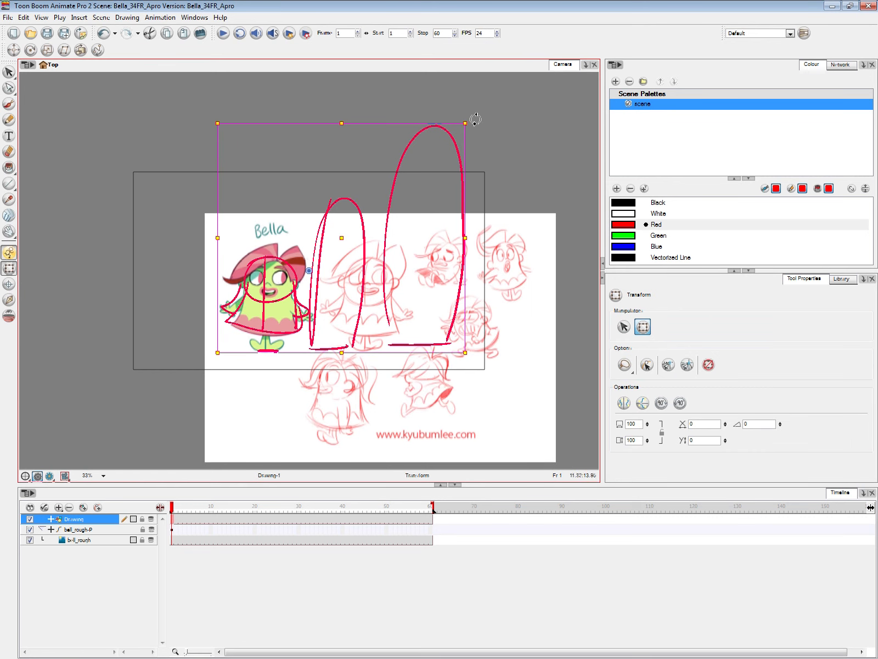
pyautogui.click(525, 245)
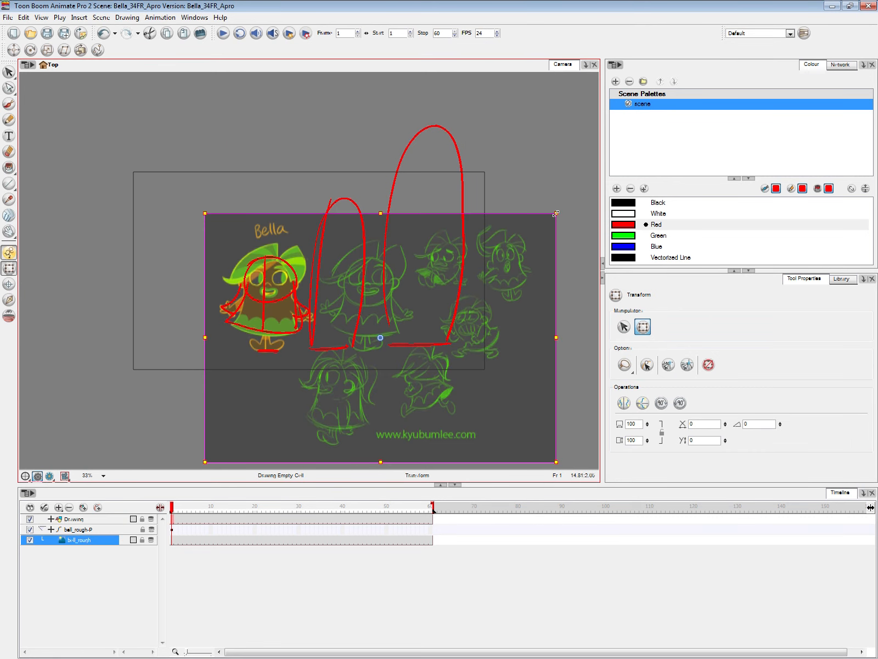
pyautogui.moveTo(556, 214); pyautogui.dragTo(479, 268)
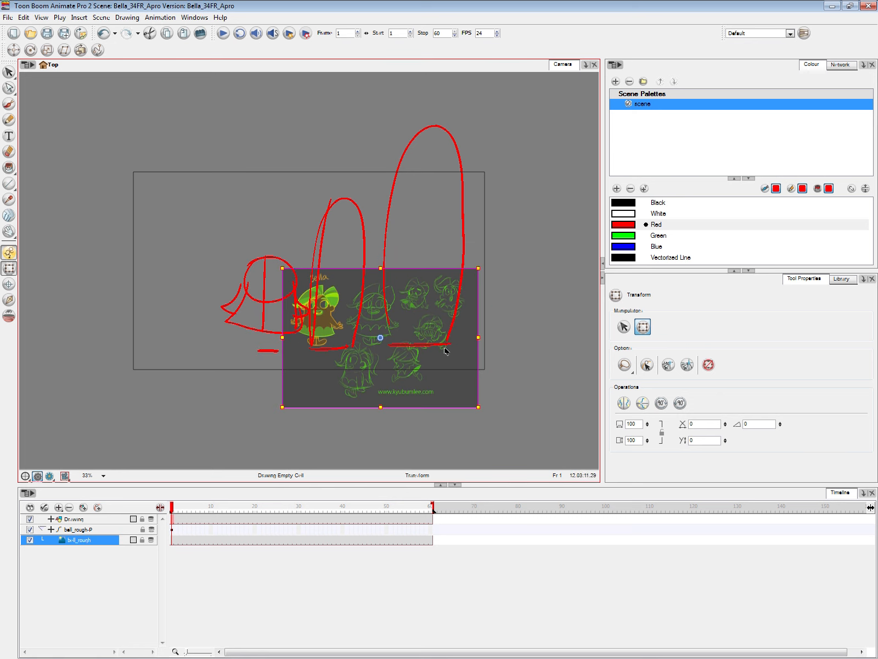
pyautogui.moveTo(455, 356); pyautogui.dragTo(332, 358)
pyautogui.click(60, 344)
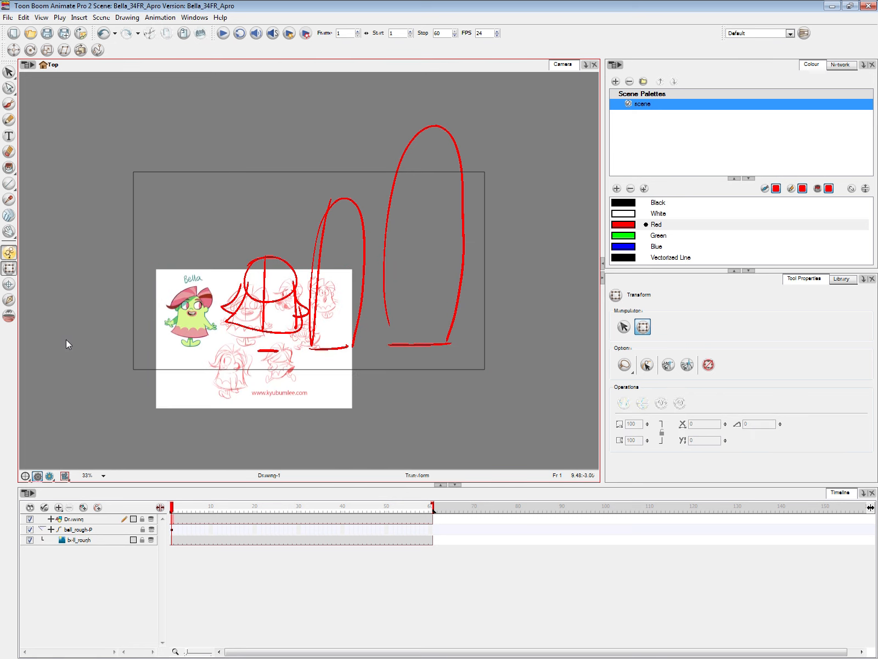
# Delete the traced figure and the taller comparison figures from the drawing.
pyautogui.hotkey('alt', 'b')
pyautogui.hotkey('alt', 's')
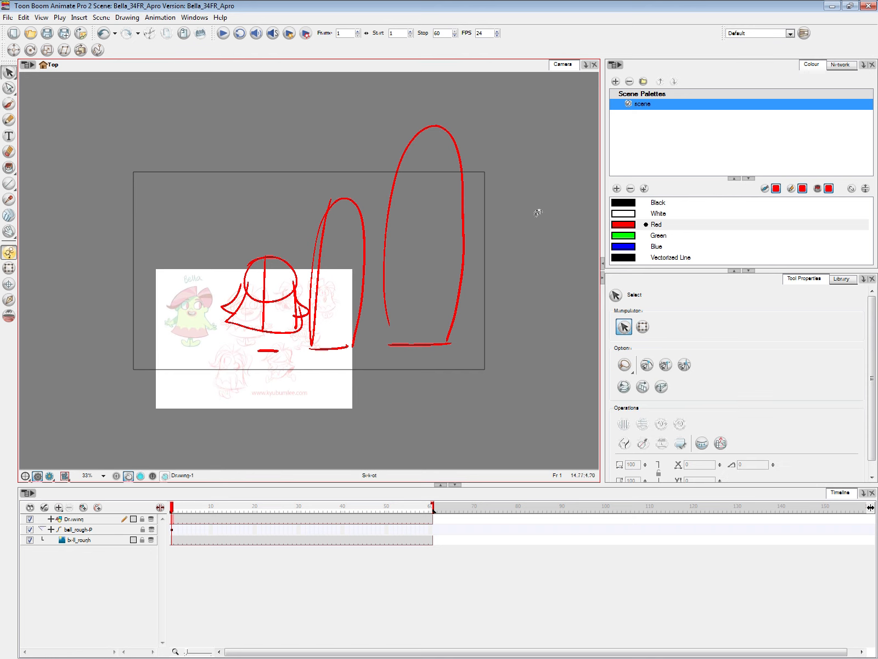
pyautogui.hotkey('ctrl', 'a')
pyautogui.press('Delete')
# Brush small red bell outlines over the first two Bella figures on the reduced sheet and start a taller curve beside them.
pyautogui.hotkey('alt', 'b')
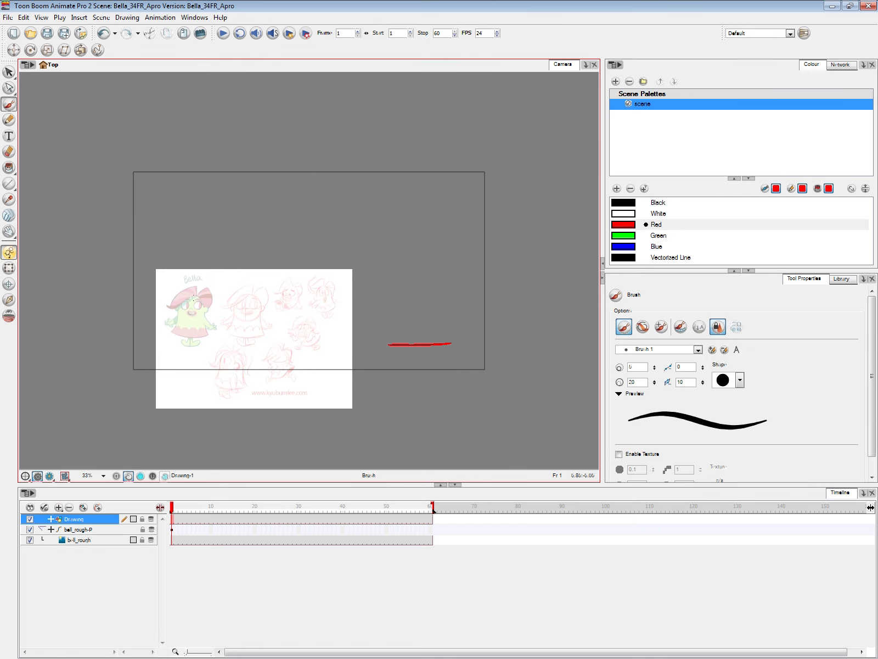
pyautogui.moveTo(194, 293)
pyautogui.mouseDown()
pyautogui.moveTo(182, 339)
pyautogui.moveTo(206, 310)
pyautogui.moveTo(200, 292)
pyautogui.moveTo(233, 292)
pyautogui.moveTo(235, 326)
pyautogui.mouseUp()
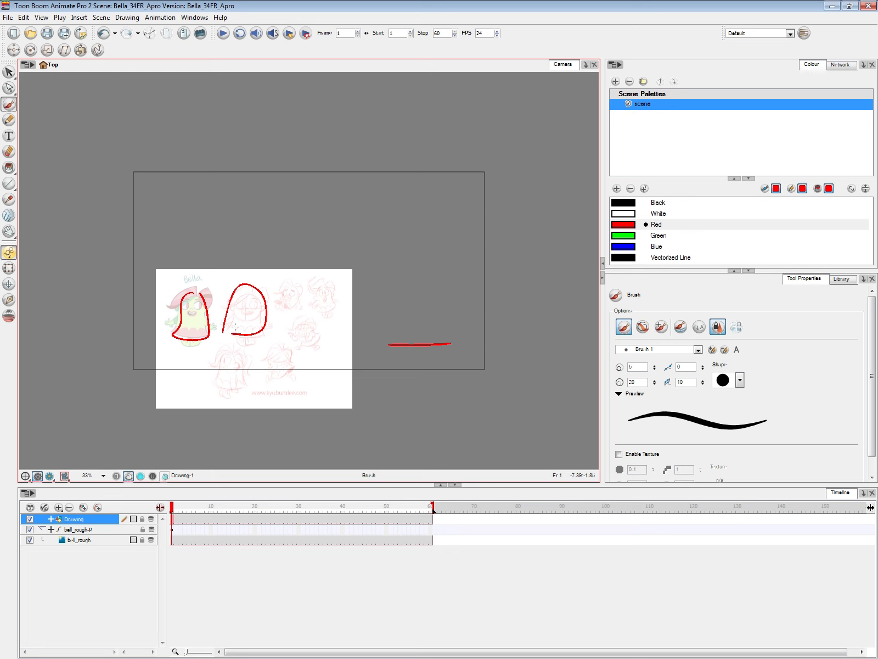
pyautogui.moveTo(303, 252); pyautogui.dragTo(287, 340)
pyautogui.press('2')
pyautogui.press('2')
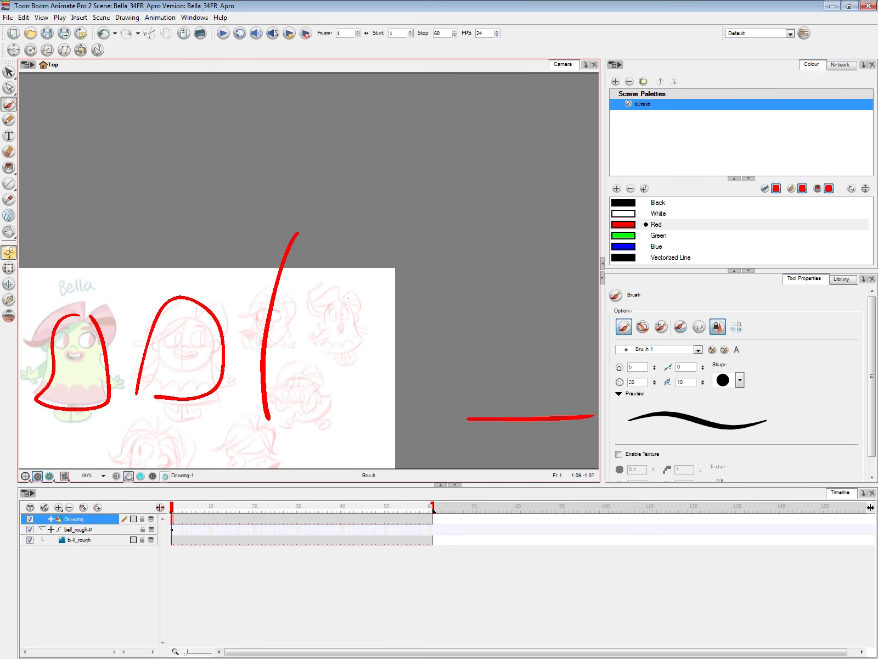
pyautogui.press('1')
pyautogui.press('1')
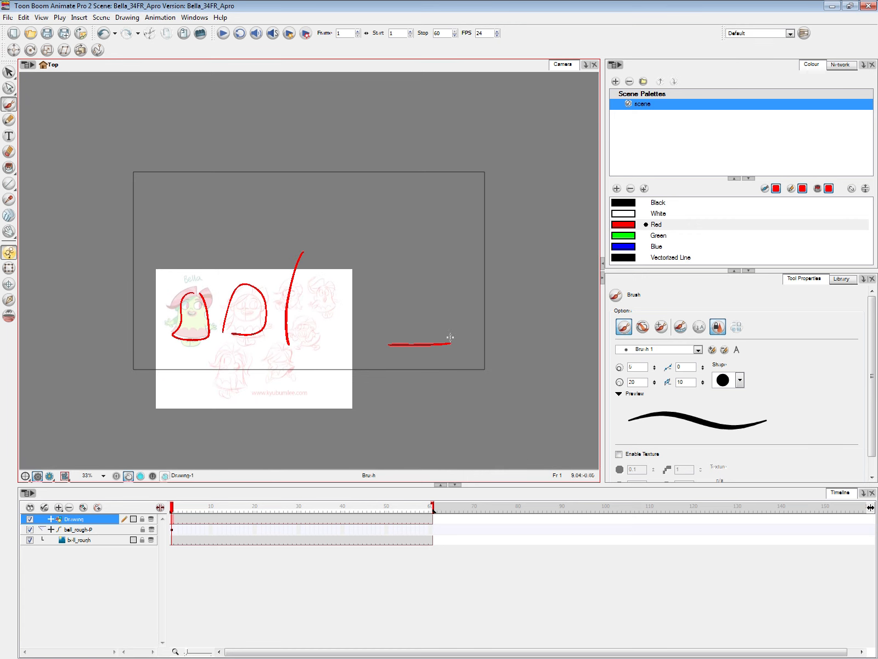
# Clear all the red bell-shaped sketches and the stray baseline from the drawing.
pyautogui.hotkey('alt', 's')
pyautogui.hotkey('ctrl', 'a')
pyautogui.press('Delete')
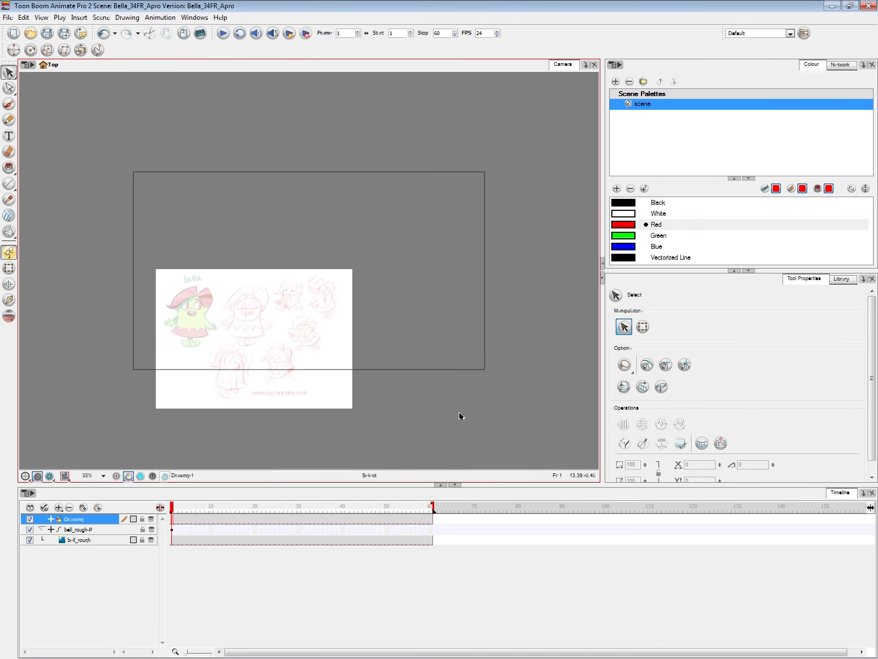
pyautogui.hotkey('ctrl', 'z')
pyautogui.click(468, 409)
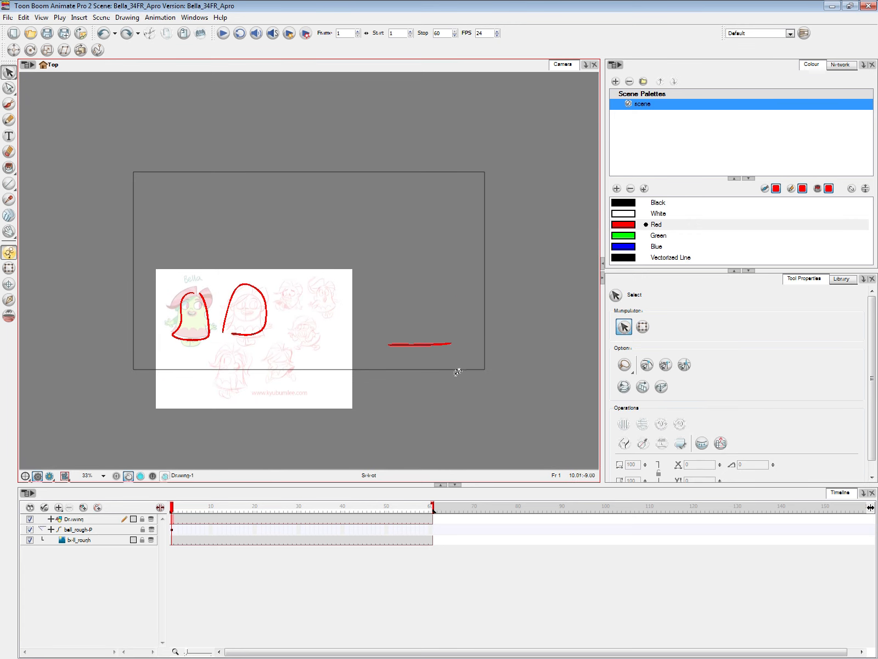
pyautogui.hotkey('ctrl', 'a')
pyautogui.press('Delete')
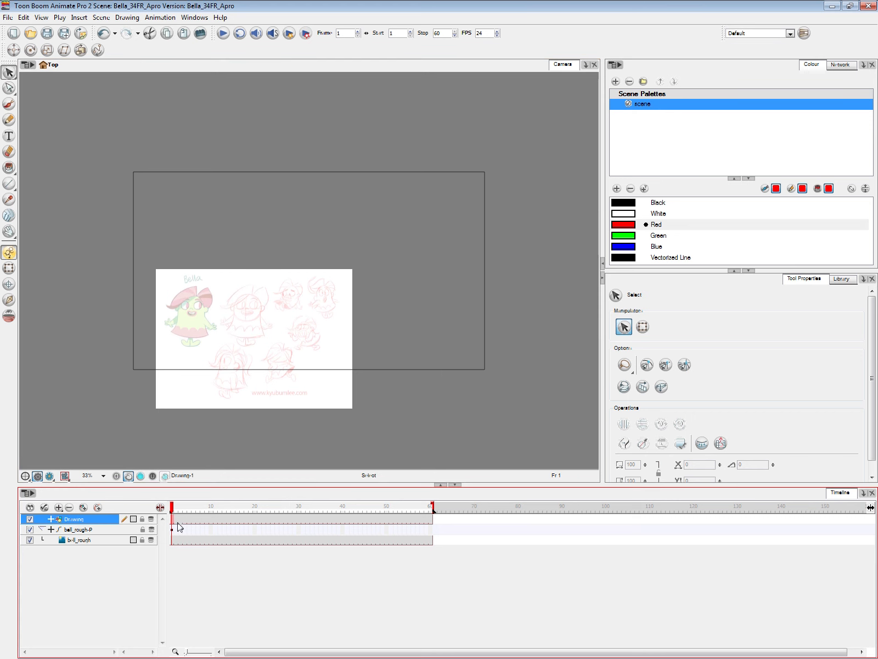
# Undo the recent edits back past the bell_rough sheet's scaling and the comparison sketches, and delete the leftover red baseline.
pyautogui.click(171, 523)
pyautogui.hotkey('ctrl', 'z')
pyautogui.hotkey('ctrl', 'z')
pyautogui.hotkey('ctrl', 'z')
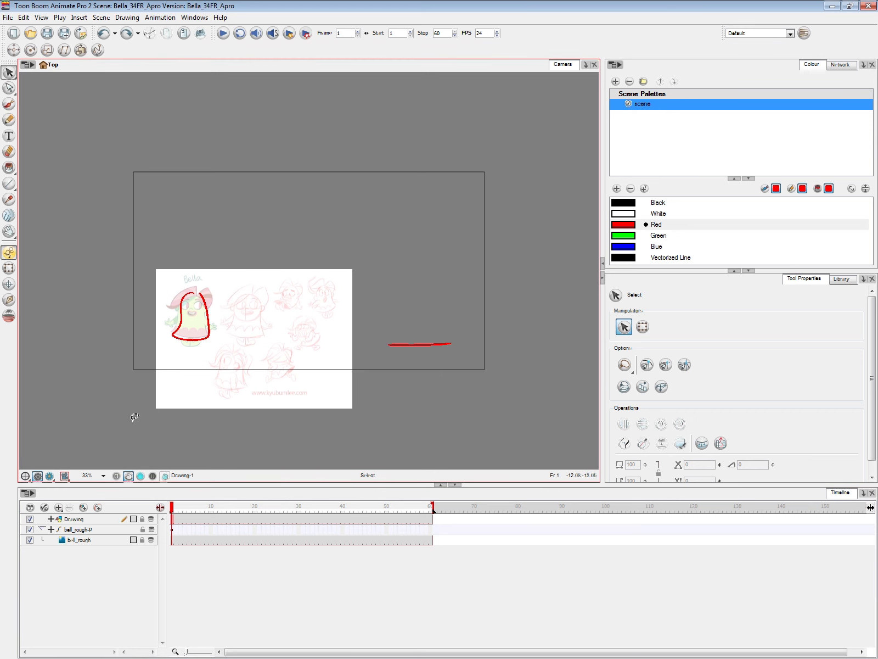
pyautogui.hotkey('ctrl', 'z')
pyautogui.hotkey('ctrl', 'z')
pyautogui.hotkey('ctrl', 'z')
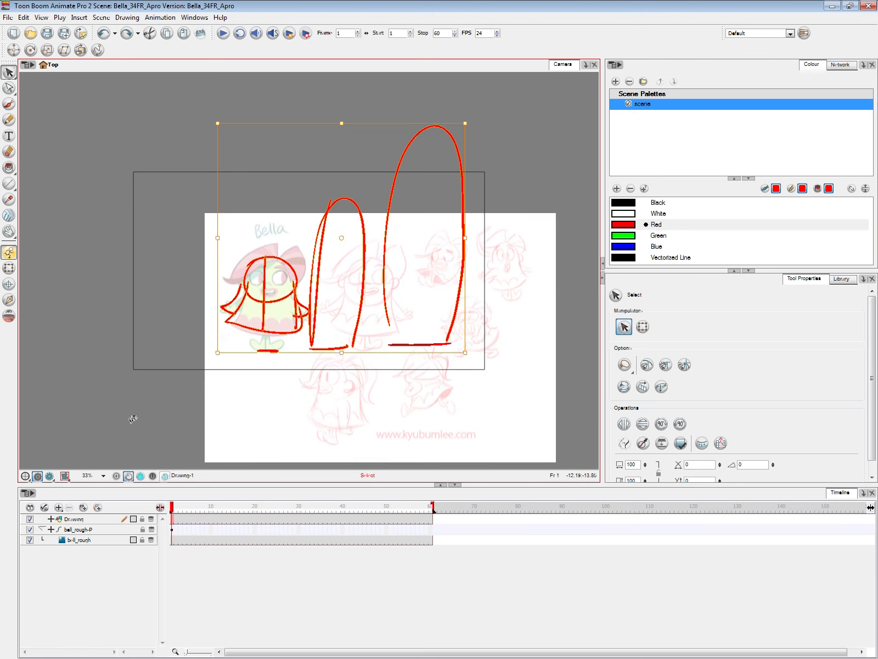
pyautogui.hotkey('ctrl', 'z')
pyautogui.hotkey('ctrl', 'z')
pyautogui.hotkey('ctrl', 'z')
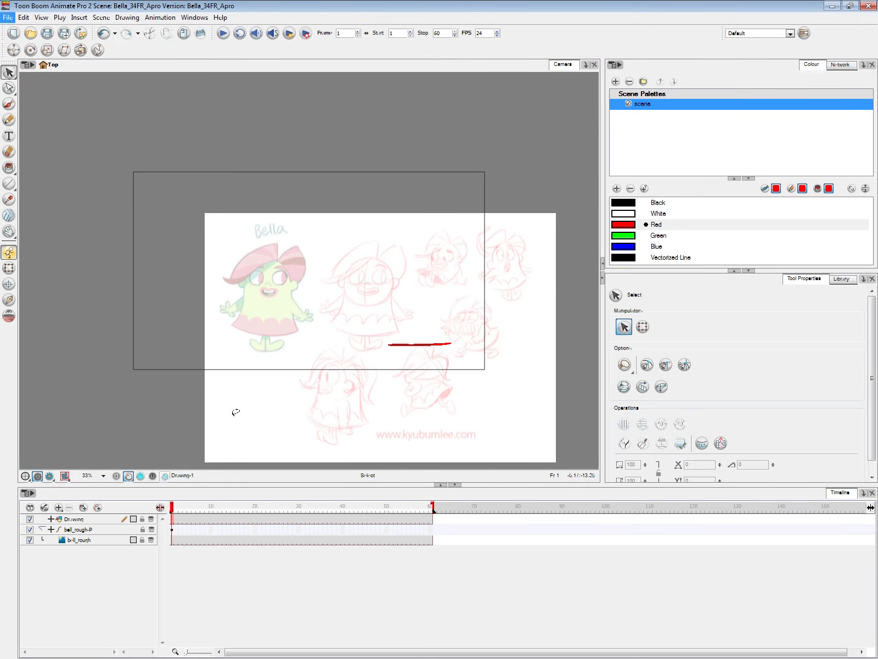
pyautogui.click(419, 344)
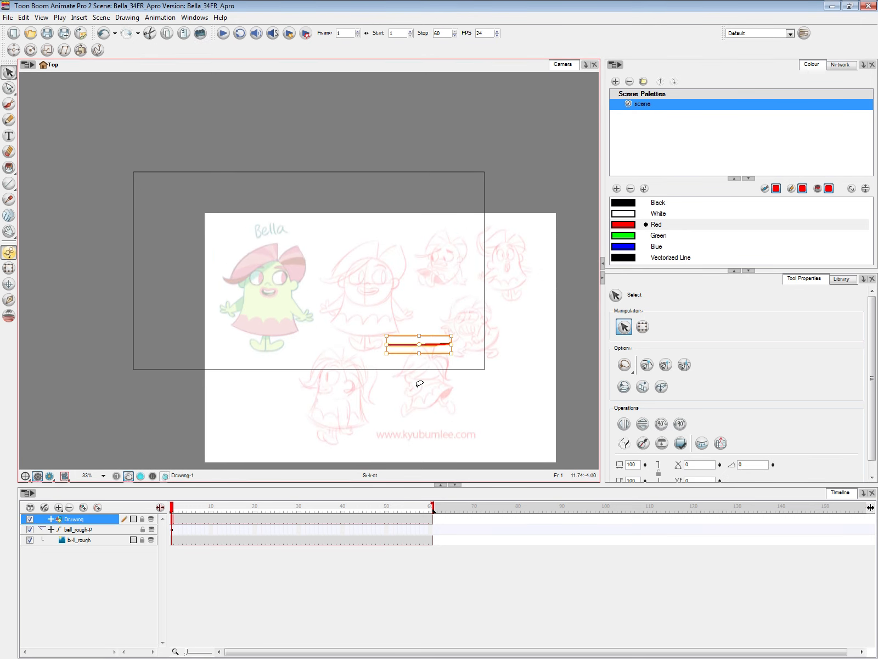
pyautogui.press('Delete')
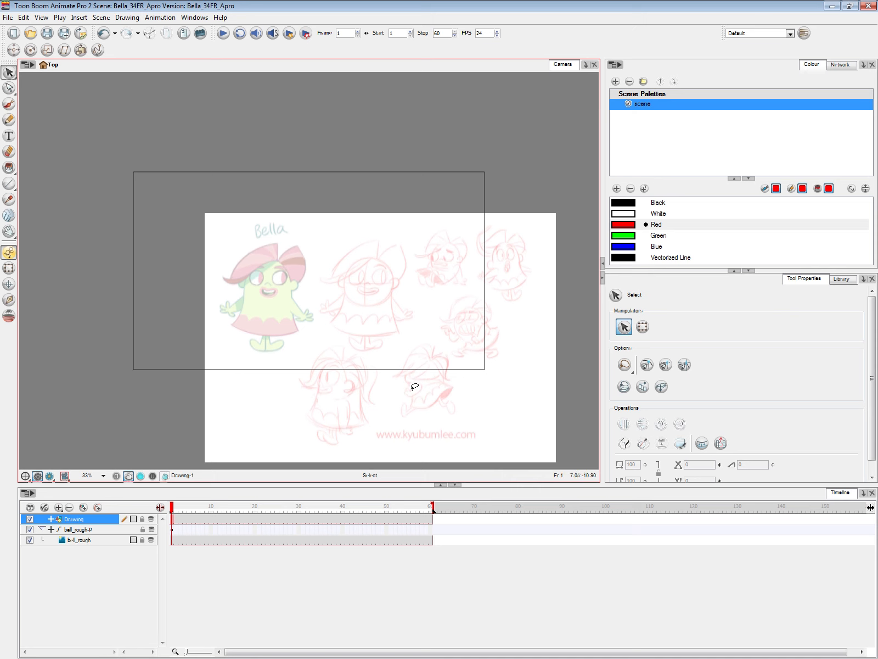
# Collapse and unlock the bell_rough-P layer, move the sheet slightly right and up with Transform, and lock the layer again.
pyautogui.click(42, 530)
pyautogui.click(172, 529)
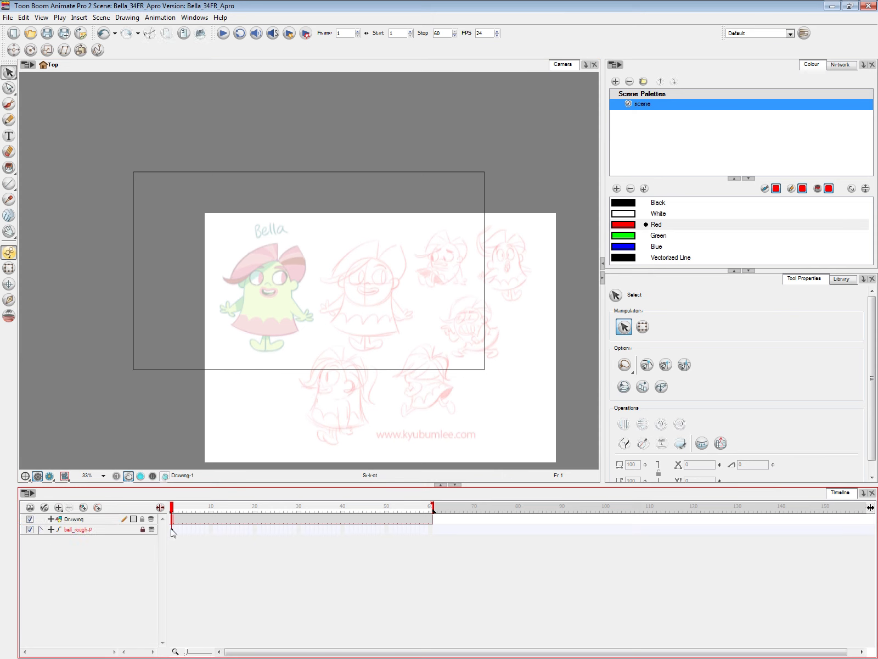
pyautogui.click(142, 529)
pyautogui.click(9, 268)
pyautogui.moveTo(386, 420); pyautogui.dragTo(418, 401)
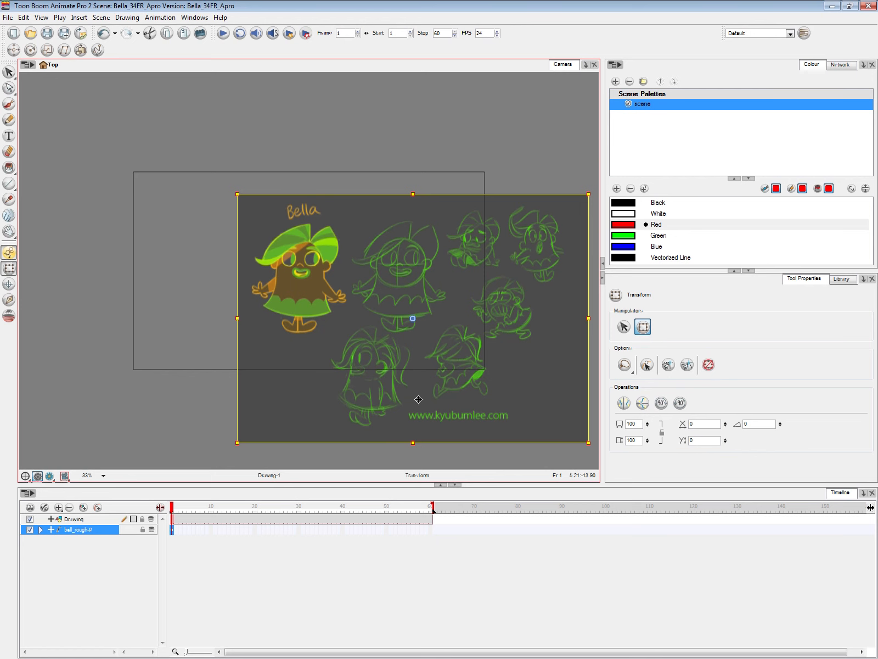
pyautogui.click(143, 529)
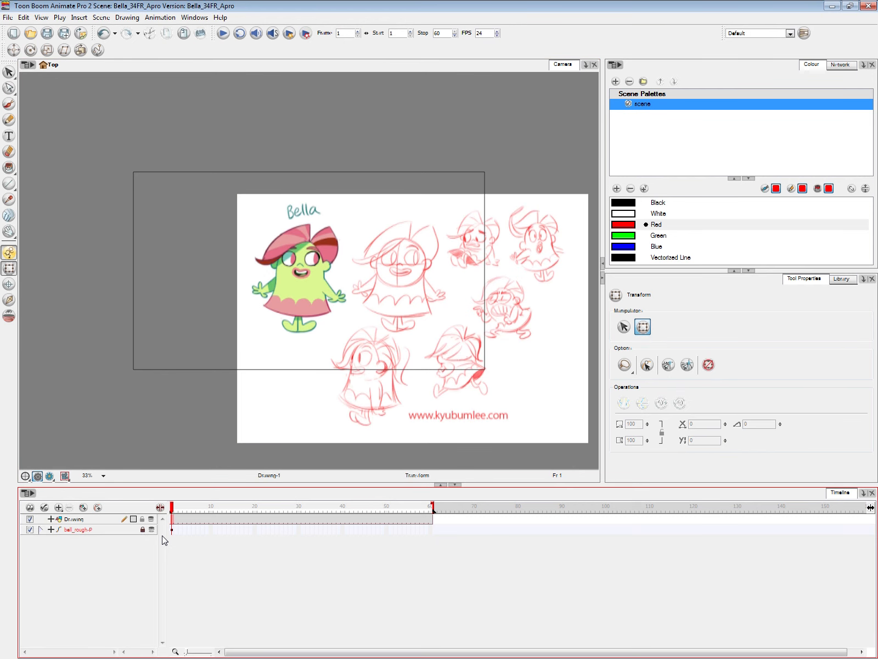
# Create a new scene palette named Bella_Day and select it.
pyautogui.press('space')
pyautogui.moveTo(454, 376); pyautogui.dragTo(449, 392)
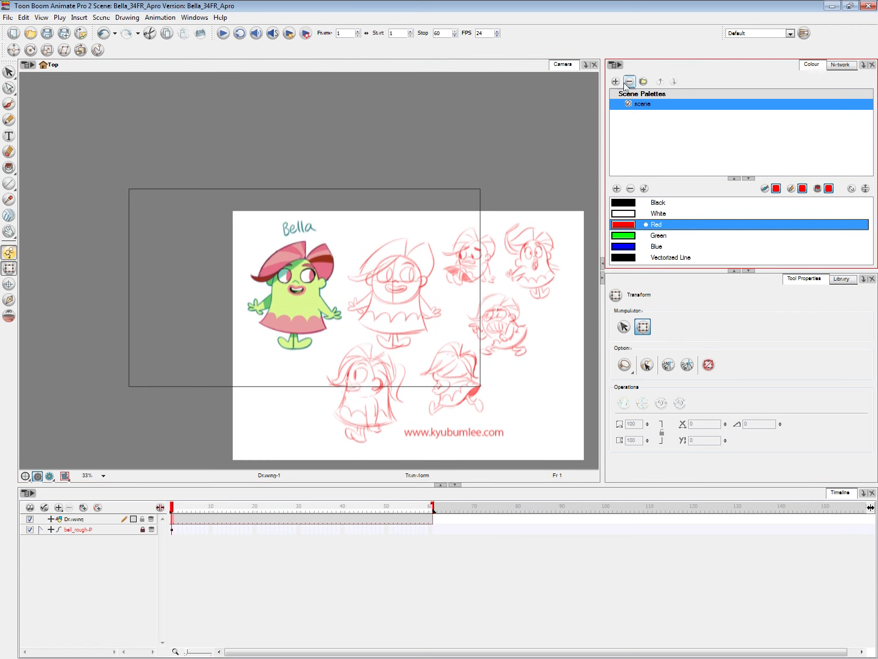
pyautogui.click(867, 188)
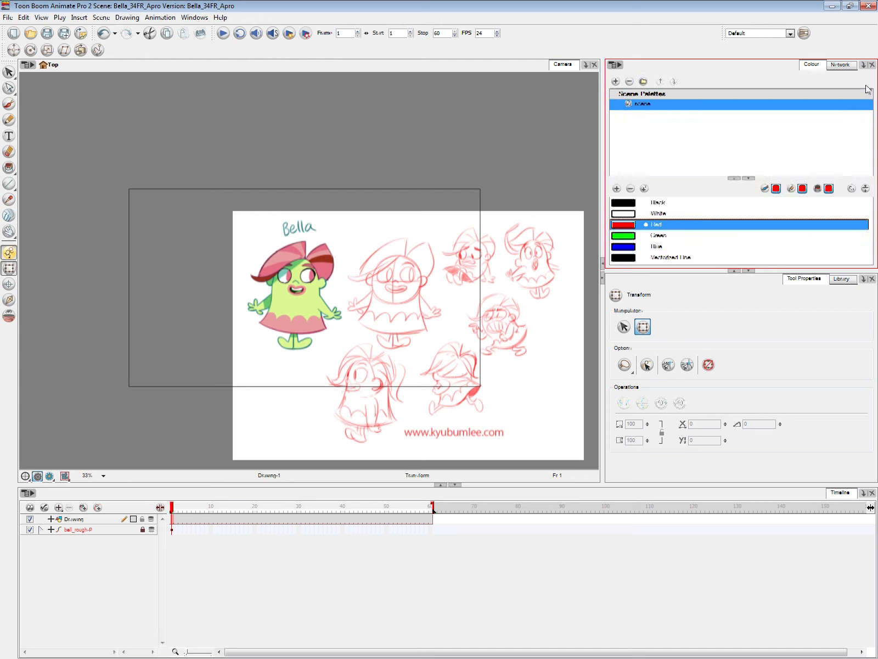
pyautogui.click(865, 83)
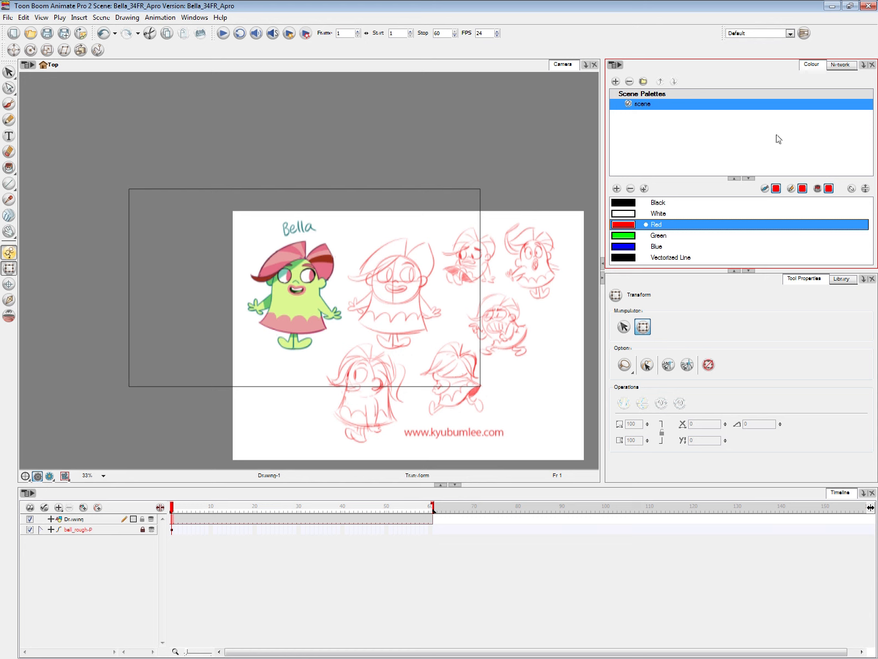
pyautogui.click(640, 122)
pyautogui.click(616, 81)
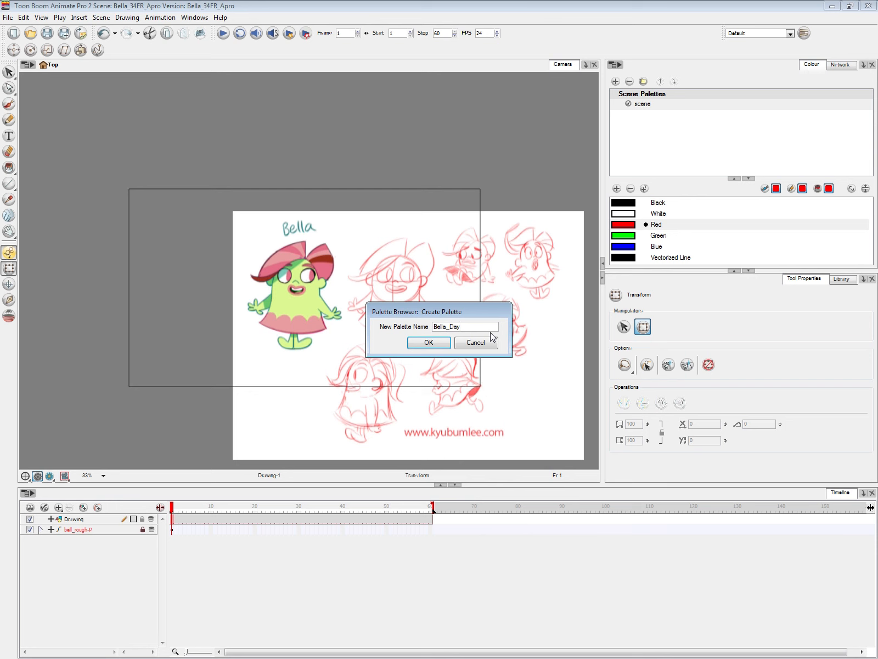
pyautogui.click(432, 343)
pyautogui.click(648, 116)
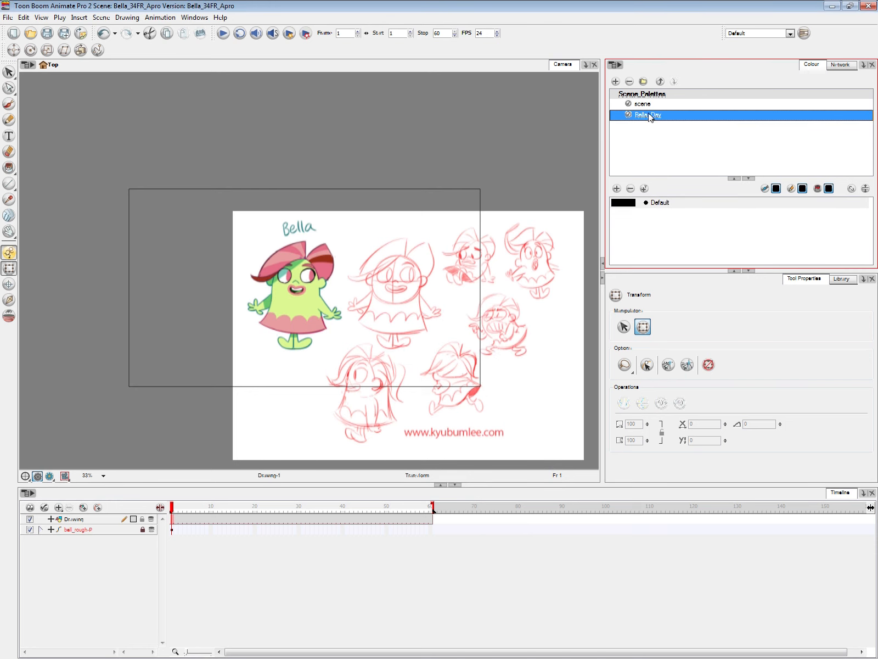
# Open the Default swatch of the Bella_Day palette for colour editing in Multi Wheel Mode, with the coloured Bella figure enlarged and unobstructed.
pyautogui.click(628, 204)
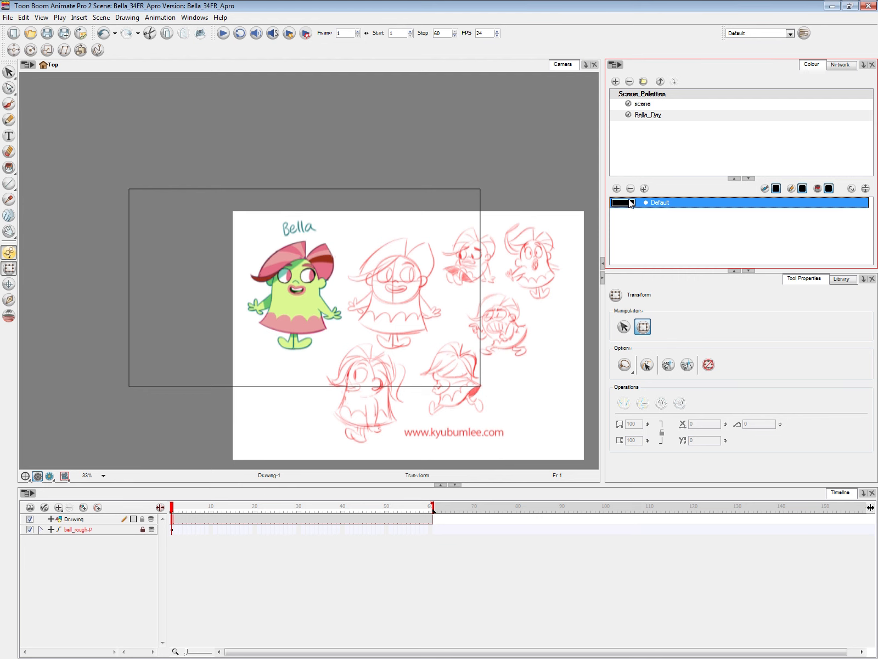
pyautogui.scroll(2, 380, 283)
pyautogui.click(648, 105)
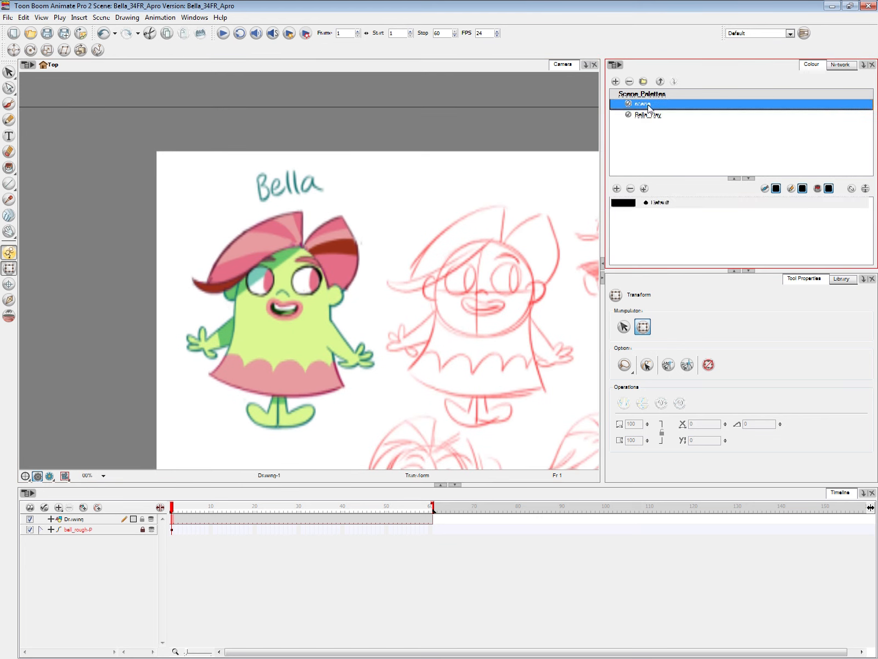
pyautogui.click(650, 115)
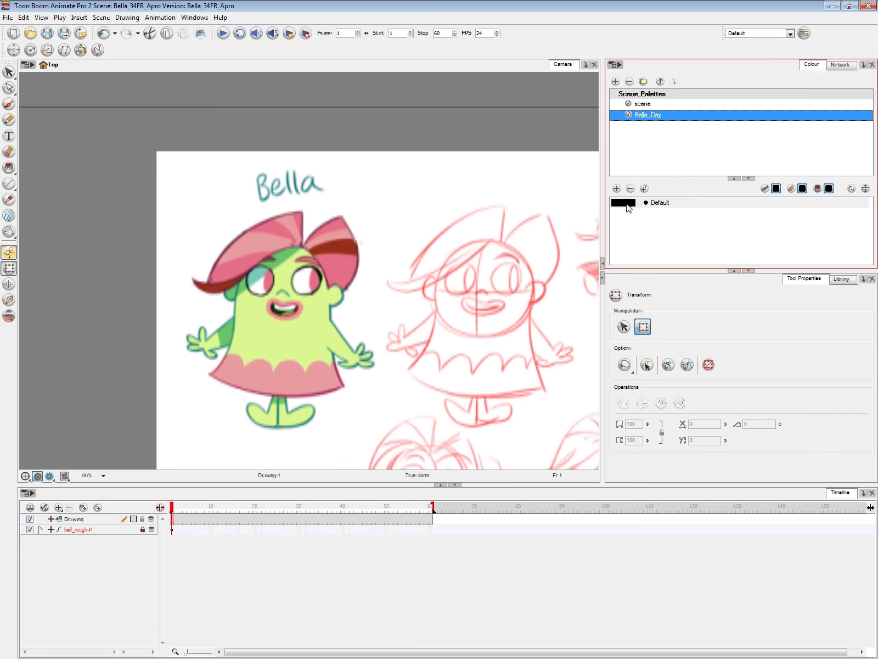
pyautogui.press('2')
pyautogui.press('space')
pyautogui.moveTo(431, 339); pyautogui.dragTo(434, 307)
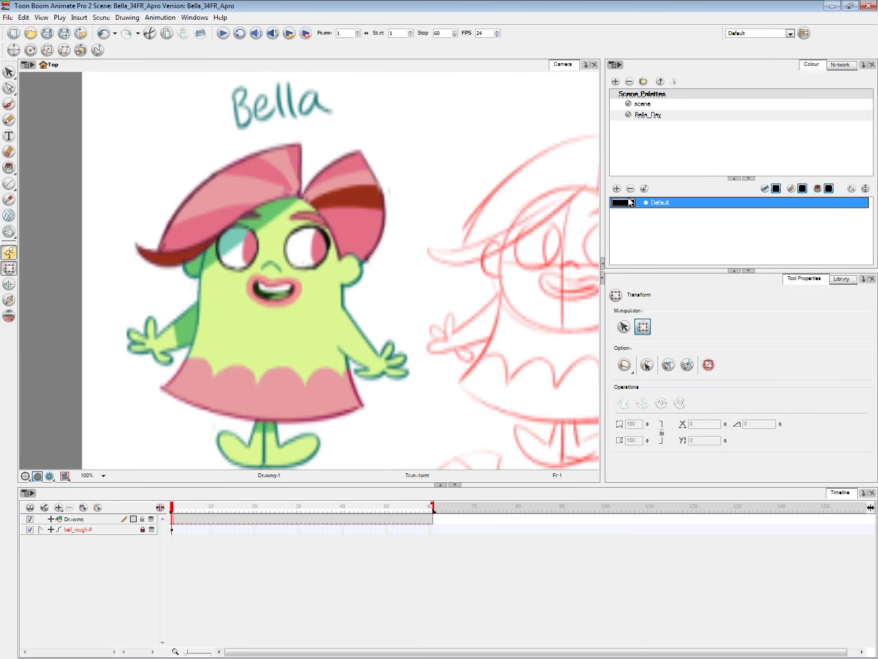
pyautogui.click(377, 98)
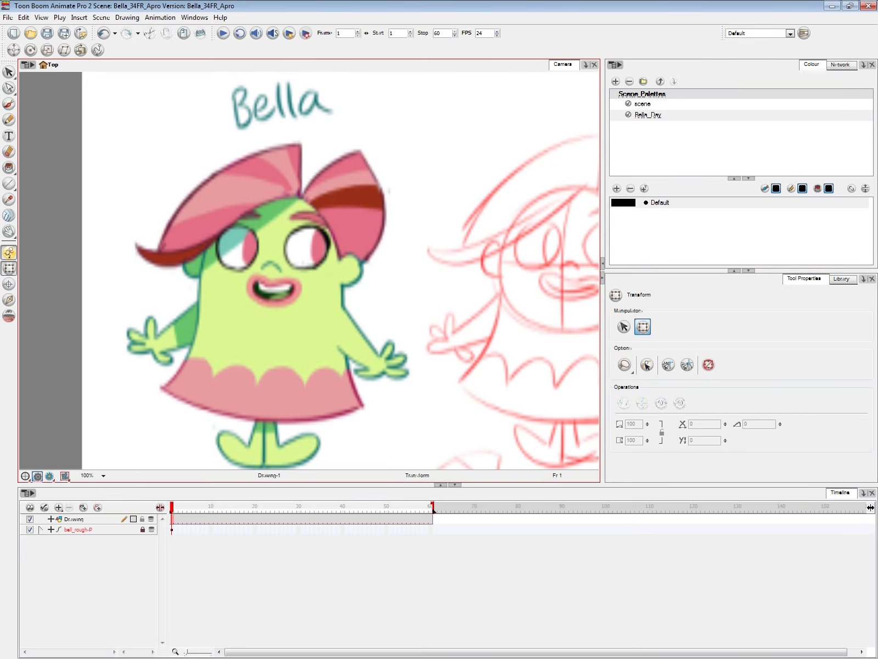
pyautogui.doubleClick(623, 203)
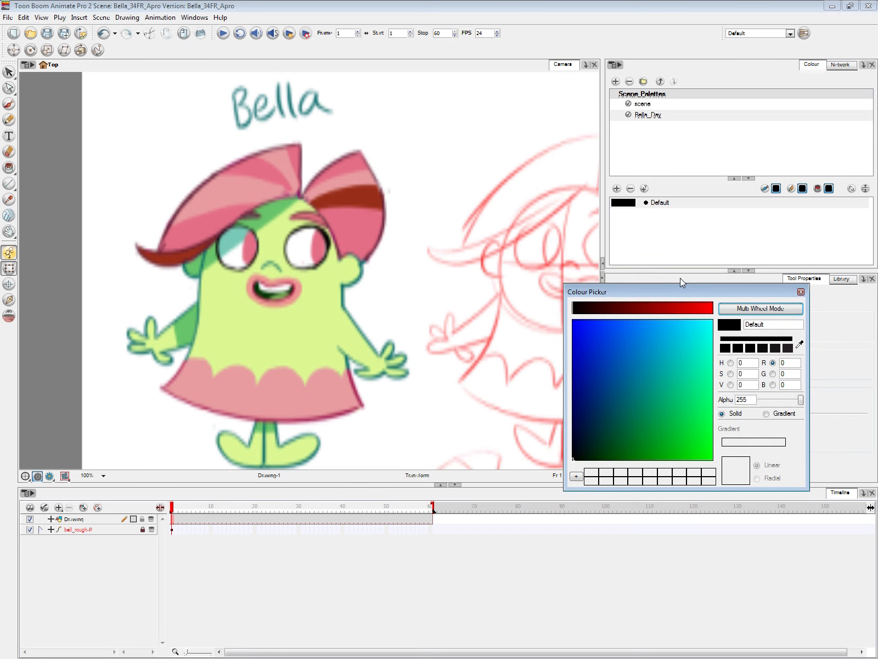
pyautogui.click(761, 308)
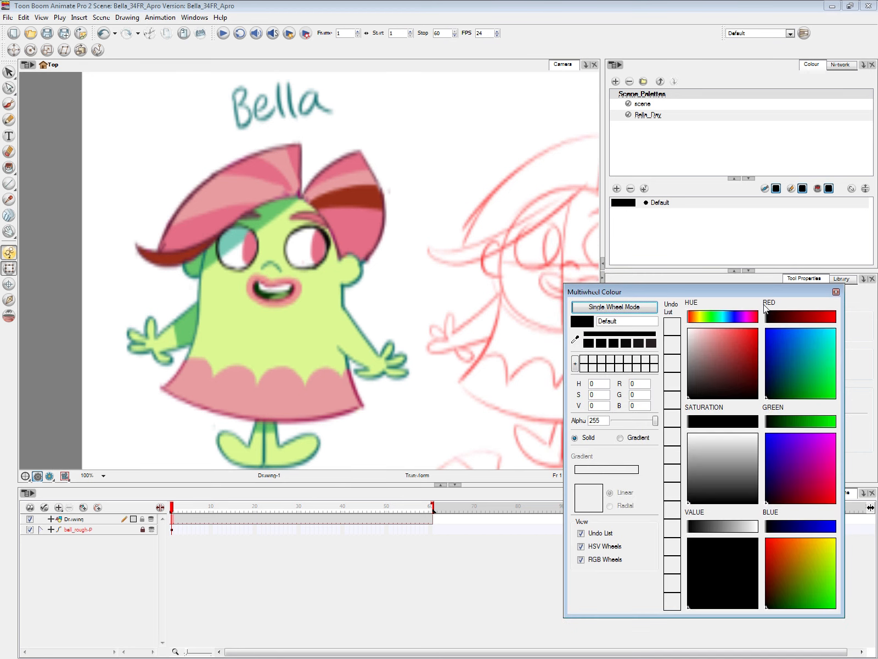
pyautogui.moveTo(742, 293); pyautogui.dragTo(638, 262)
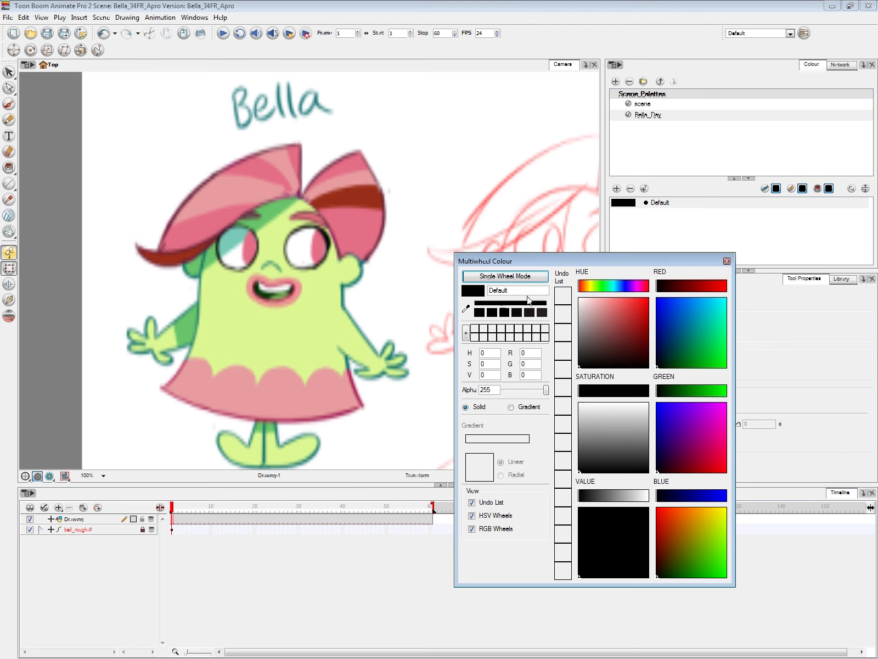
# Sample the light green of Bella's body into the Default swatch and rename it skin.
pyautogui.click(466, 309)
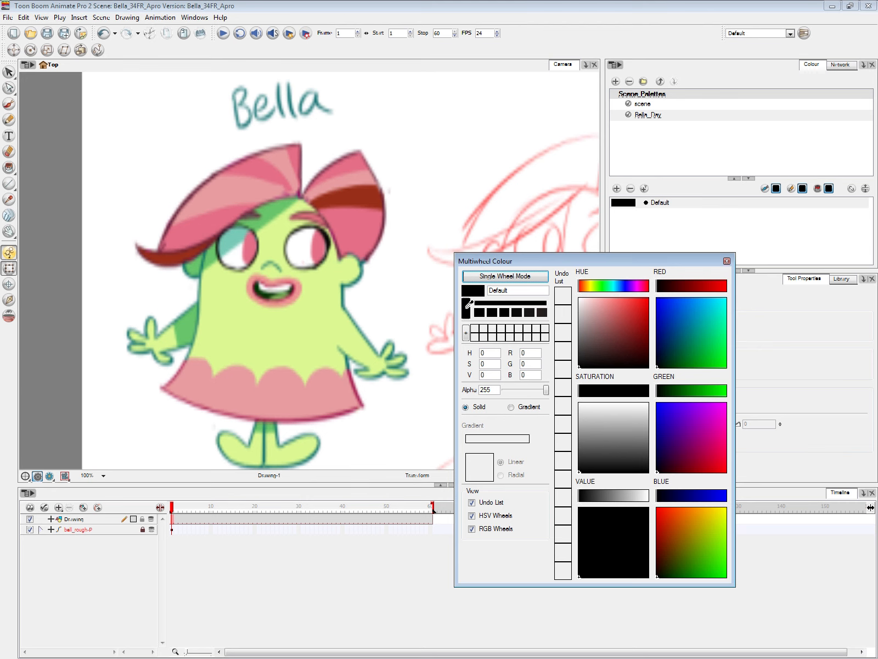
pyautogui.click(304, 319)
pyautogui.write('sjk')
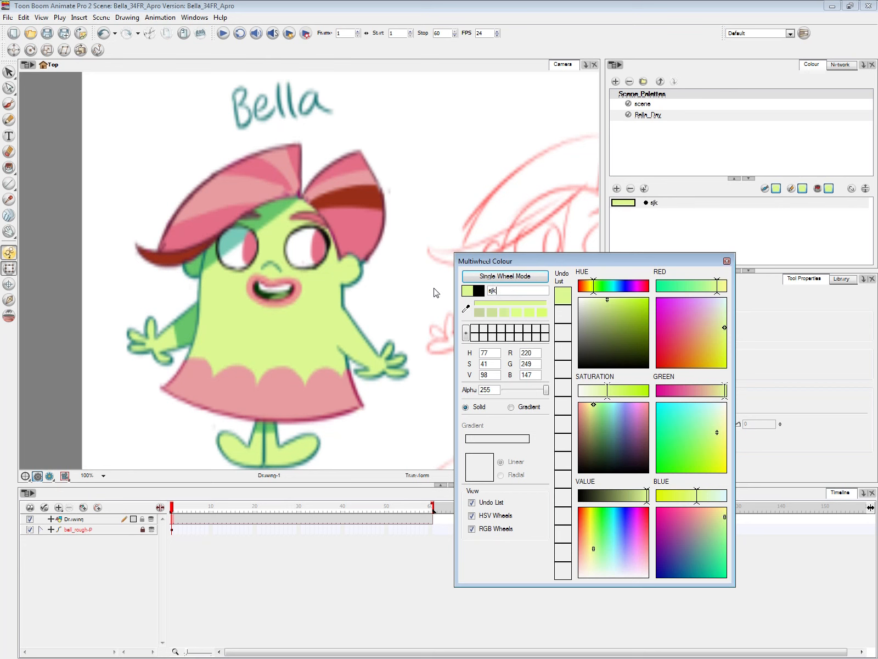
pyautogui.moveTo(513, 292); pyautogui.dragTo(459, 286)
pyautogui.write('s')
pyautogui.click(727, 260)
# Add a new colour to Bella_Day, sample the teal outline beside Bella's ear and name it Skin_trace.
pyautogui.click(617, 188)
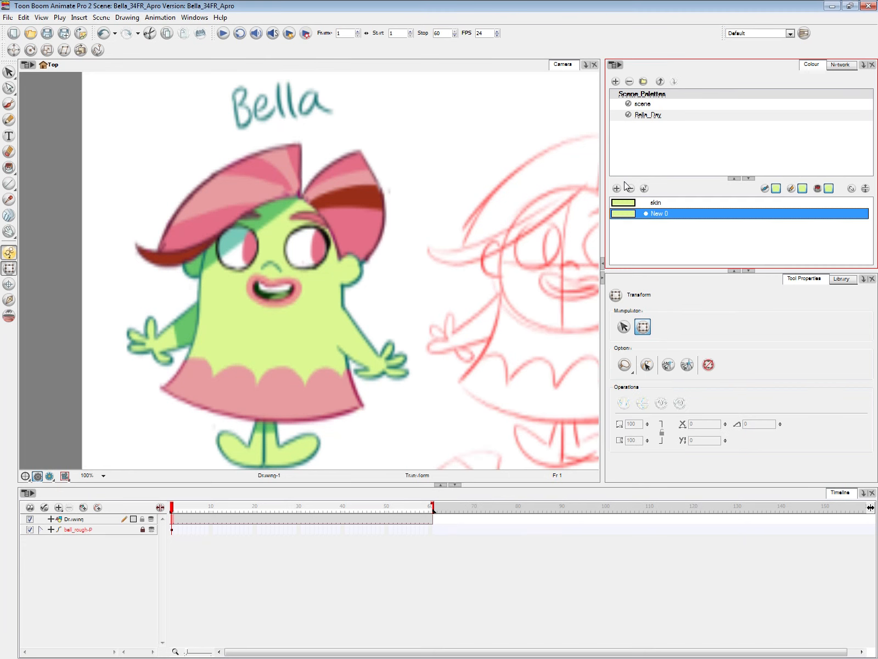
pyautogui.doubleClick(627, 213)
pyautogui.click(466, 308)
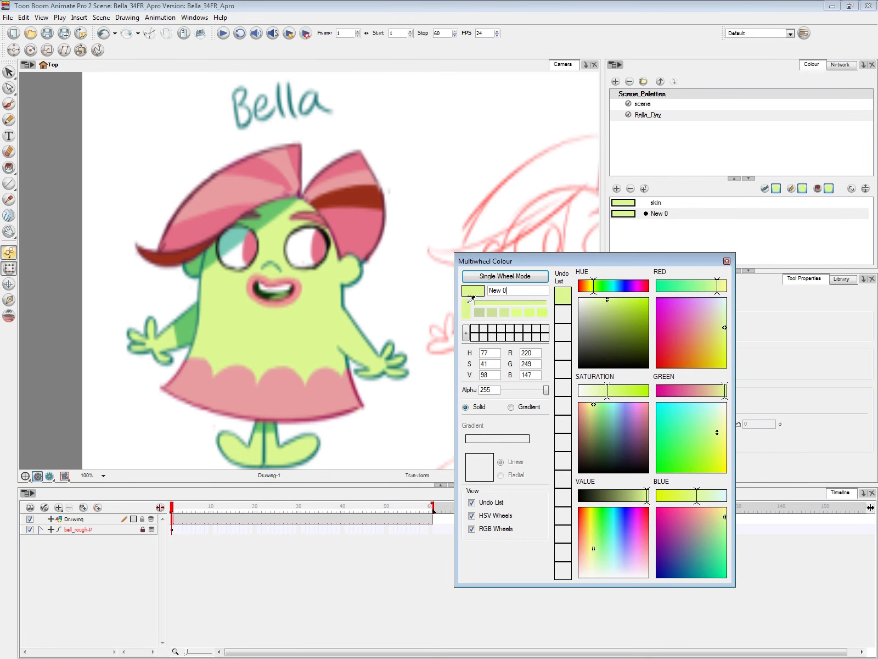
pyautogui.click(364, 273)
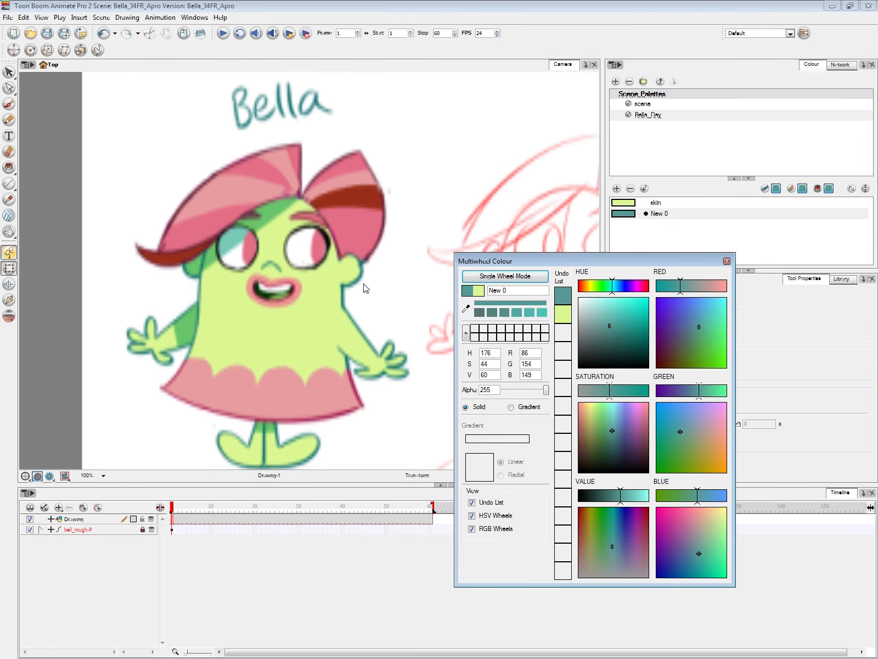
pyautogui.write('Skin_trace')
pyautogui.click(727, 261)
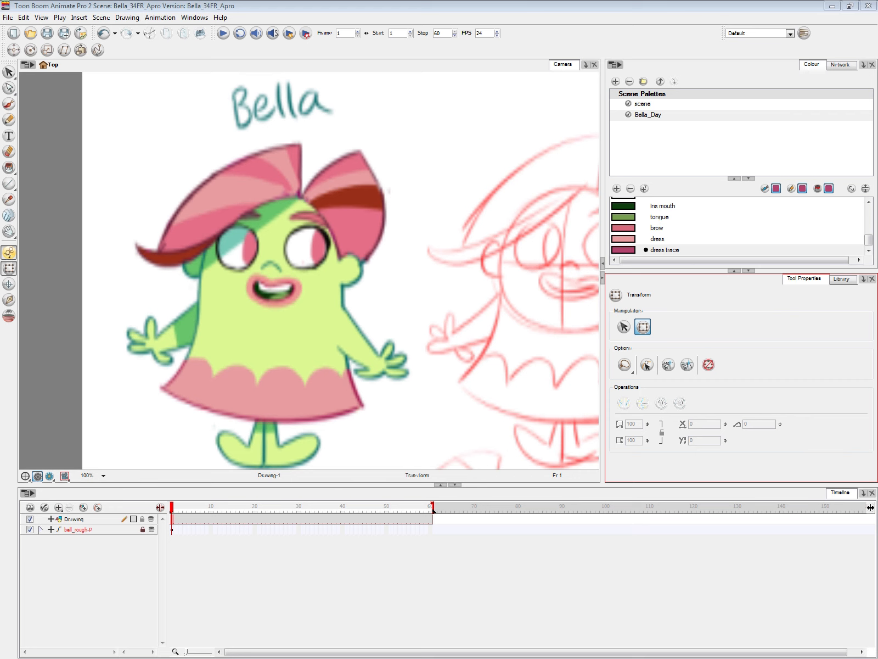
# Expand the Bella_Day swatch list and examine its colours, from skin to dress trace.
pyautogui.click(865, 189)
pyautogui.moveTo(870, 191)
pyautogui.mouseDown()
pyautogui.moveTo(872, 204)
pyautogui.moveTo(872, 187)
pyautogui.mouseUp()
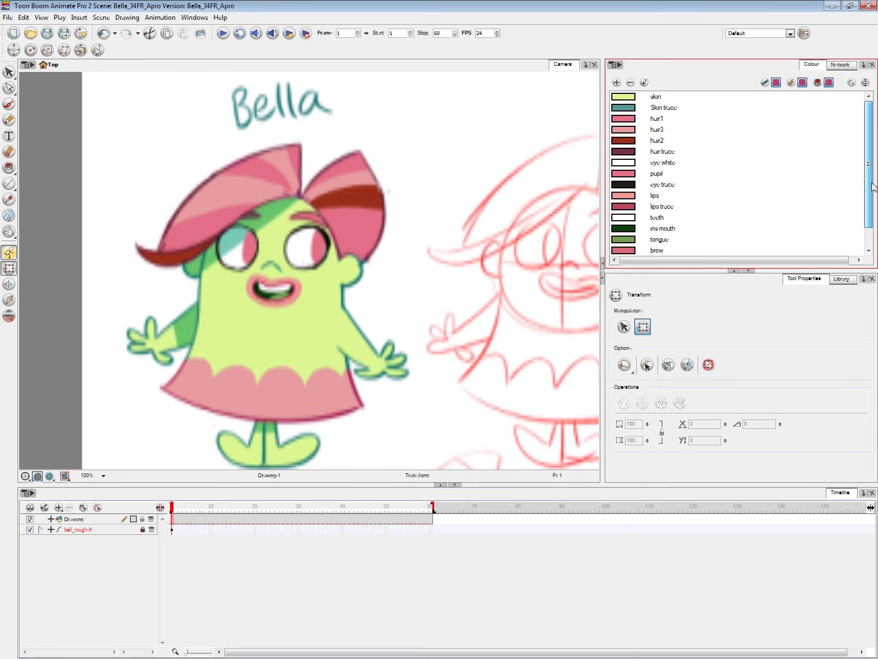
pyautogui.click(672, 96)
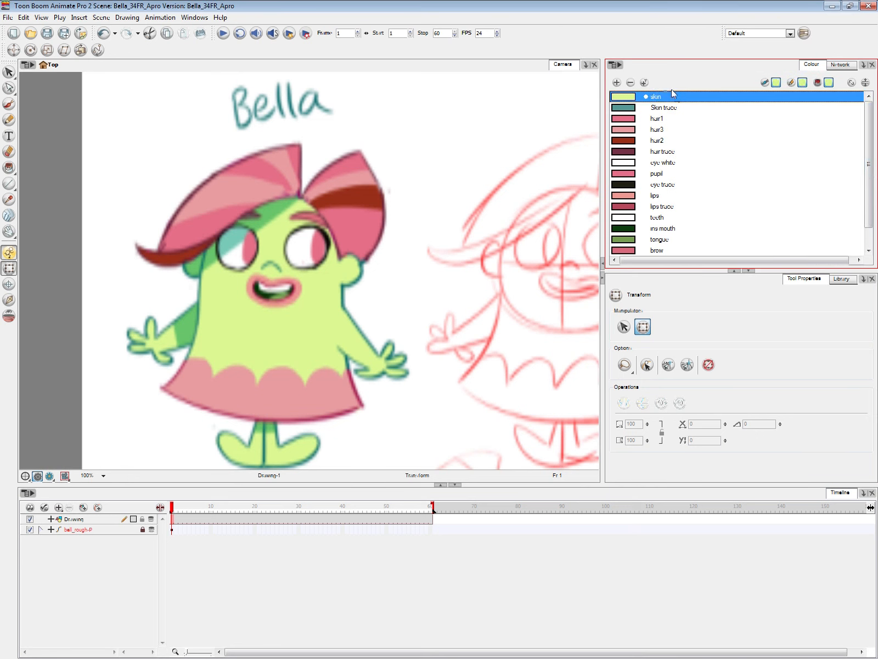
pyautogui.click(672, 107)
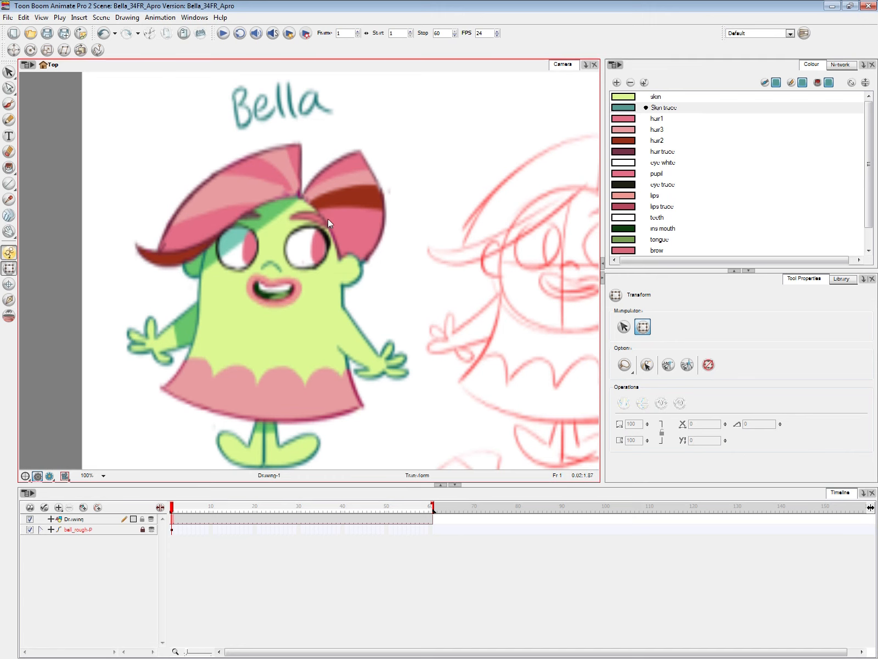
pyautogui.scroll(-2, 713, 164)
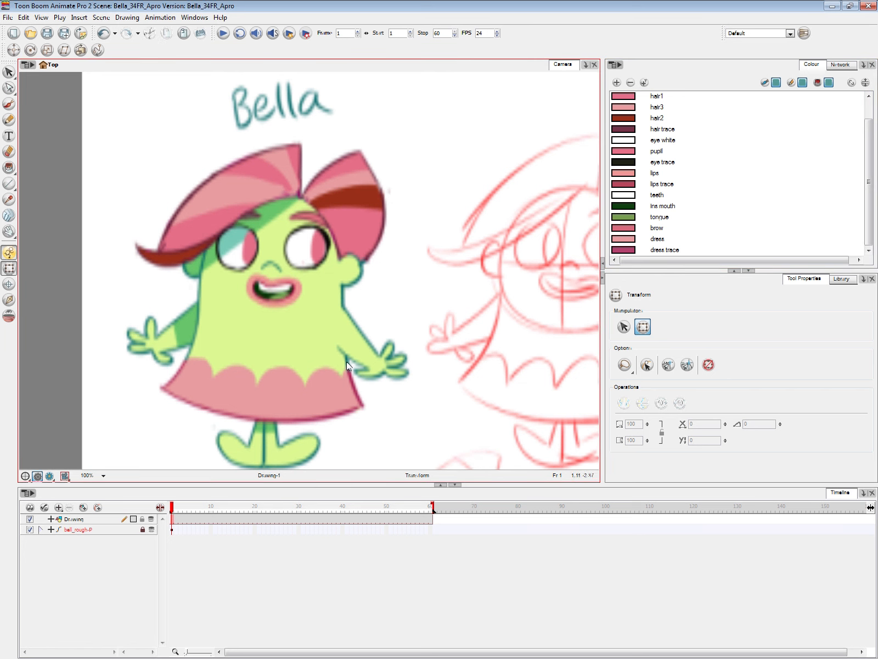
# Preview the Bella reference in Render View and return to the standard drawing display.
pyautogui.click(51, 476)
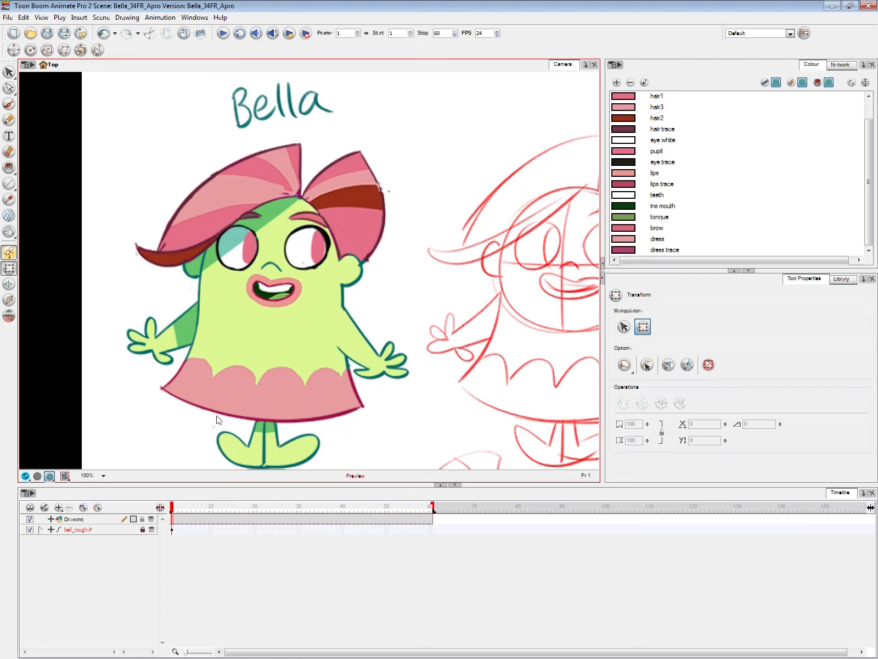
pyautogui.click(37, 476)
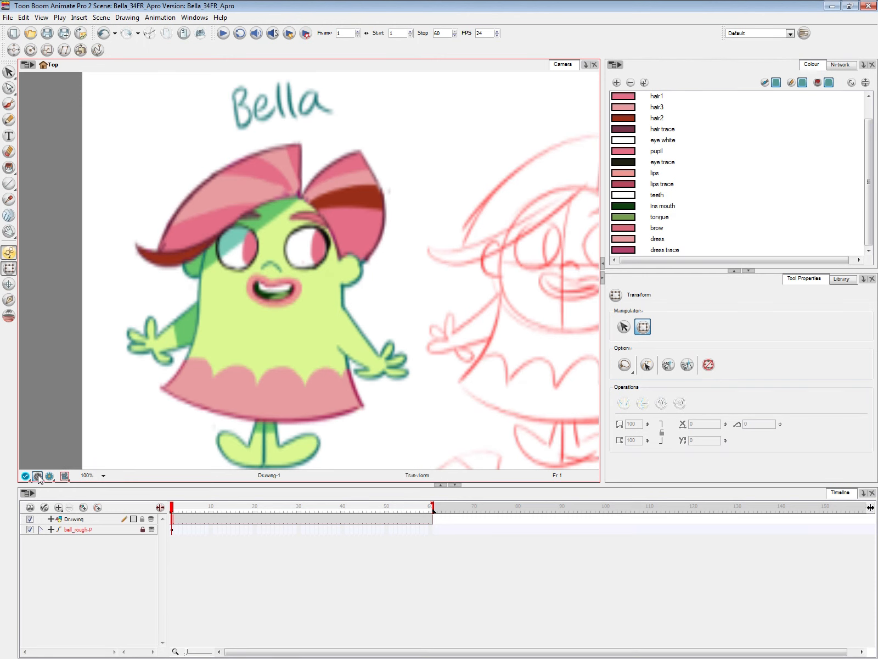
pyautogui.click(265, 555)
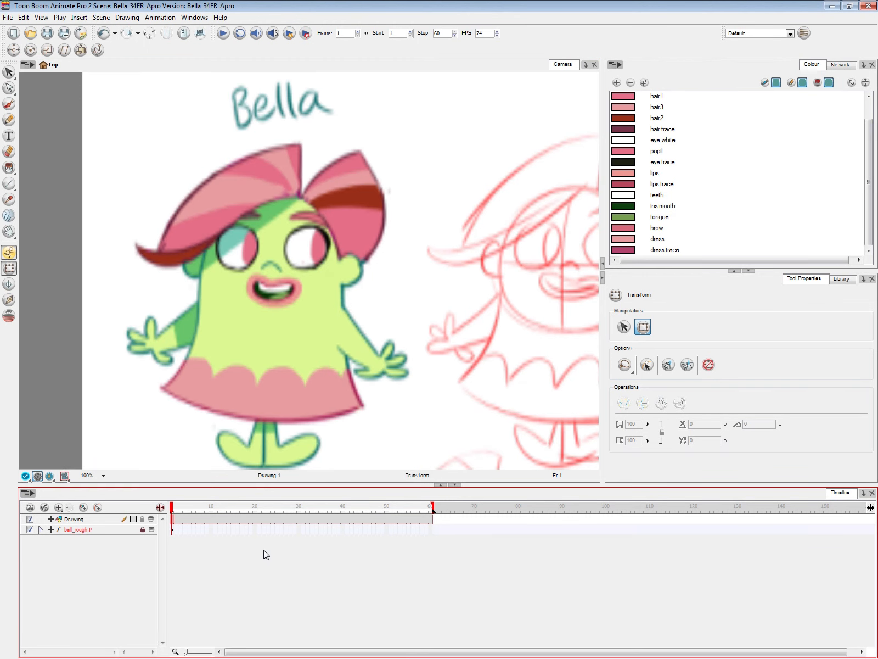
pyautogui.press('space')
pyautogui.moveTo(422, 363); pyautogui.dragTo(380, 351)
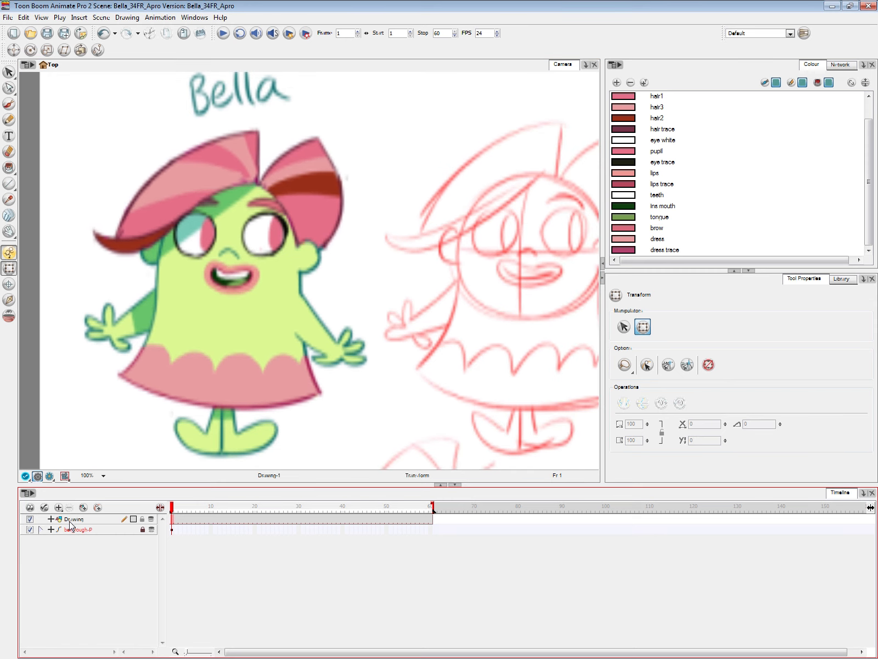
# Select Red from the scene palette and prepare the Brush tool for sketching on the Drawing layer.
pyautogui.click(865, 82)
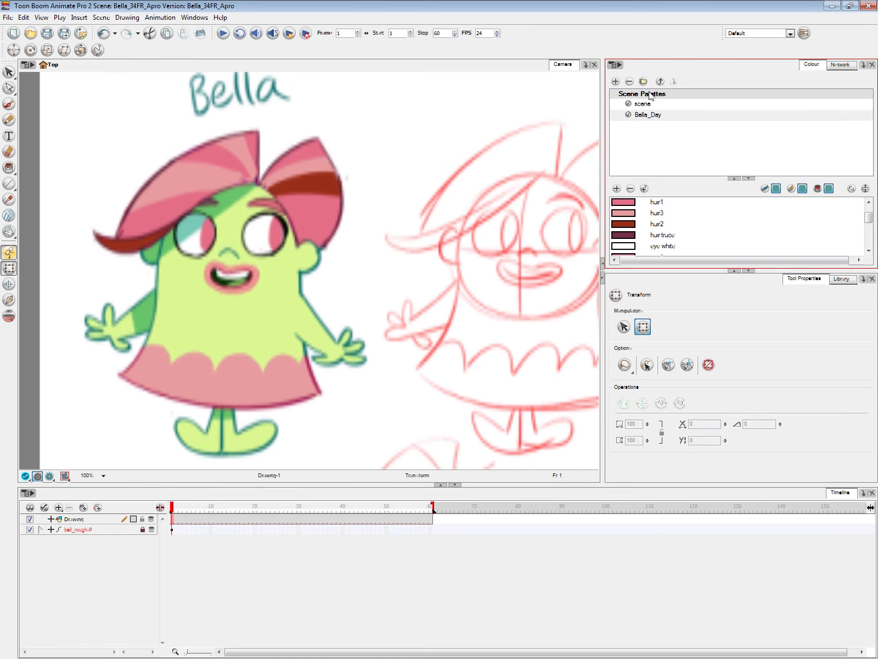
pyautogui.click(648, 103)
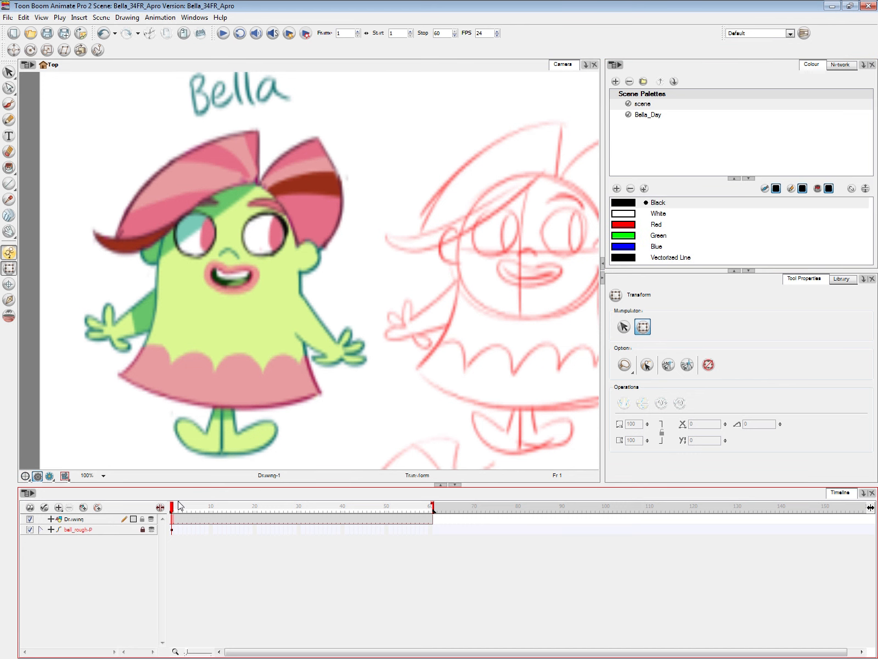
pyautogui.click(74, 519)
pyautogui.hotkey('alt', 'b')
pyautogui.click(9, 267)
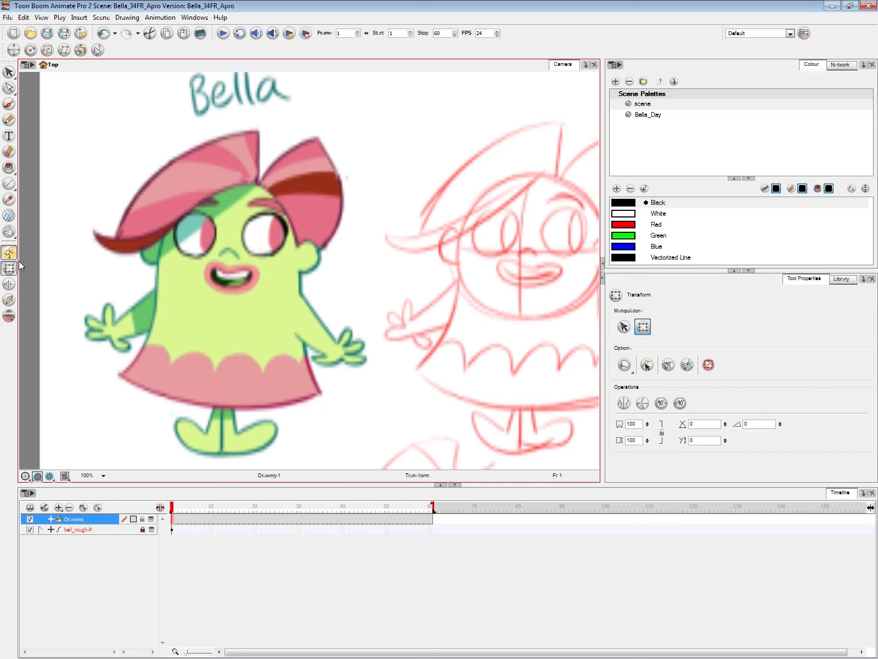
pyautogui.click(657, 224)
pyautogui.hotkey('alt', 'b')
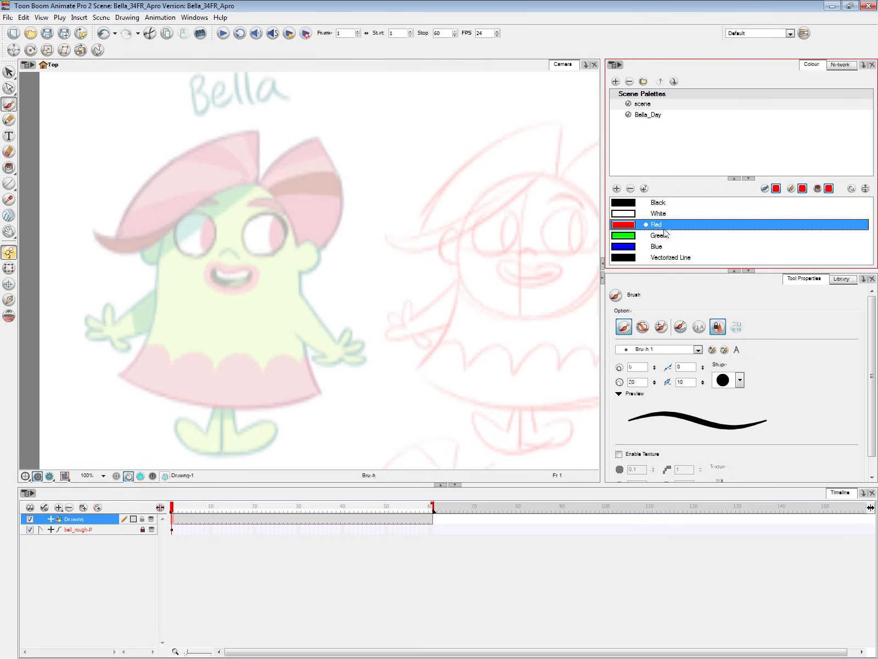
# Set the brush's minimum size to 2 and maximum size to 7.
pyautogui.moveTo(261, 186)
pyautogui.mouseDown()
pyautogui.moveTo(274, 163)
pyautogui.moveTo(323, 125)
pyautogui.mouseUp()
pyautogui.hotkey('ctrl', 'z')
pyautogui.doubleClick(631, 382)
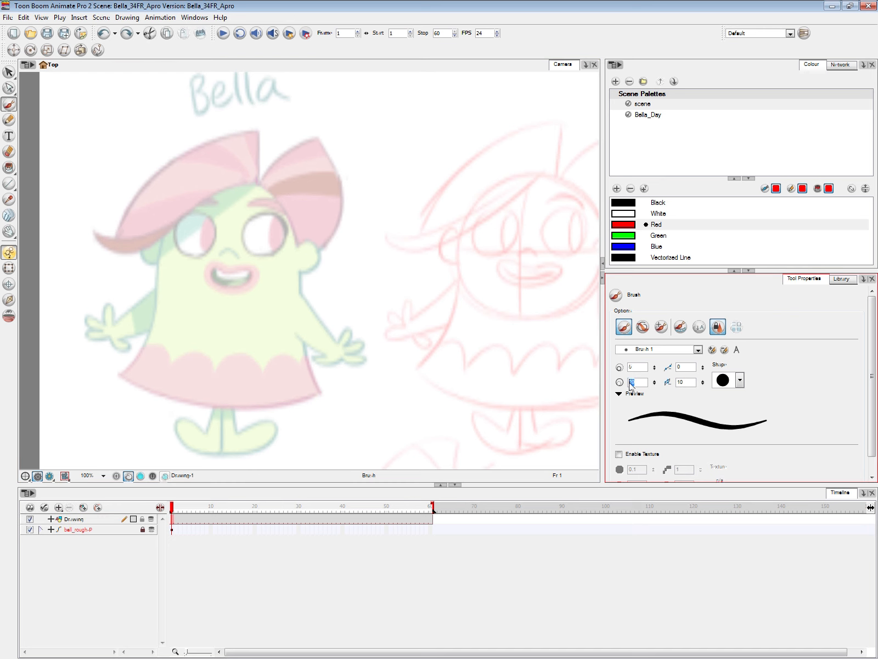
pyautogui.write('7')
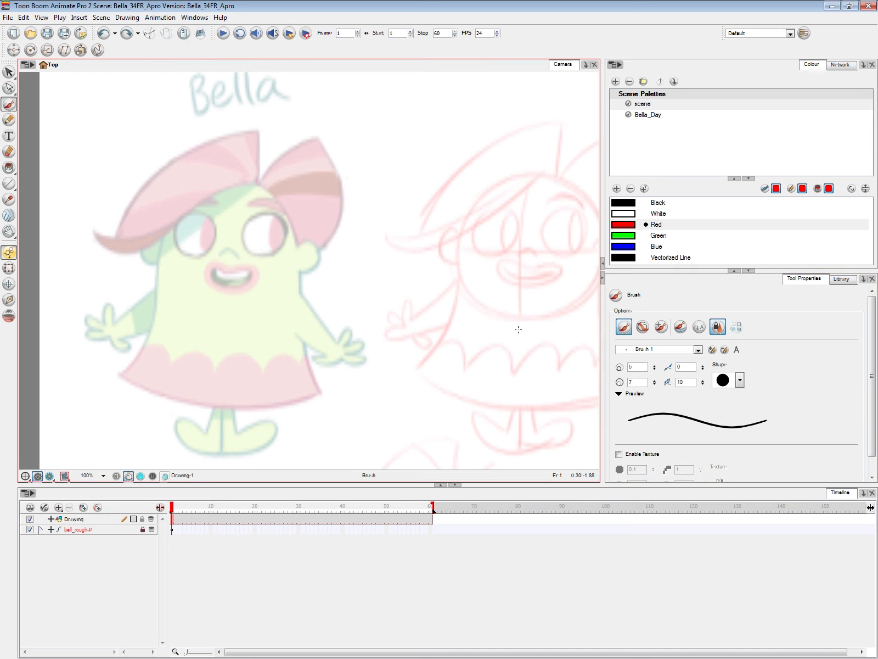
pyautogui.moveTo(319, 146); pyautogui.dragTo(262, 371)
pyautogui.hotkey('ctrl', 'z')
# Sketch Bella's bell-shaped body with a curved dress hem, plus her legs and feet, over the coloured reference.
pyautogui.moveTo(118, 374)
pyautogui.mouseDown()
pyautogui.moveTo(207, 397)
pyautogui.moveTo(313, 390)
pyautogui.mouseUp()
pyautogui.hotkey('ctrl', 'z')
pyautogui.moveTo(121, 372)
pyautogui.mouseDown()
pyautogui.moveTo(138, 385)
pyautogui.moveTo(311, 392)
pyautogui.mouseUp()
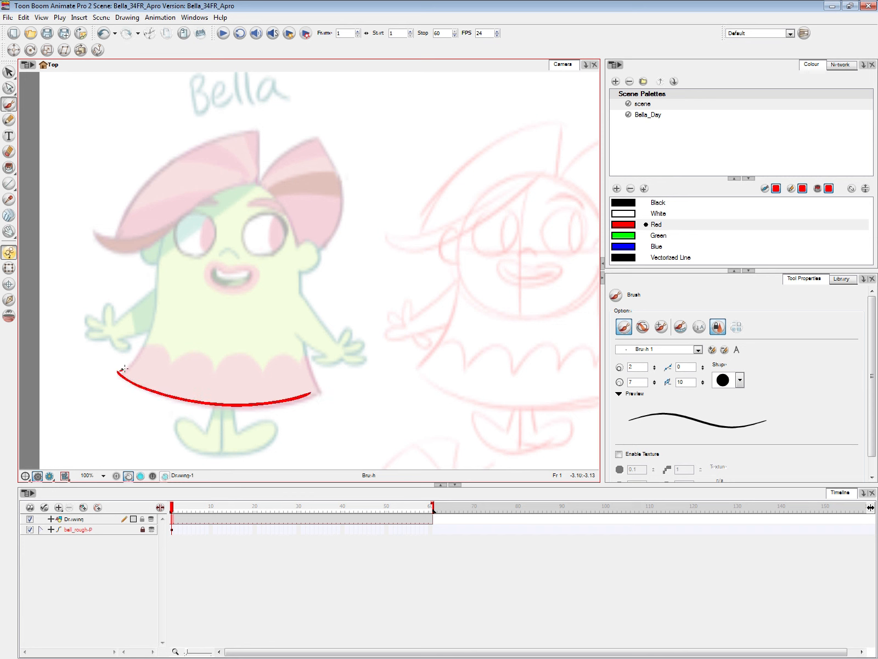
pyautogui.moveTo(119, 371)
pyautogui.mouseDown()
pyautogui.moveTo(199, 191)
pyautogui.moveTo(291, 209)
pyautogui.moveTo(308, 341)
pyautogui.moveTo(332, 394)
pyautogui.mouseUp()
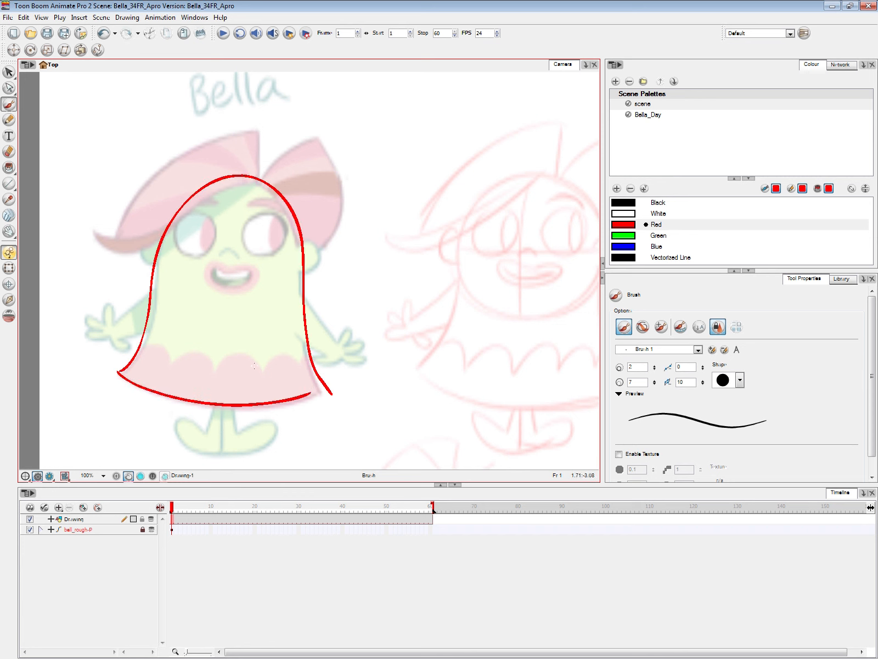
pyautogui.hotkey('ctrl', 'z')
pyautogui.moveTo(115, 373)
pyautogui.mouseDown()
pyautogui.moveTo(149, 332)
pyautogui.moveTo(171, 228)
pyautogui.moveTo(244, 182)
pyautogui.moveTo(297, 256)
pyautogui.moveTo(324, 391)
pyautogui.moveTo(239, 406)
pyautogui.moveTo(152, 391)
pyautogui.moveTo(400, 407)
pyautogui.moveTo(211, 401)
pyautogui.moveTo(203, 428)
pyautogui.mouseUp()
pyautogui.moveTo(220, 381)
pyautogui.mouseDown()
pyautogui.moveTo(220, 446)
pyautogui.moveTo(173, 414)
pyautogui.moveTo(213, 447)
pyautogui.moveTo(234, 431)
pyautogui.moveTo(216, 448)
pyautogui.mouseUp()
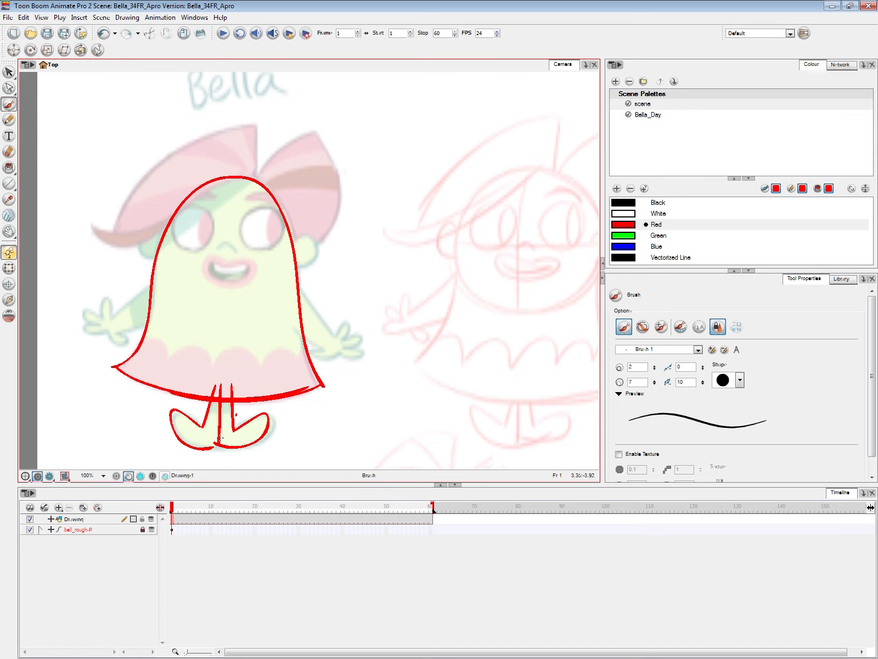
# Delete the red legs and feet sketched beneath the dress hem.
pyautogui.moveTo(416, 415); pyautogui.dragTo(412, 388)
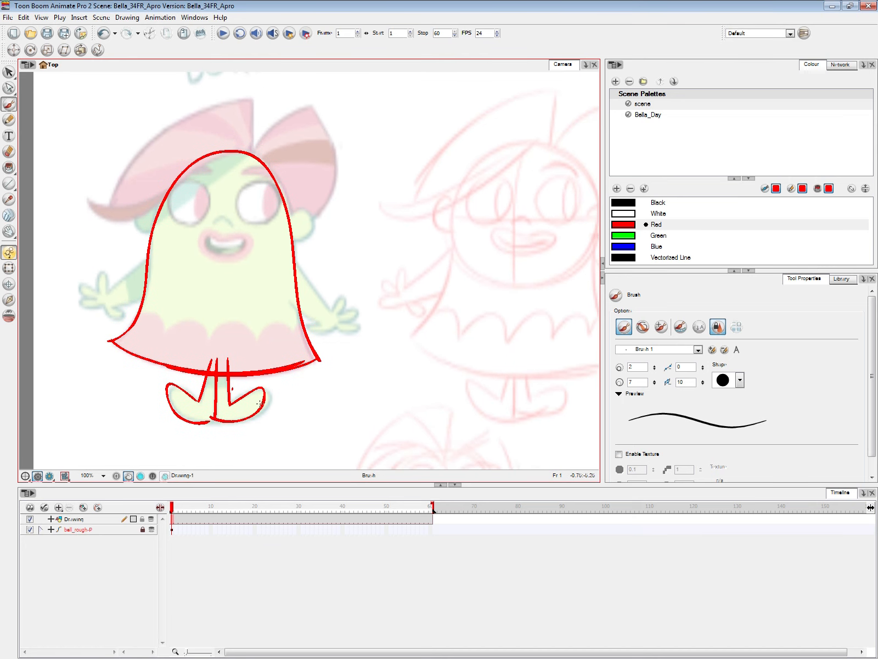
pyautogui.hotkey('alt', 's')
pyautogui.moveTo(159, 357); pyautogui.dragTo(275, 434)
pyautogui.press('Delete')
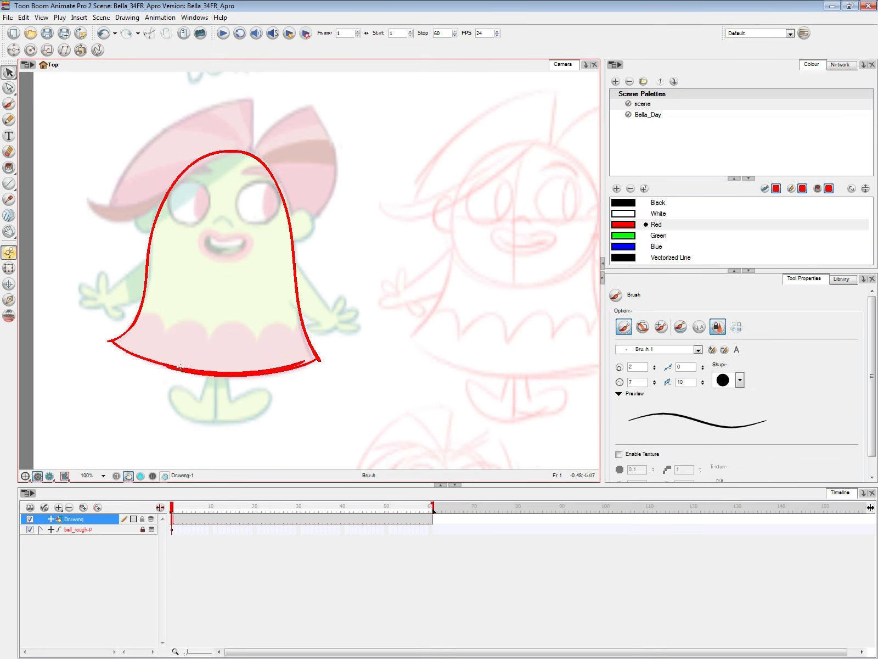
# Sketch two spread legs with feet in a walking pose, overlapping the dress hem.
pyautogui.hotkey('alt', 'b')
pyautogui.moveTo(189, 343)
pyautogui.mouseDown()
pyautogui.moveTo(159, 384)
pyautogui.moveTo(142, 388)
pyautogui.moveTo(167, 396)
pyautogui.mouseUp()
pyautogui.hotkey('ctrl', 'z')
pyautogui.moveTo(167, 390); pyautogui.dragTo(187, 356)
pyautogui.moveTo(231, 351)
pyautogui.mouseDown()
pyautogui.moveTo(232, 369)
pyautogui.moveTo(267, 384)
pyautogui.mouseUp()
pyautogui.moveTo(247, 355)
pyautogui.mouseDown()
pyautogui.moveTo(272, 374)
pyautogui.moveTo(267, 385)
pyautogui.mouseUp()
pyautogui.moveTo(395, 370); pyautogui.dragTo(392, 364)
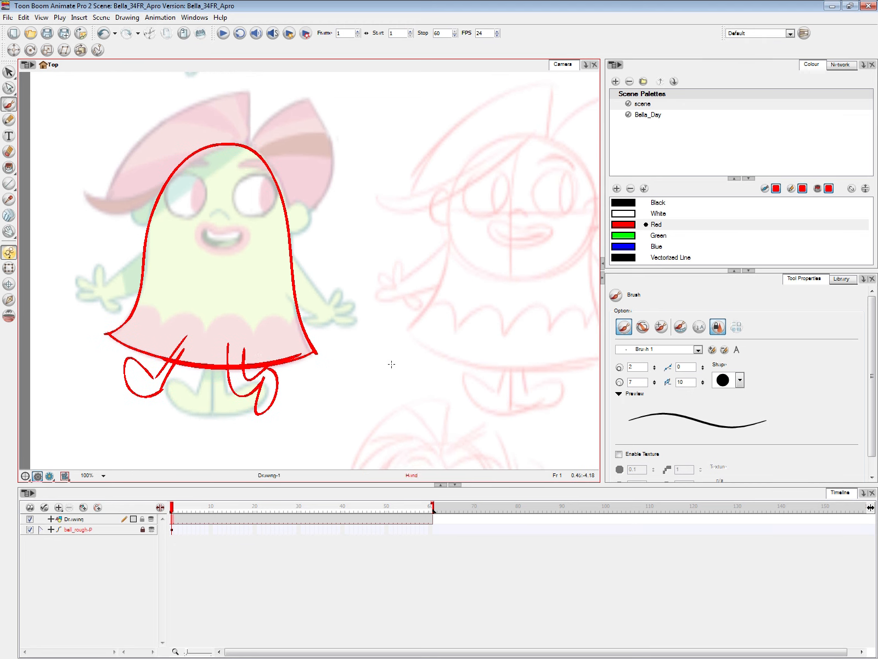
pyautogui.moveTo(241, 359)
pyautogui.mouseDown()
pyautogui.moveTo(215, 359)
pyautogui.moveTo(242, 352)
pyautogui.mouseUp()
pyautogui.hotkey('ctrl', 'z')
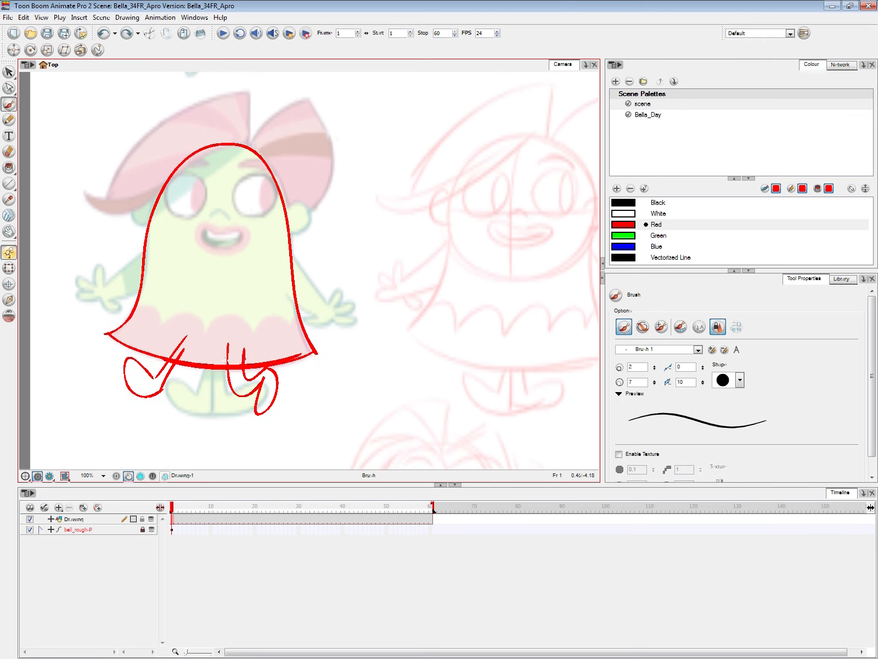
pyautogui.moveTo(159, 337); pyautogui.dragTo(241, 357)
pyautogui.hotkey('ctrl', 'z')
pyautogui.moveTo(300, 383)
pyautogui.mouseDown()
pyautogui.moveTo(165, 369)
pyautogui.moveTo(290, 410)
pyautogui.mouseUp()
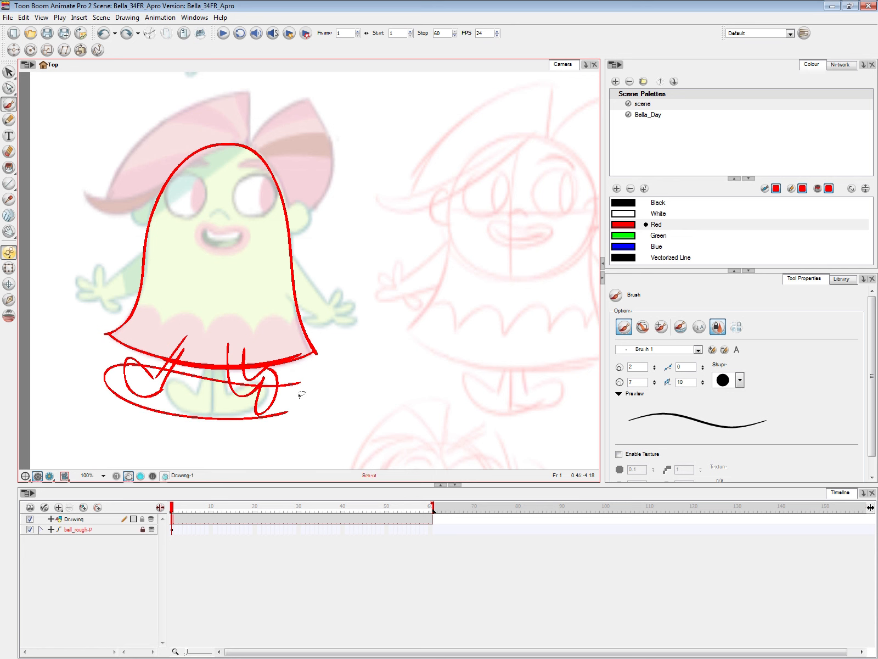
pyautogui.hotkey('ctrl', 'z')
# Sketch a pair of straight trouser legs with a waistline in the space beside Bella.
pyautogui.moveTo(405, 393); pyautogui.dragTo(298, 388)
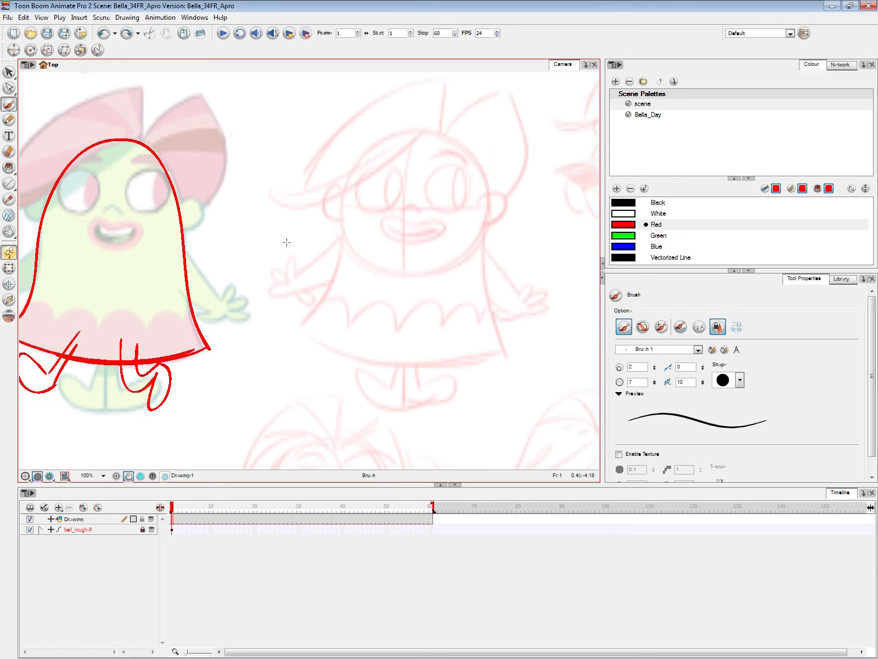
pyautogui.moveTo(289, 242)
pyautogui.mouseDown()
pyautogui.moveTo(334, 238)
pyautogui.moveTo(257, 395)
pyautogui.mouseUp()
pyautogui.moveTo(312, 255)
pyautogui.mouseDown()
pyautogui.moveTo(291, 409)
pyautogui.moveTo(298, 332)
pyautogui.moveTo(283, 410)
pyautogui.moveTo(329, 415)
pyautogui.mouseUp()
pyautogui.hotkey('ctrl', 'z')
pyautogui.moveTo(335, 239); pyautogui.dragTo(364, 405)
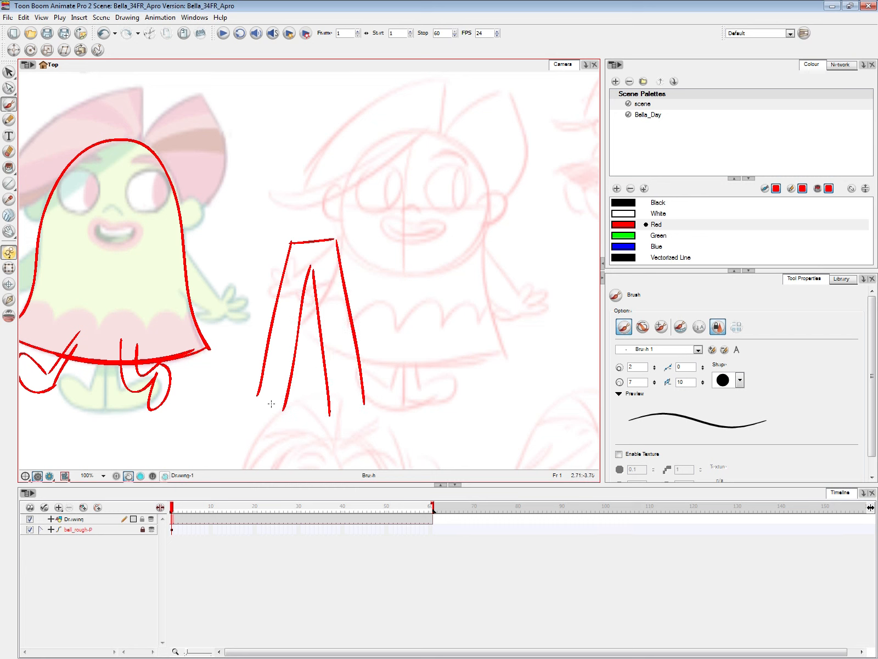
# Add hems, ankles, feet and a second waistband line to the straight trousers.
pyautogui.moveTo(251, 403)
pyautogui.mouseDown()
pyautogui.moveTo(373, 404)
pyautogui.moveTo(259, 439)
pyautogui.mouseUp()
pyautogui.moveTo(279, 401); pyautogui.dragTo(269, 436)
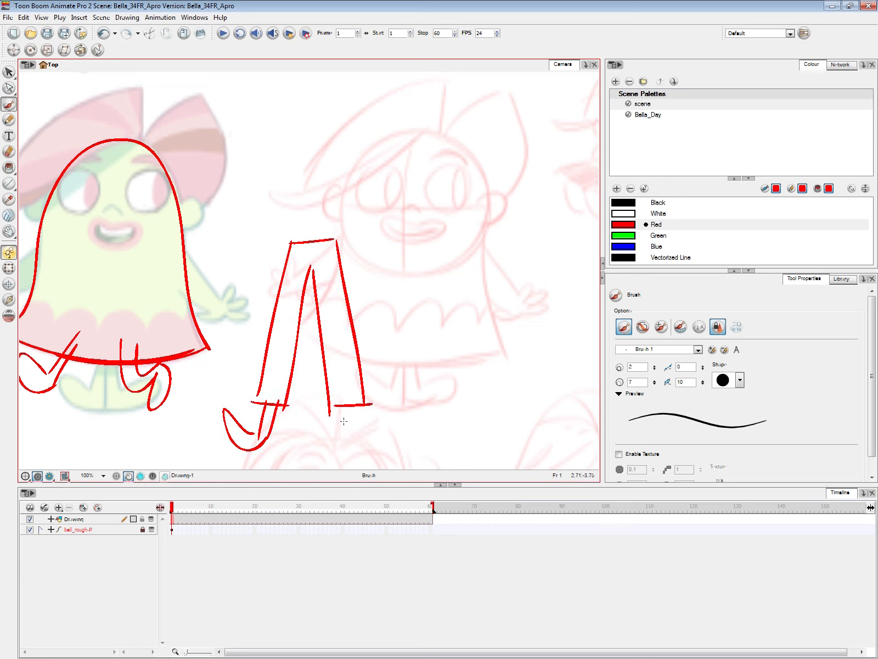
pyautogui.moveTo(342, 405); pyautogui.dragTo(341, 437)
pyautogui.moveTo(353, 406)
pyautogui.mouseDown()
pyautogui.moveTo(352, 435)
pyautogui.moveTo(337, 419)
pyautogui.mouseUp()
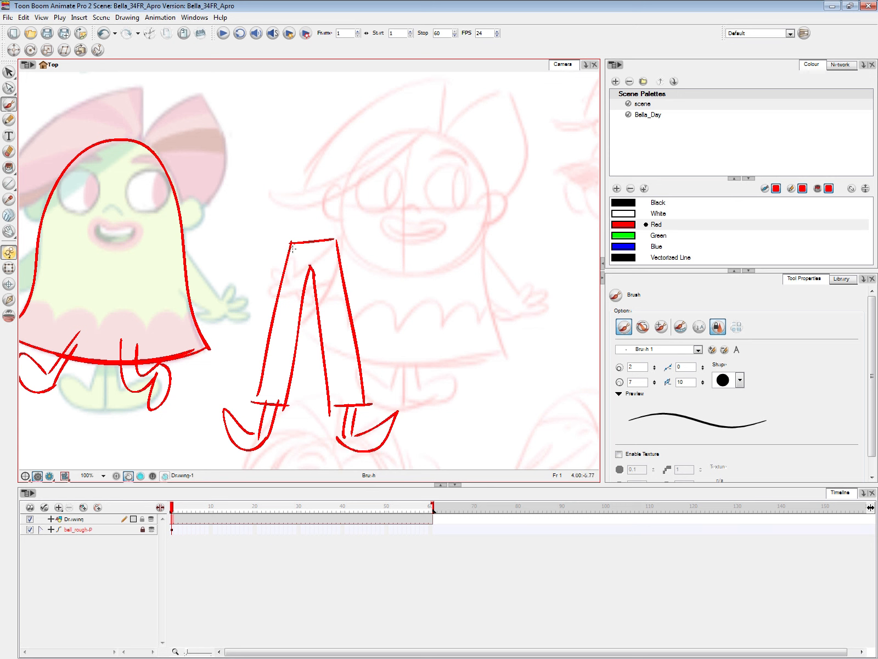
pyautogui.moveTo(292, 249); pyautogui.dragTo(336, 244)
# Sketch the waistline and rear bent leg of a second pair of trousers beside the straight pair.
pyautogui.moveTo(406, 232)
pyautogui.mouseDown()
pyautogui.moveTo(456, 232)
pyautogui.moveTo(426, 262)
pyautogui.mouseUp()
pyautogui.hotkey('ctrl', 'z')
pyautogui.moveTo(505, 257); pyautogui.dragTo(491, 247)
pyautogui.hotkey('ctrl', 'z')
pyautogui.moveTo(443, 201); pyautogui.dragTo(544, 208)
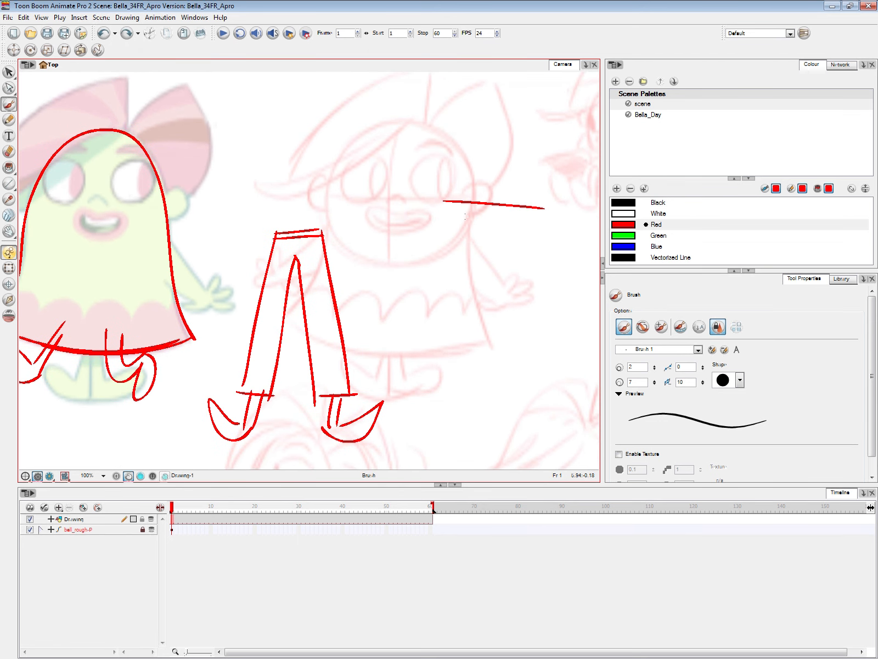
pyautogui.moveTo(472, 198); pyautogui.dragTo(370, 210)
pyautogui.moveTo(359, 214); pyautogui.dragTo(366, 282)
pyautogui.moveTo(361, 245); pyautogui.dragTo(373, 289)
# Sketch the bent front leg of the second trousers and close the rear leg with a hem.
pyautogui.moveTo(397, 230)
pyautogui.mouseDown()
pyautogui.moveTo(415, 282)
pyautogui.moveTo(495, 214)
pyautogui.moveTo(457, 222)
pyautogui.mouseUp()
pyautogui.hotkey('ctrl', 'z')
pyautogui.moveTo(471, 202)
pyautogui.mouseDown()
pyautogui.moveTo(500, 218)
pyautogui.moveTo(519, 212)
pyautogui.moveTo(494, 215)
pyautogui.moveTo(549, 304)
pyautogui.mouseUp()
pyautogui.moveTo(535, 208)
pyautogui.mouseDown()
pyautogui.moveTo(580, 261)
pyautogui.moveTo(599, 245)
pyautogui.mouseUp()
pyautogui.moveTo(547, 300); pyautogui.dragTo(534, 304)
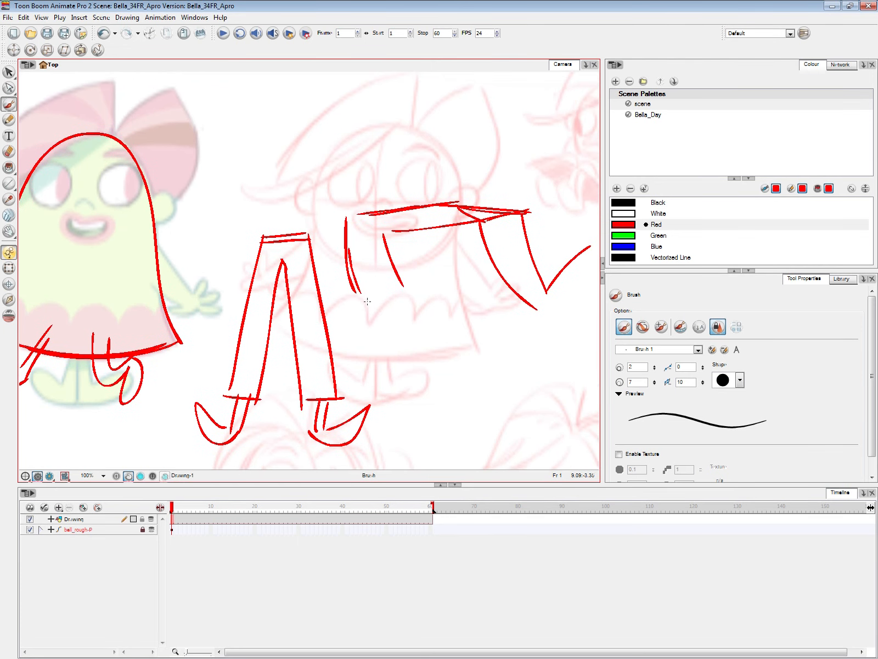
pyautogui.moveTo(358, 300); pyautogui.dragTo(405, 292)
pyautogui.moveTo(357, 300); pyautogui.dragTo(407, 292)
# Sketch torso lines rising from the waists of both trouser drawings.
pyautogui.moveTo(499, 161); pyautogui.dragTo(447, 206)
pyautogui.moveTo(547, 142); pyautogui.dragTo(521, 215)
pyautogui.moveTo(263, 237)
pyautogui.mouseDown()
pyautogui.moveTo(283, 182)
pyautogui.moveTo(263, 236)
pyautogui.mouseUp()
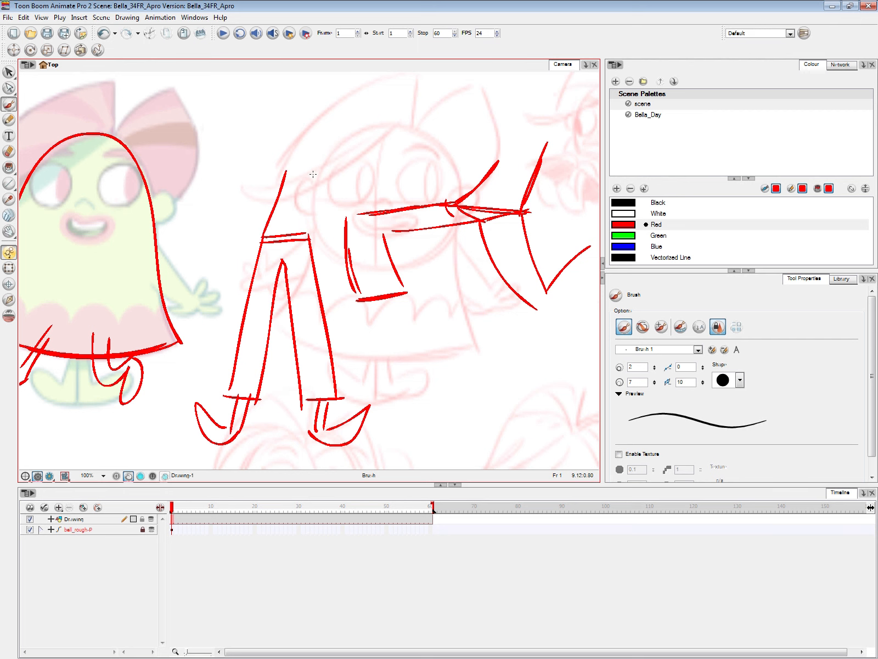
pyautogui.moveTo(313, 161); pyautogui.dragTo(311, 241)
# Finish the second trousers' front leg with a hem and foot, and sketch a foot under the rear leg.
pyautogui.press('1')
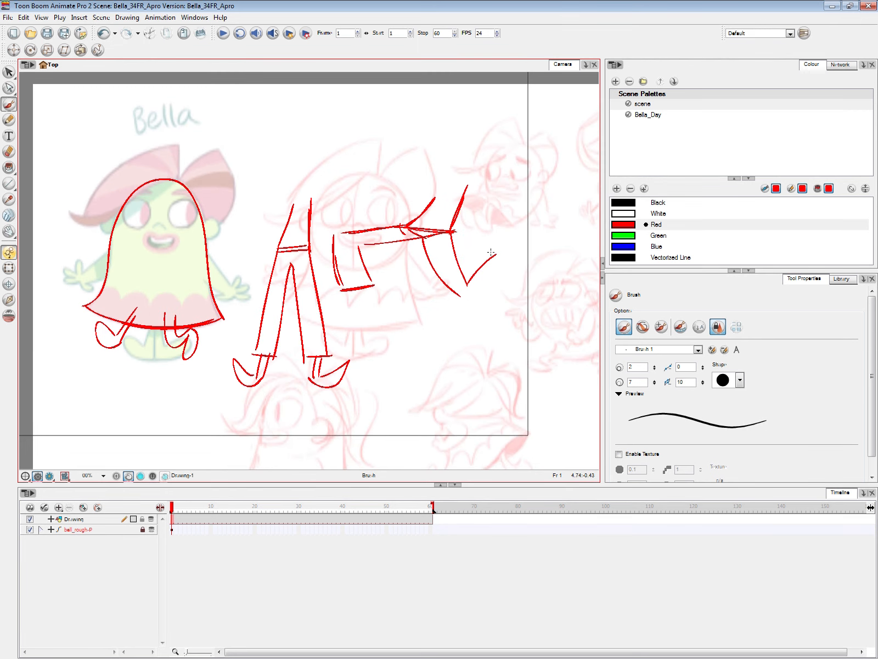
pyautogui.moveTo(496, 252)
pyautogui.mouseDown()
pyautogui.moveTo(494, 286)
pyautogui.moveTo(512, 273)
pyautogui.mouseUp()
pyautogui.moveTo(512, 273); pyautogui.dragTo(459, 295)
pyautogui.moveTo(522, 248)
pyautogui.mouseDown()
pyautogui.moveTo(501, 265)
pyautogui.moveTo(525, 256)
pyautogui.moveTo(526, 290)
pyautogui.mouseUp()
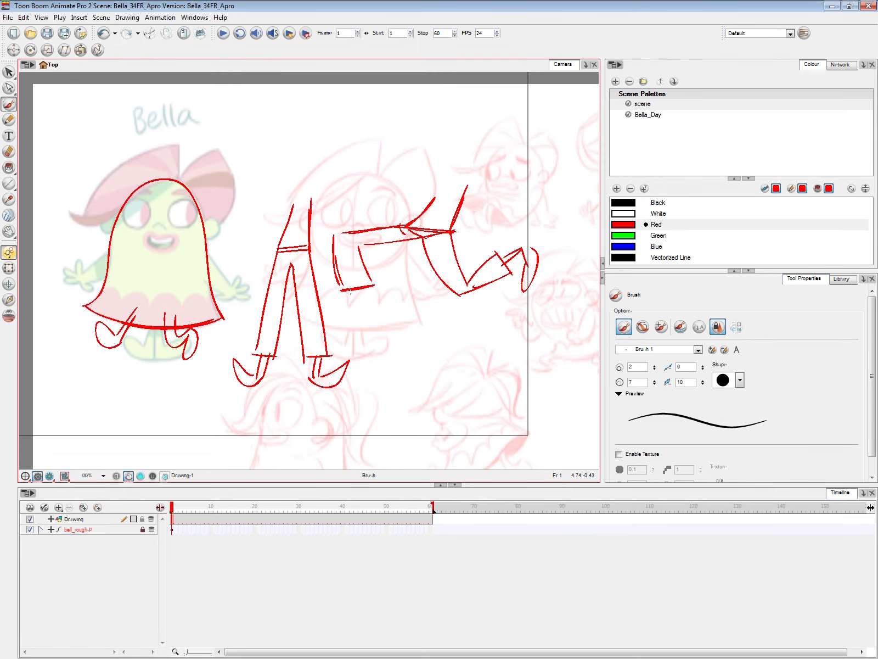
pyautogui.moveTo(356, 288)
pyautogui.mouseDown()
pyautogui.moveTo(359, 307)
pyautogui.moveTo(378, 287)
pyautogui.moveTo(361, 299)
pyautogui.mouseUp()
pyautogui.hotkey('ctrl', 'z')
pyautogui.hotkey('ctrl', 'z')
pyautogui.moveTo(336, 298)
pyautogui.mouseDown()
pyautogui.moveTo(357, 304)
pyautogui.moveTo(366, 291)
pyautogui.mouseUp()
# Delete all the trouser sketches beside Bella, keeping the body and legs drawn over her.
pyautogui.hotkey('alt', 's')
pyautogui.moveTo(491, 346)
pyautogui.mouseDown()
pyautogui.moveTo(270, 233)
pyautogui.moveTo(412, 400)
pyautogui.mouseUp()
pyautogui.press('Delete')
pyautogui.press('space')
pyautogui.moveTo(312, 321); pyautogui.dragTo(418, 336)
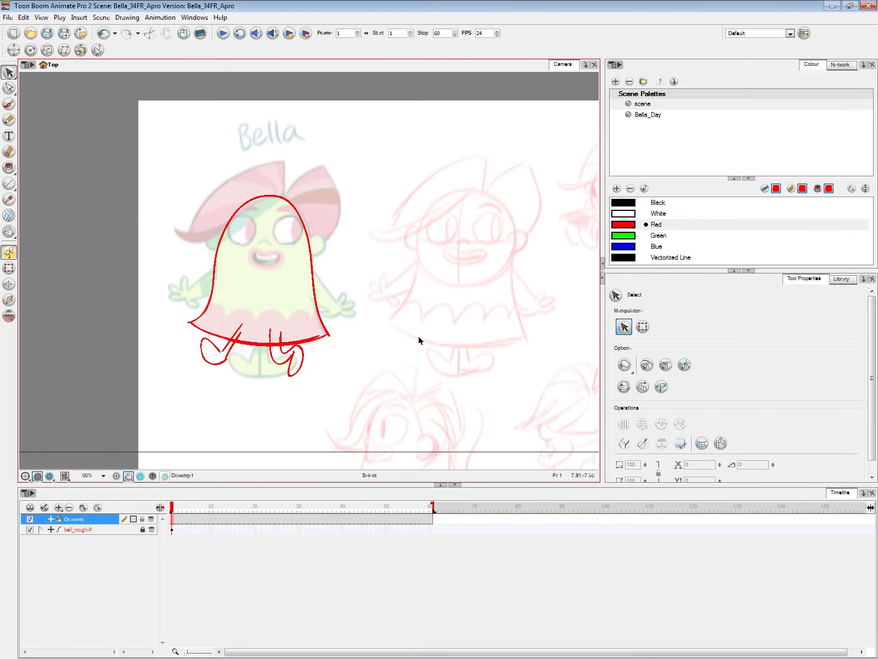
# Sketch both of Bella's arms with their hands in red, attached to the sides of the body.
pyautogui.hotkey('alt', 'b')
pyautogui.press('2')
pyautogui.press('space')
pyautogui.moveTo(318, 276)
pyautogui.mouseDown()
pyautogui.moveTo(218, 254)
pyautogui.moveTo(235, 287)
pyautogui.mouseUp()
pyautogui.moveTo(190, 283); pyautogui.dragTo(239, 313)
pyautogui.moveTo(235, 289)
pyautogui.mouseDown()
pyautogui.moveTo(239, 283)
pyautogui.moveTo(248, 302)
pyautogui.moveTo(240, 309)
pyautogui.mouseUp()
pyautogui.press('space')
pyautogui.moveTo(333, 346); pyautogui.dragTo(435, 368)
pyautogui.moveTo(296, 277); pyautogui.dragTo(302, 311)
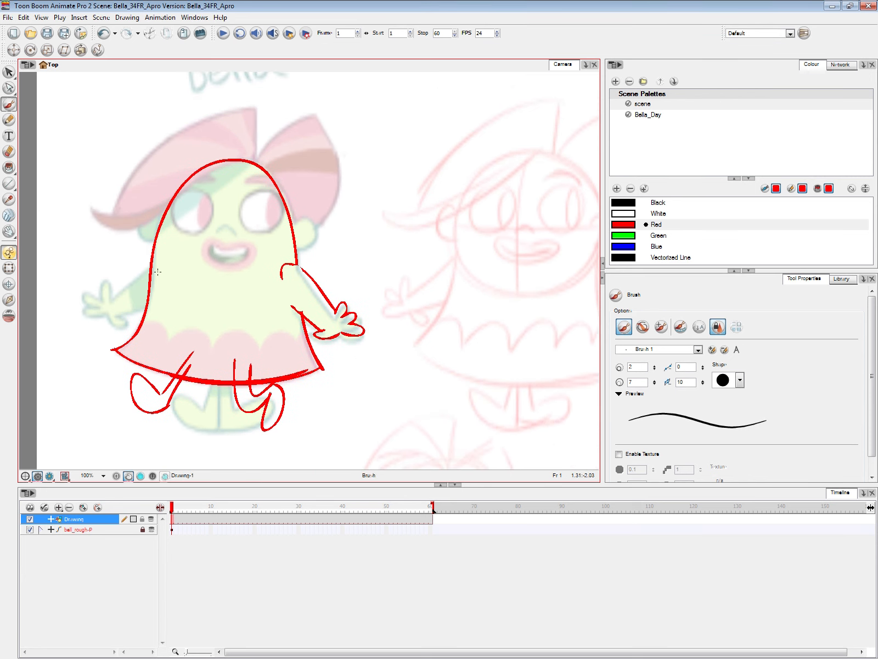
pyautogui.moveTo(151, 267)
pyautogui.mouseDown()
pyautogui.moveTo(91, 315)
pyautogui.moveTo(115, 321)
pyautogui.moveTo(145, 300)
pyautogui.mouseUp()
# Try a flared sleeve over the top of one of Bella's arms and undo those changes.
pyautogui.moveTo(297, 265)
pyautogui.mouseDown()
pyautogui.moveTo(313, 280)
pyautogui.moveTo(302, 268)
pyautogui.mouseUp()
pyautogui.moveTo(339, 269)
pyautogui.mouseDown()
pyautogui.moveTo(304, 312)
pyautogui.moveTo(307, 266)
pyautogui.moveTo(303, 274)
pyautogui.moveTo(321, 291)
pyautogui.mouseUp()
pyautogui.press('e')
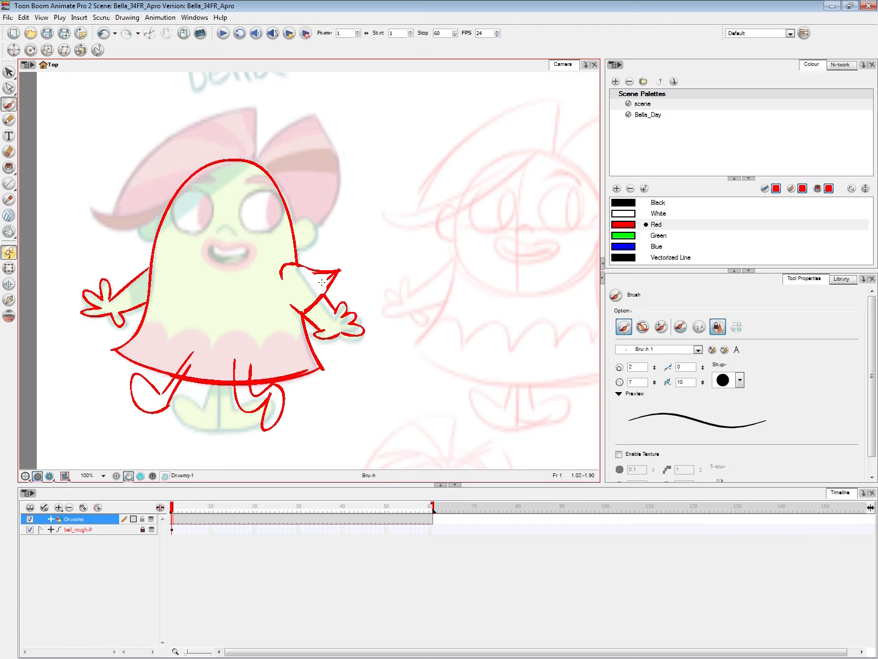
pyautogui.hotkey('ctrl', 'z')
pyautogui.hotkey('ctrl', 'z')
pyautogui.hotkey('ctrl', 'z')
pyautogui.hotkey('ctrl', 'z')
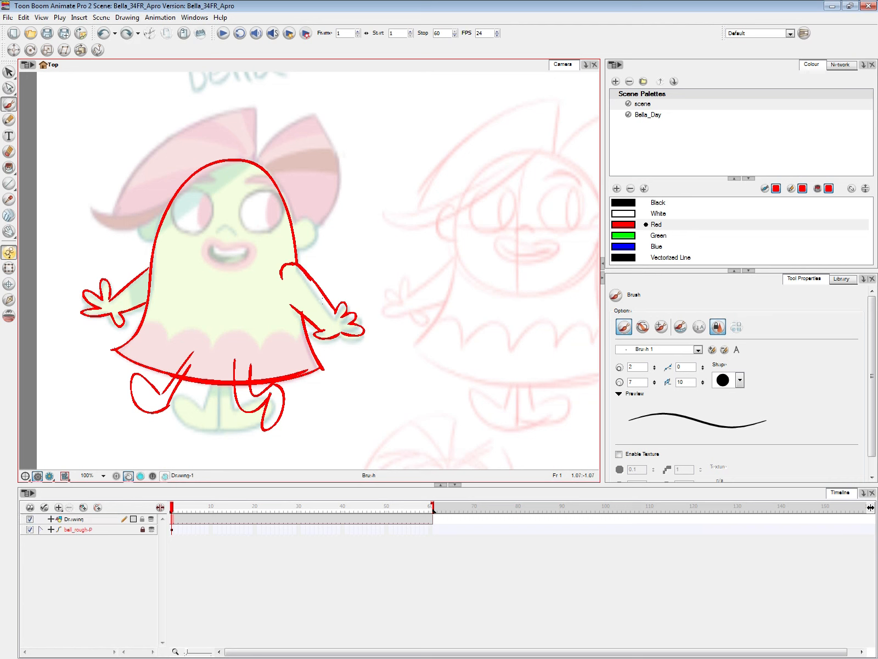
# Sketch Bella's ear beside the ponytail, both round eyes, the nose and the open mouth in red over the reference.
pyautogui.moveTo(431, 316); pyautogui.dragTo(436, 335)
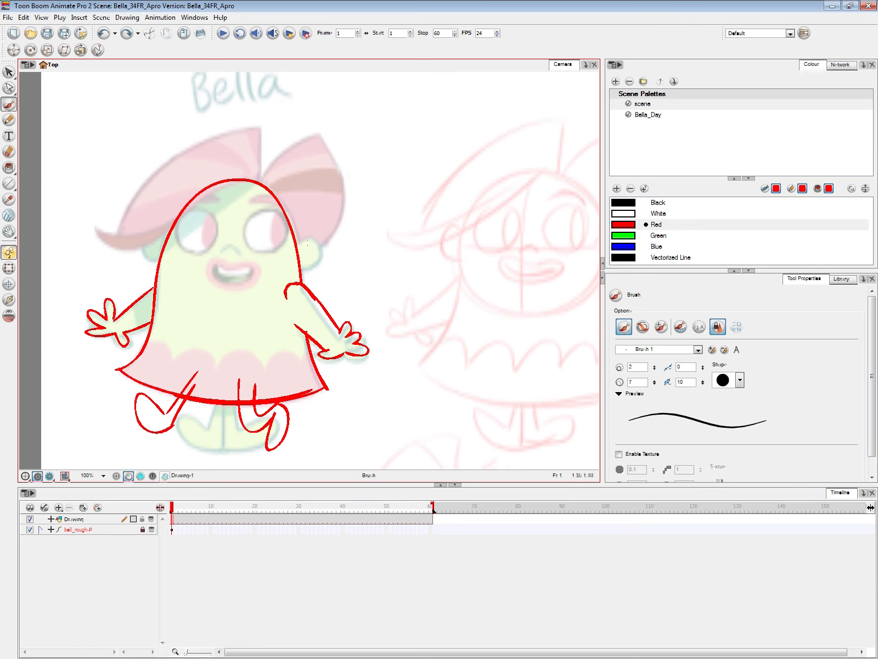
pyautogui.press('e')
pyautogui.moveTo(297, 250)
pyautogui.mouseDown()
pyautogui.moveTo(301, 268)
pyautogui.moveTo(316, 255)
pyautogui.moveTo(296, 267)
pyautogui.mouseUp()
pyautogui.hotkey('ctrl', 'z')
pyautogui.hotkey('ctrl', 'space')
pyautogui.moveTo(423, 307); pyautogui.dragTo(429, 341)
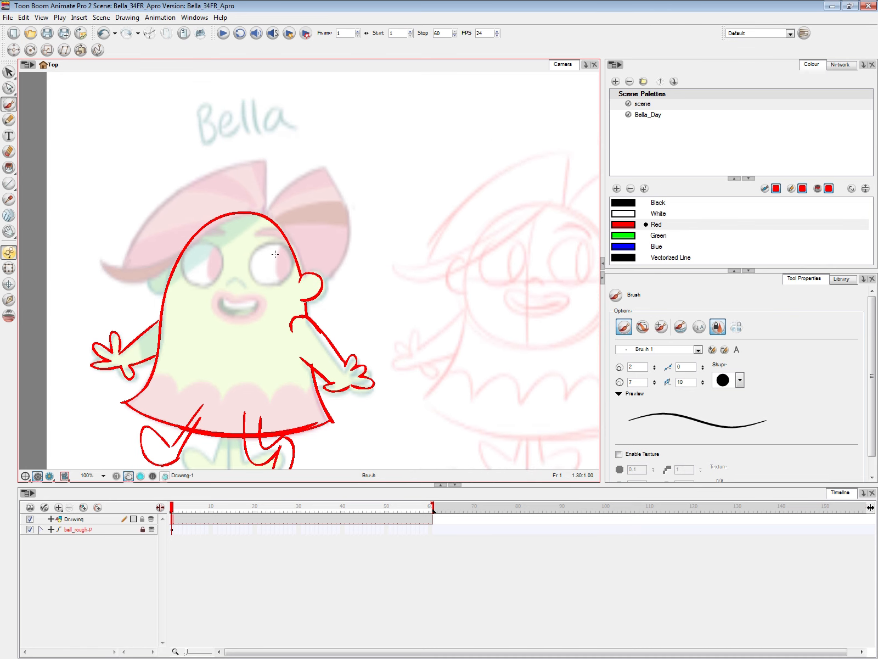
pyautogui.moveTo(277, 243); pyautogui.dragTo(274, 244)
pyautogui.moveTo(210, 242)
pyautogui.mouseDown()
pyautogui.moveTo(186, 269)
pyautogui.moveTo(226, 275)
pyautogui.moveTo(258, 314)
pyautogui.moveTo(218, 300)
pyautogui.mouseUp()
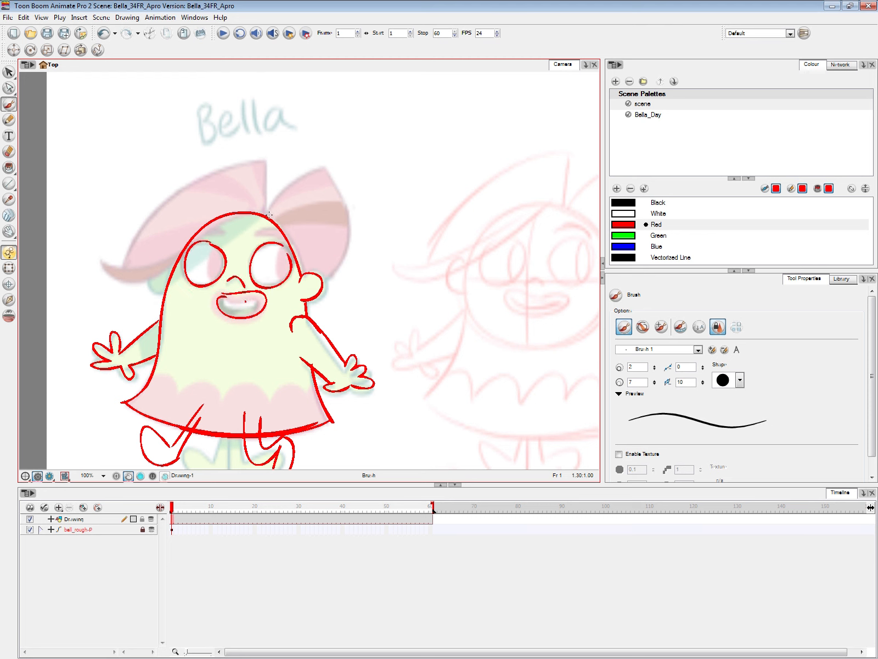
# Add Bella's eyebrows, her other ear and the curved pupils inside both eyes to the red sketch.
pyautogui.moveTo(257, 236); pyautogui.dragTo(285, 236)
pyautogui.moveTo(198, 235); pyautogui.dragTo(228, 228)
pyautogui.moveTo(159, 263)
pyautogui.mouseDown()
pyautogui.moveTo(169, 280)
pyautogui.moveTo(157, 288)
pyautogui.moveTo(214, 281)
pyautogui.mouseUp()
pyautogui.hotkey('ctrl', 'z')
pyautogui.moveTo(275, 248); pyautogui.dragTo(277, 283)
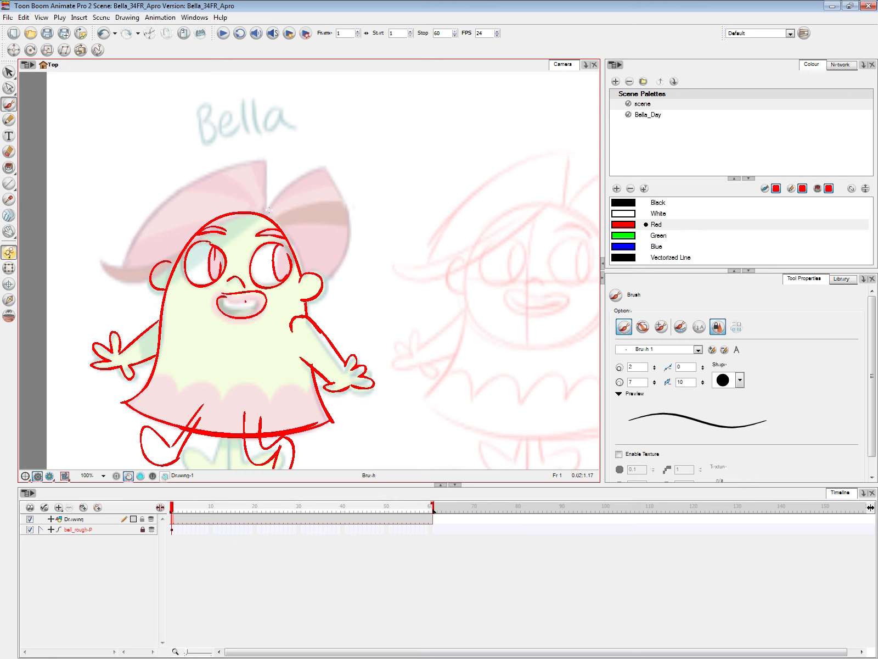
# Draw a first ponytail curve from the top of the head and move the body sketch off the coloured Bella onto the rough beside her.
pyautogui.moveTo(268, 209); pyautogui.dragTo(324, 164)
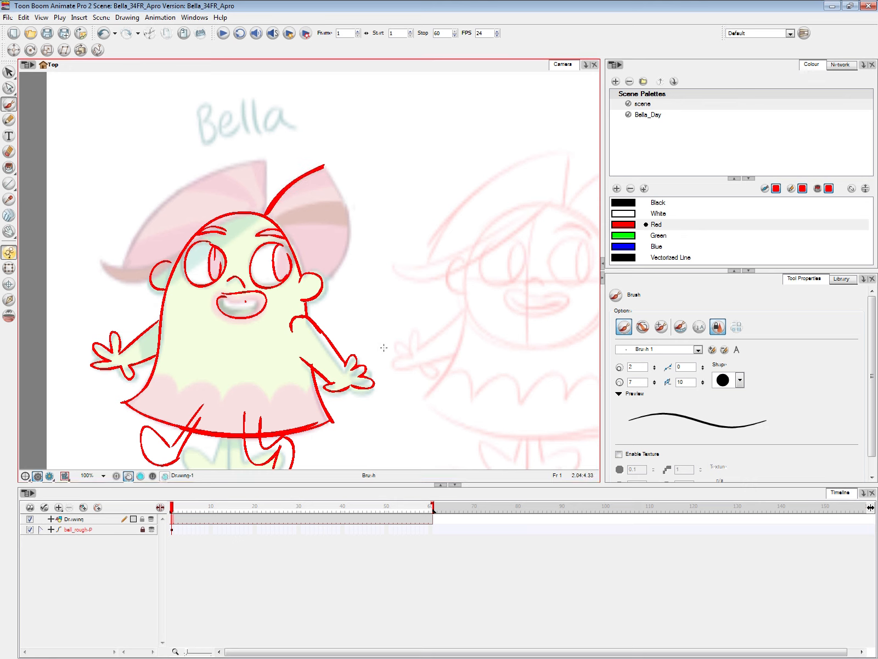
pyautogui.hotkey('alt', 's')
pyautogui.moveTo(434, 300)
pyautogui.mouseDown()
pyautogui.moveTo(115, 264)
pyautogui.moveTo(329, 461)
pyautogui.mouseUp()
pyautogui.moveTo(314, 297); pyautogui.dragTo(615, 308)
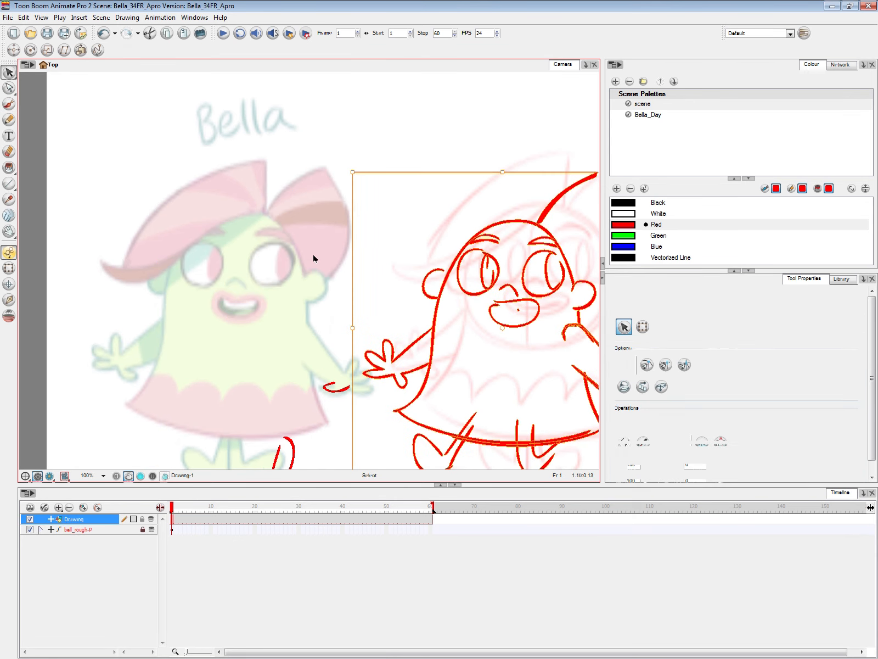
# Sketch the closed ponytail shape, the head's edge line and the swept front hair over the coloured Bella.
pyautogui.hotkey('alt', 'b')
pyautogui.moveTo(255, 231)
pyautogui.mouseDown()
pyautogui.moveTo(315, 165)
pyautogui.moveTo(328, 167)
pyautogui.moveTo(337, 273)
pyautogui.moveTo(280, 272)
pyautogui.moveTo(320, 290)
pyautogui.mouseUp()
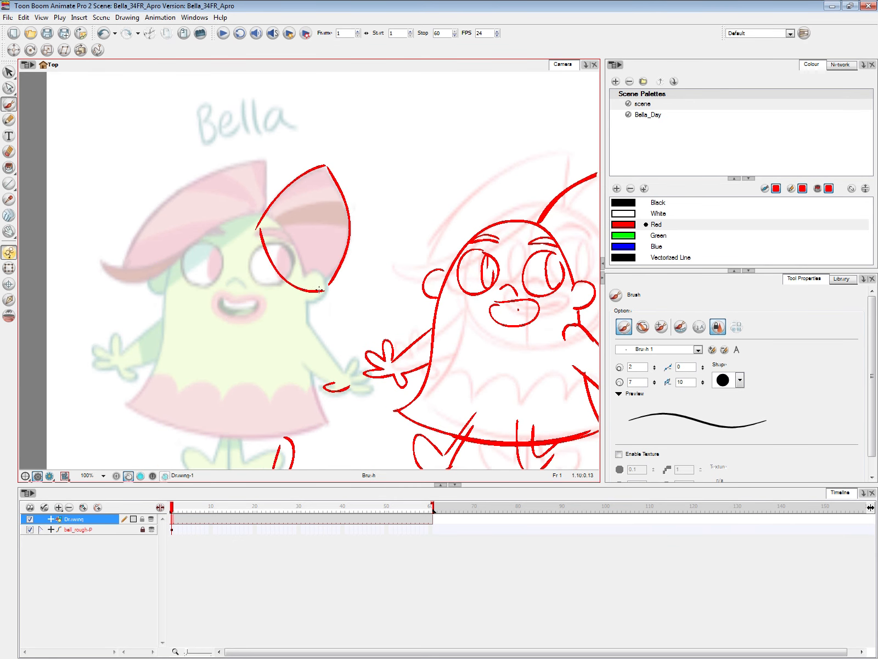
pyautogui.moveTo(255, 207)
pyautogui.mouseDown()
pyautogui.moveTo(304, 287)
pyautogui.moveTo(299, 339)
pyautogui.mouseUp()
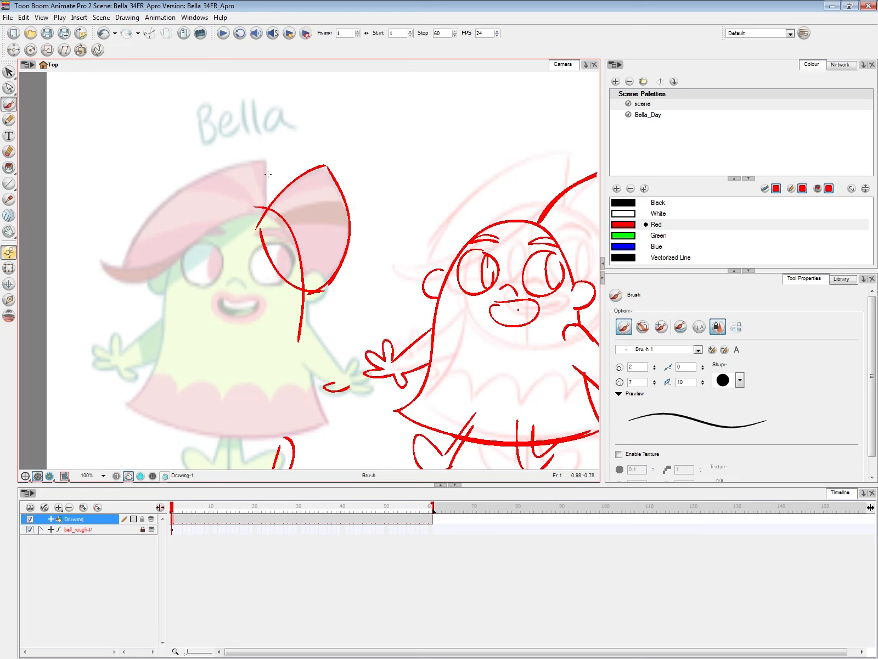
pyautogui.moveTo(263, 160)
pyautogui.mouseDown()
pyautogui.moveTo(270, 211)
pyautogui.moveTo(142, 279)
pyautogui.moveTo(165, 272)
pyautogui.moveTo(117, 268)
pyautogui.moveTo(260, 158)
pyautogui.moveTo(152, 226)
pyautogui.mouseUp()
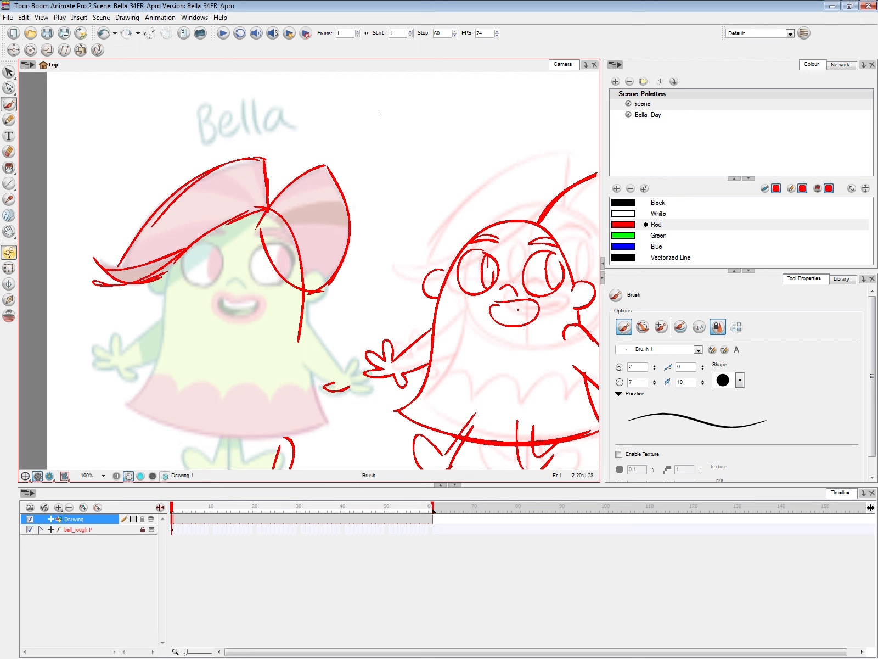
# Number the sketched parts by layer: 1 on the front hair, 2 on the face and 3 on the ponytail.
pyautogui.moveTo(229, 176); pyautogui.dragTo(231, 193)
pyautogui.moveTo(242, 264); pyautogui.dragTo(250, 263)
pyautogui.moveTo(298, 213); pyautogui.dragTo(301, 227)
# Draw a layer-order diagram beside Bella's name with levels 1, 2 and 3, labelling level 2 "Body".
pyautogui.moveTo(388, 103)
pyautogui.mouseDown()
pyautogui.moveTo(425, 96)
pyautogui.moveTo(407, 172)
pyautogui.mouseUp()
pyautogui.moveTo(388, 182); pyautogui.dragTo(429, 177)
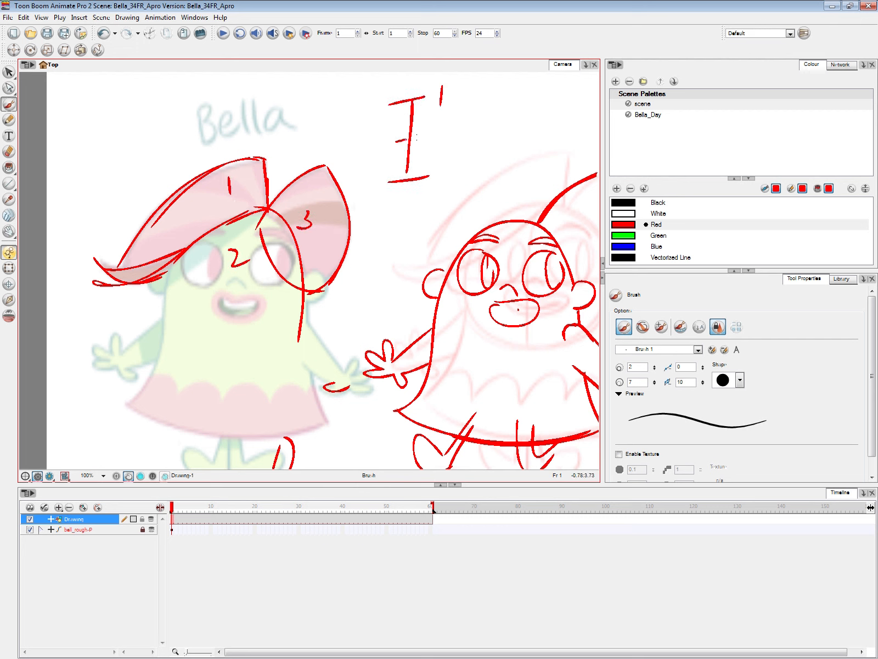
pyautogui.moveTo(416, 138); pyautogui.dragTo(428, 136)
pyautogui.moveTo(444, 125)
pyautogui.mouseDown()
pyautogui.moveTo(457, 131)
pyautogui.moveTo(429, 185)
pyautogui.mouseUp()
pyautogui.moveTo(473, 115); pyautogui.dragTo(479, 137)
pyautogui.moveTo(493, 126); pyautogui.dragTo(506, 131)
pyautogui.moveTo(511, 111)
pyautogui.mouseDown()
pyautogui.moveTo(514, 134)
pyautogui.moveTo(527, 144)
pyautogui.mouseUp()
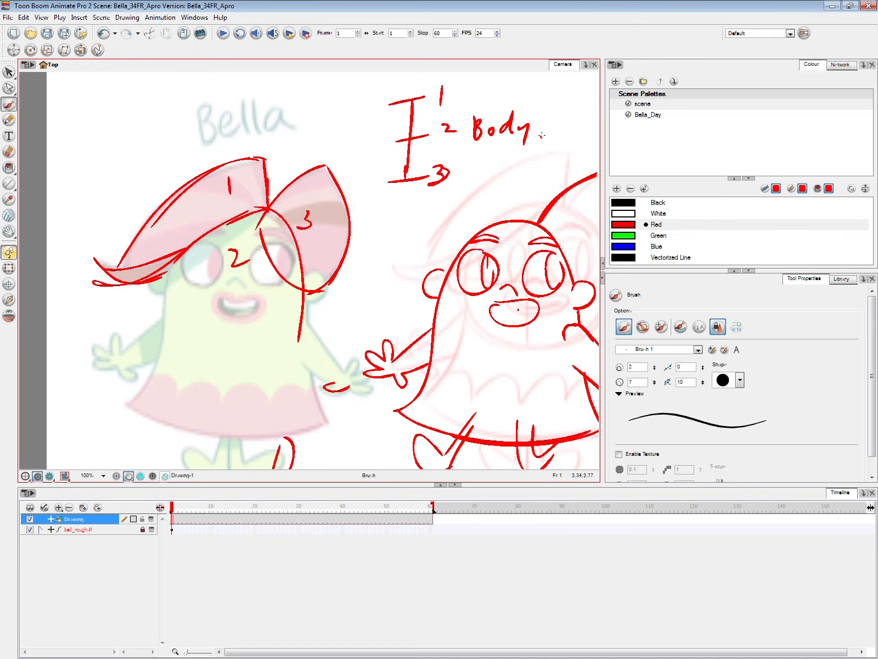
# Delete the moved body sketch along with the hair sketch, the leftover strokes and the layer-order notes.
pyautogui.hotkey('alt', 's')
pyautogui.press('2')
pyautogui.press('2')
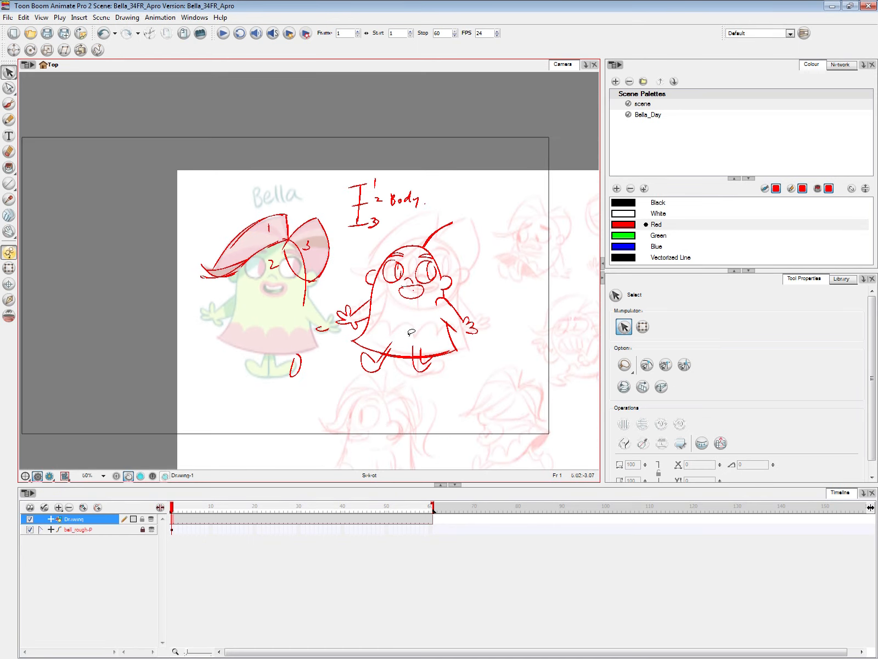
pyautogui.moveTo(464, 390)
pyautogui.mouseDown()
pyautogui.moveTo(313, 148)
pyautogui.moveTo(437, 439)
pyautogui.moveTo(460, 407)
pyautogui.moveTo(337, 203)
pyautogui.moveTo(523, 375)
pyautogui.moveTo(529, 298)
pyautogui.moveTo(449, 386)
pyautogui.mouseUp()
pyautogui.moveTo(537, 332)
pyautogui.mouseDown()
pyautogui.moveTo(526, 258)
pyautogui.moveTo(357, 351)
pyautogui.moveTo(161, 323)
pyautogui.moveTo(417, 404)
pyautogui.mouseUp()
pyautogui.press('Delete')
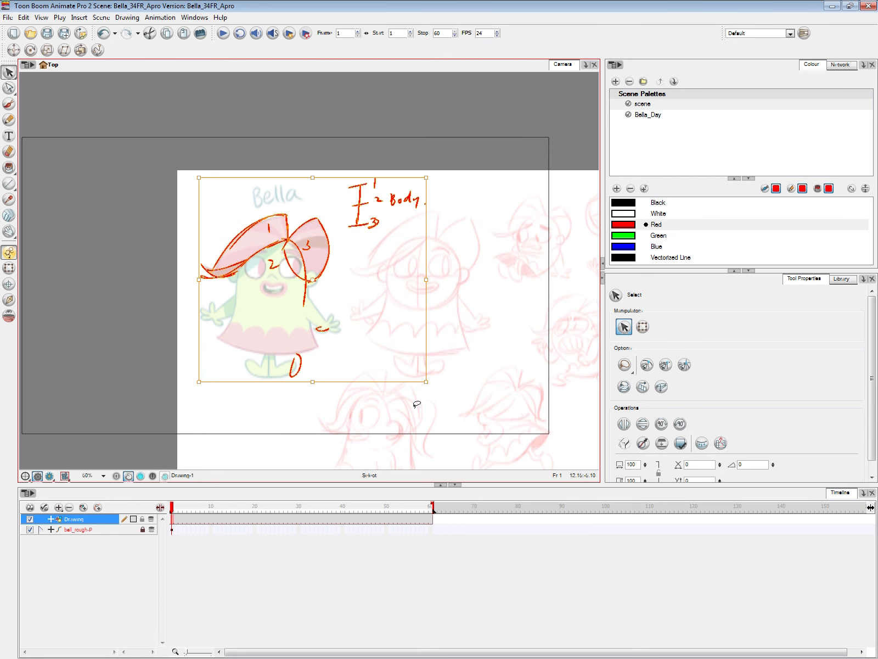
pyautogui.press('Delete')
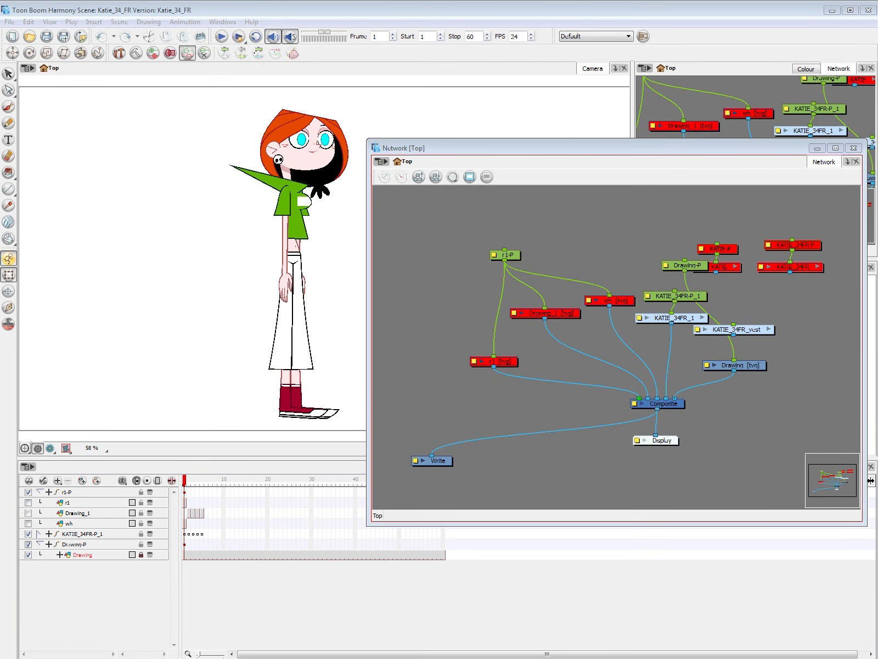
# In the Katie_34_FR scene in Toon Boom Harmony, put away the floating Network window and select Katie's front hair piece.
pyautogui.click(816, 149)
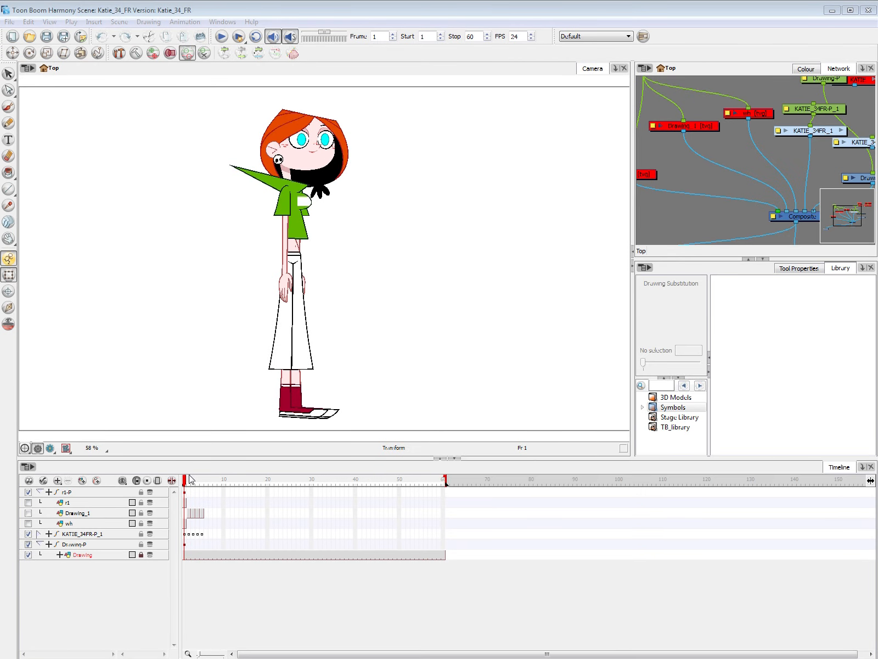
pyautogui.click(8, 73)
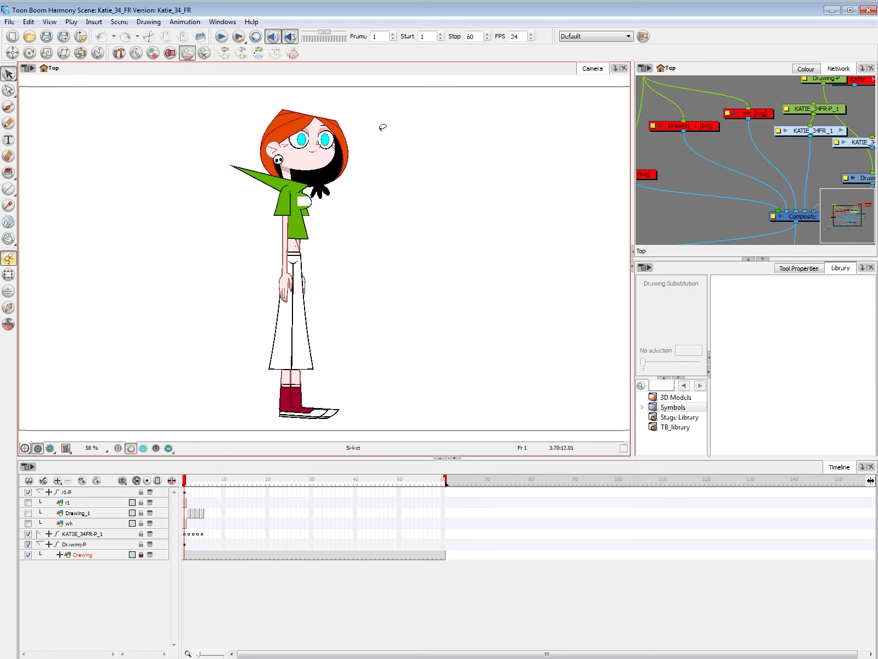
pyautogui.click(266, 154)
pyautogui.scroll(3, 369, 283)
pyautogui.moveTo(357, 211)
pyautogui.mouseDown()
pyautogui.moveTo(387, 345)
pyautogui.moveTo(362, 281)
pyautogui.mouseUp()
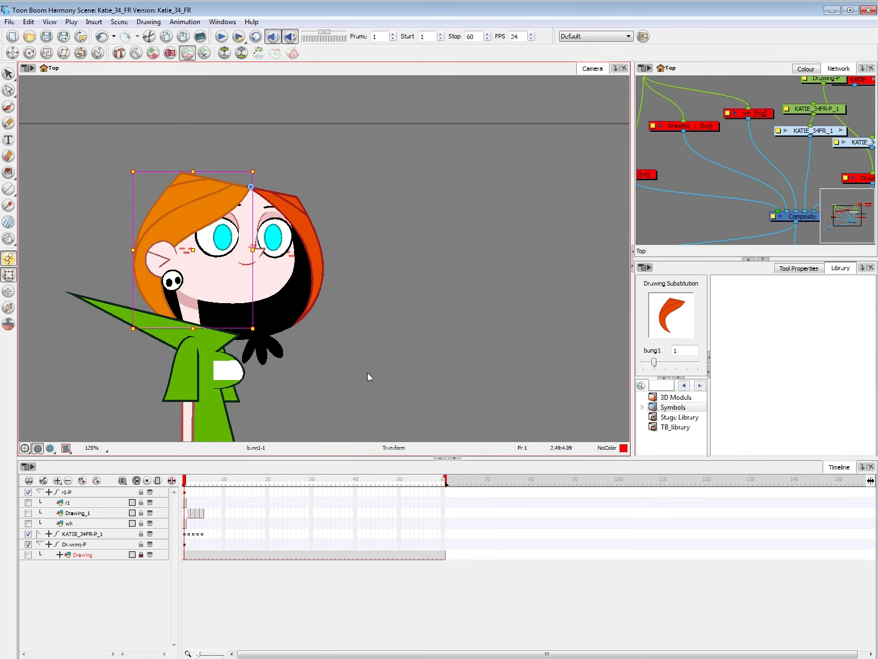
# Try swinging Katie's front leg forward from the hip without its foot, and undo the rotation.
pyautogui.press('1')
pyautogui.press('1')
pyautogui.moveTo(368, 371)
pyautogui.mouseDown()
pyautogui.moveTo(363, 349)
pyautogui.moveTo(333, 352)
pyautogui.moveTo(337, 322)
pyautogui.mouseUp()
pyautogui.click(367, 331)
pyautogui.click(254, 364)
pyautogui.click(301, 385)
pyautogui.click(246, 332)
pyautogui.moveTo(262, 396)
pyautogui.mouseDown()
pyautogui.moveTo(313, 367)
pyautogui.moveTo(319, 375)
pyautogui.moveTo(373, 344)
pyautogui.moveTo(402, 311)
pyautogui.mouseUp()
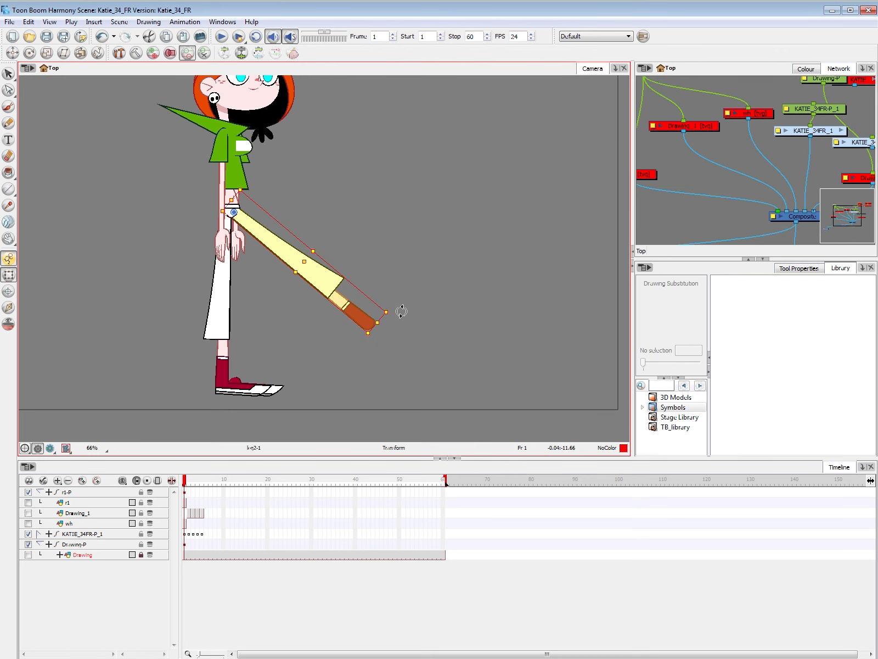
pyautogui.hotkey('ctrl', 'z')
# Select Katie's whole near arm starting from its hand and rotate it slightly backward from the shoulder.
pyautogui.click(221, 243)
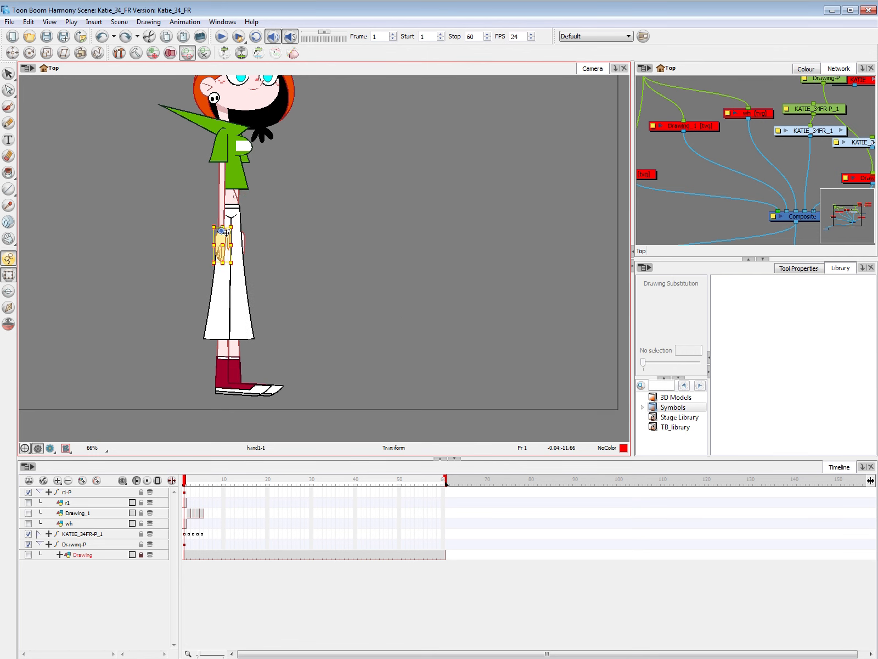
pyautogui.press('b')
pyautogui.moveTo(235, 268); pyautogui.dragTo(208, 269)
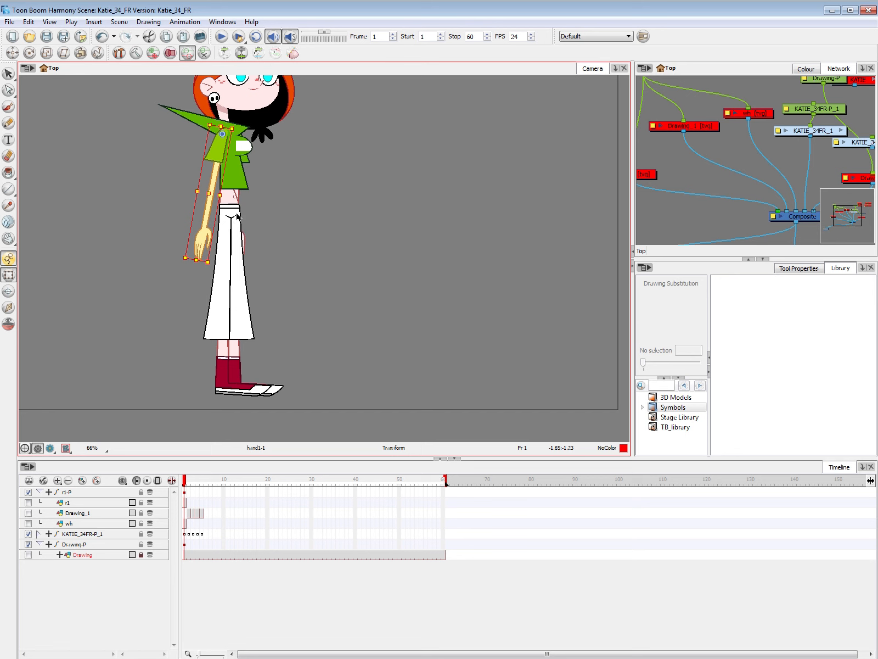
pyautogui.hotkey('ctrl', 'z')
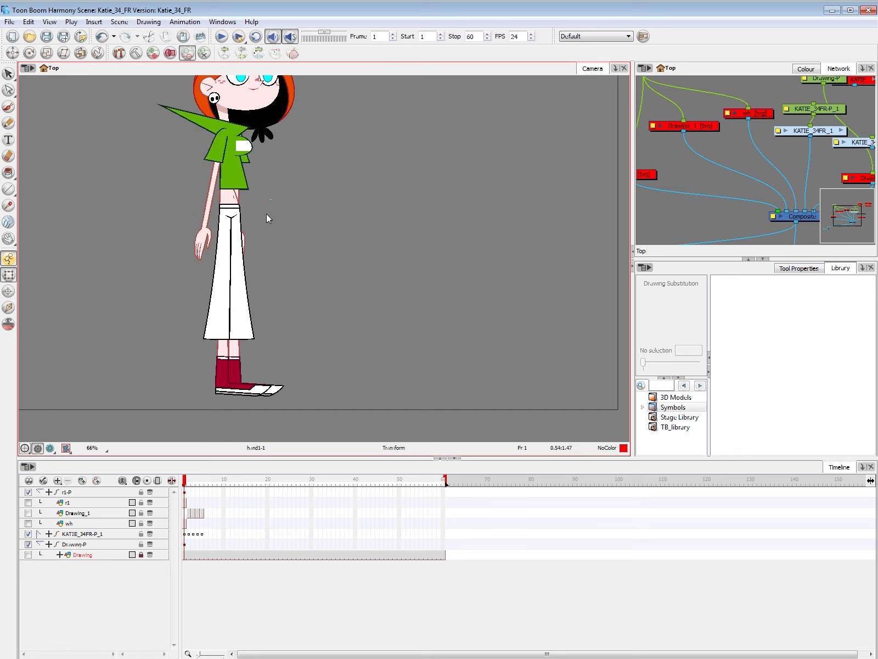
# Select Katie's front leg together with its foot and rotate both forward from the hip into a high kick.
pyautogui.press('2')
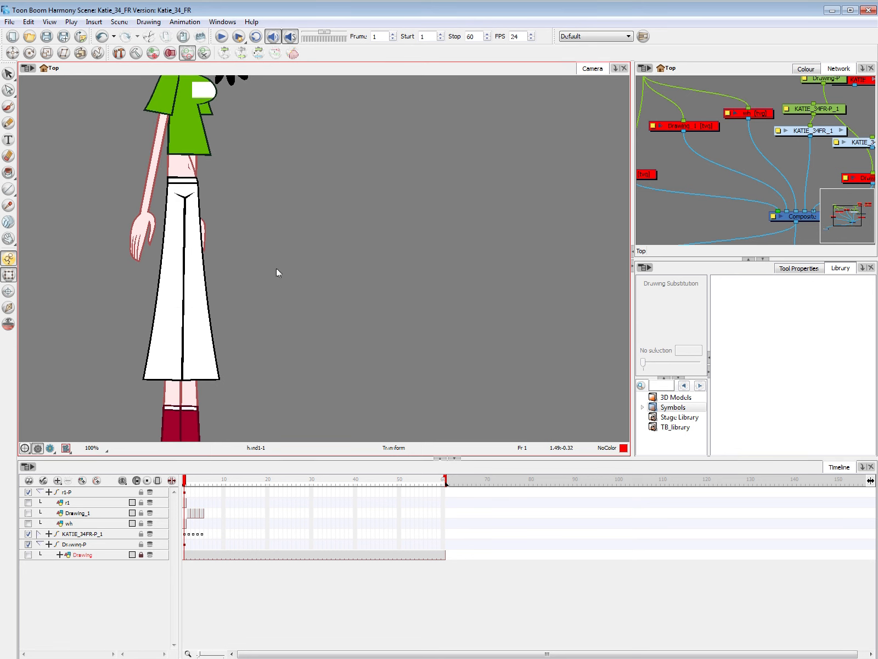
pyautogui.press('space')
pyautogui.moveTo(338, 340); pyautogui.dragTo(343, 335)
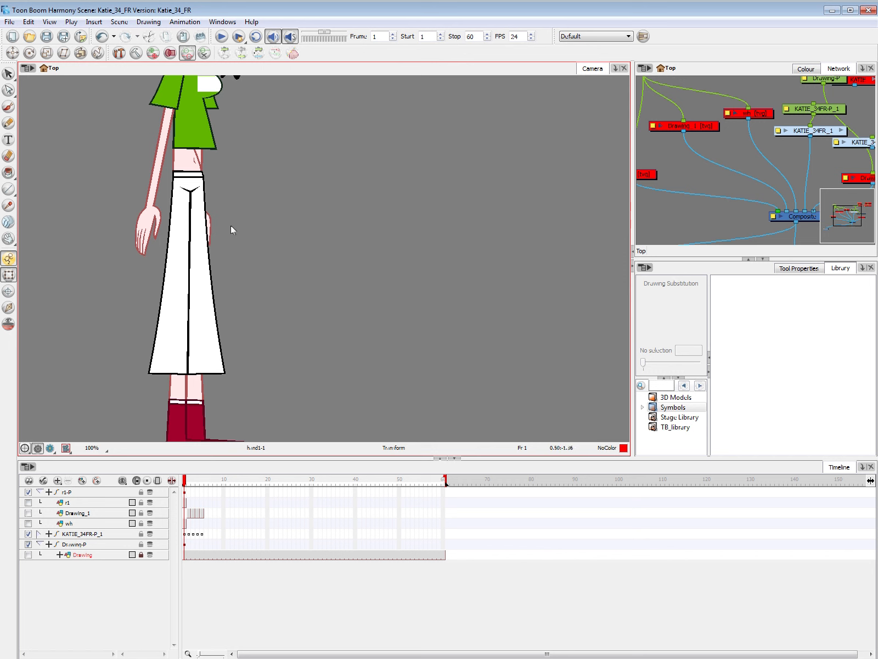
pyautogui.click(205, 265)
pyautogui.press('1')
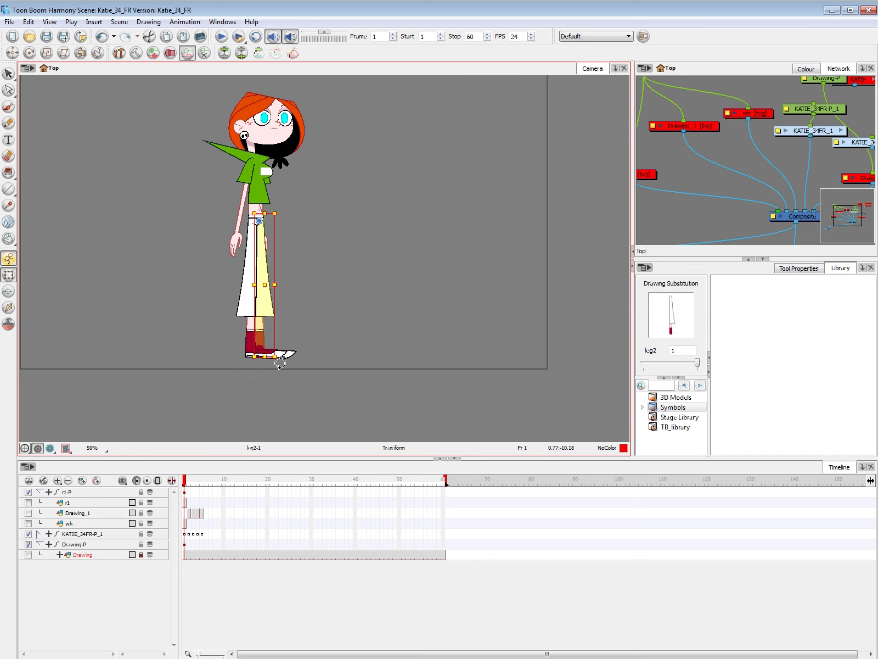
pyautogui.click(289, 364)
pyautogui.hotkey('ctrl', 'z')
pyautogui.keyDown('shift'); pyautogui.click(286, 354); pyautogui.keyUp('shift')
pyautogui.press('2')
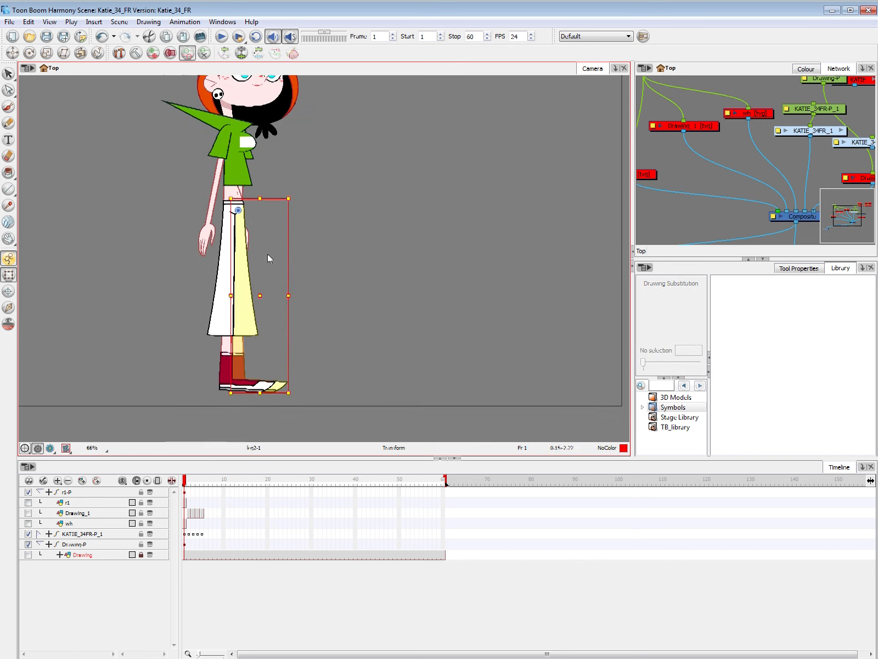
pyautogui.press('2')
pyautogui.moveTo(277, 170); pyautogui.dragTo(218, 99)
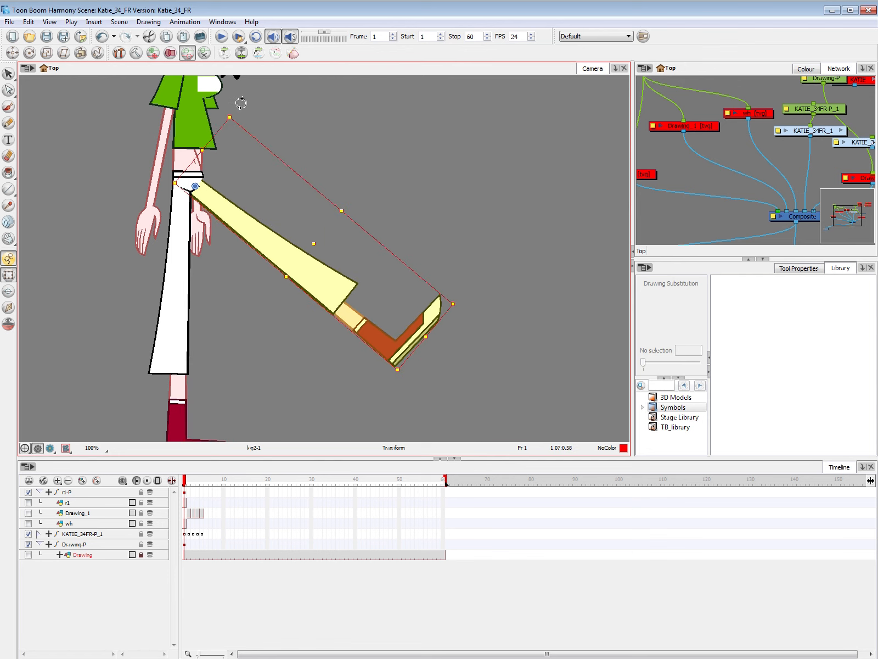
pyautogui.click(273, 176)
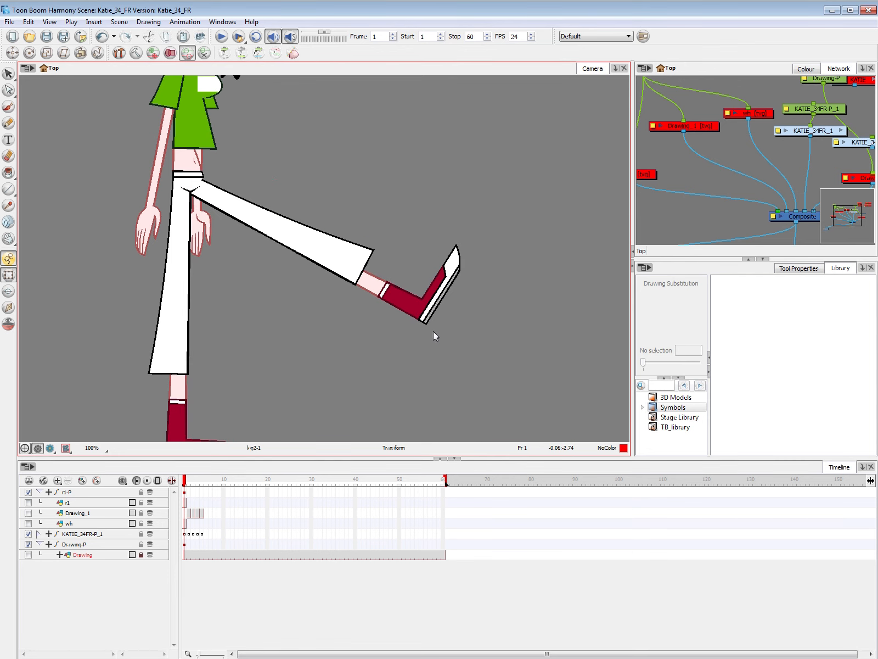
# Select the raised leg together with its foot and shift both slightly forward, away from the hip.
pyautogui.click(329, 250)
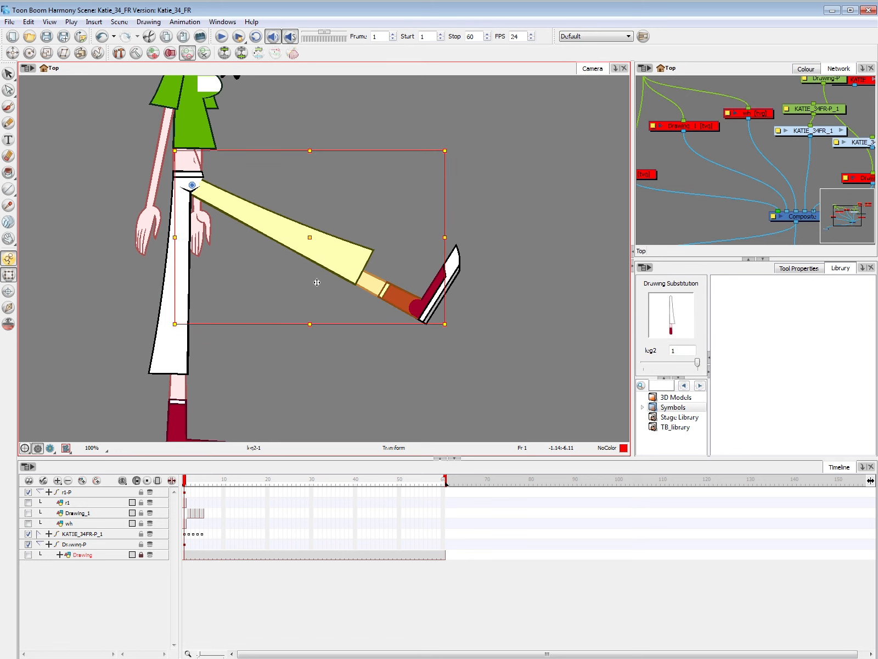
pyautogui.click(316, 302)
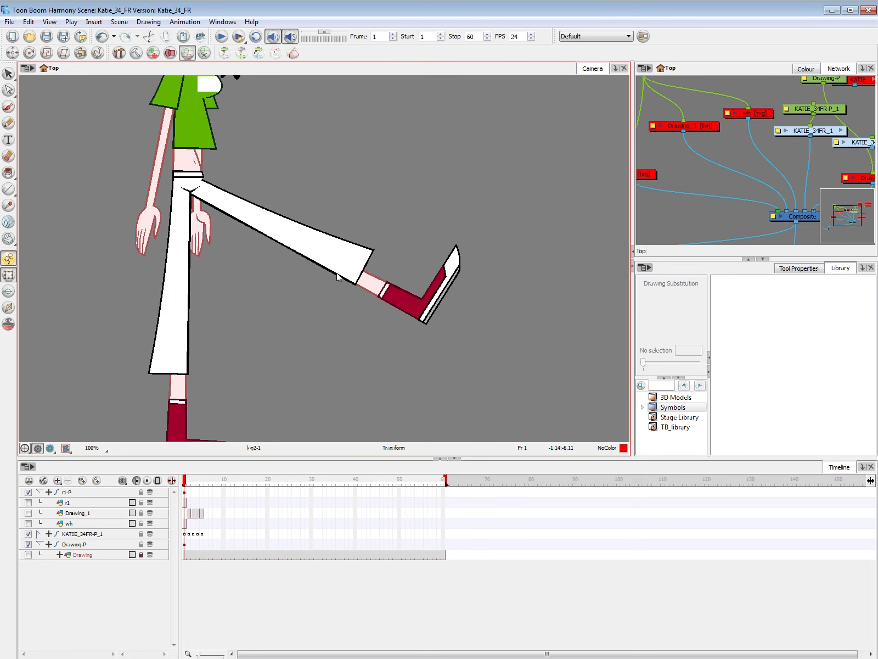
pyautogui.click(346, 261)
pyautogui.click(319, 287)
pyautogui.click(360, 252)
pyautogui.press('Escape')
pyautogui.click(360, 252)
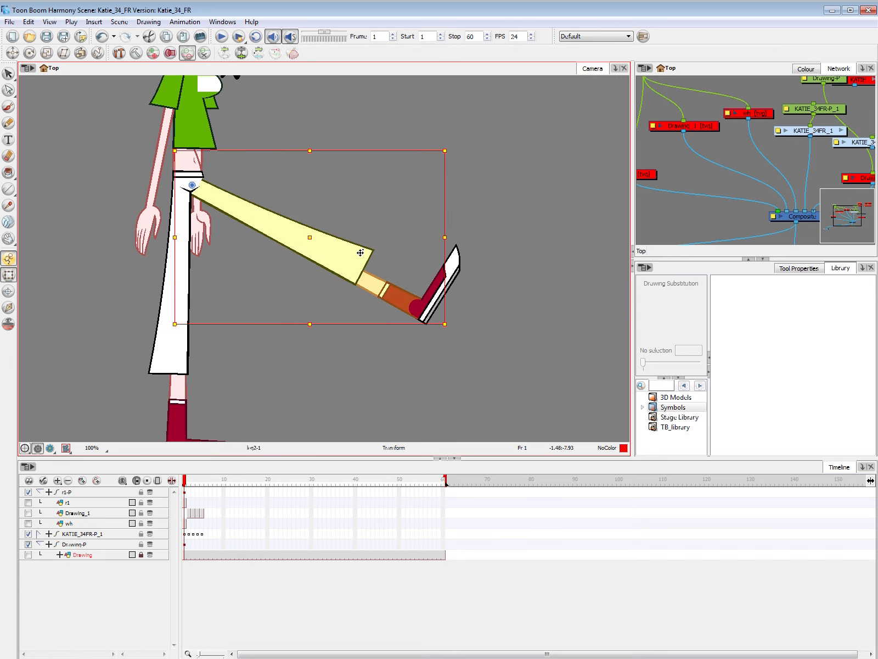
pyautogui.keyDown('shift'); pyautogui.click(435, 274); pyautogui.keyUp('shift')
pyautogui.moveTo(349, 259); pyautogui.dragTo(346, 259)
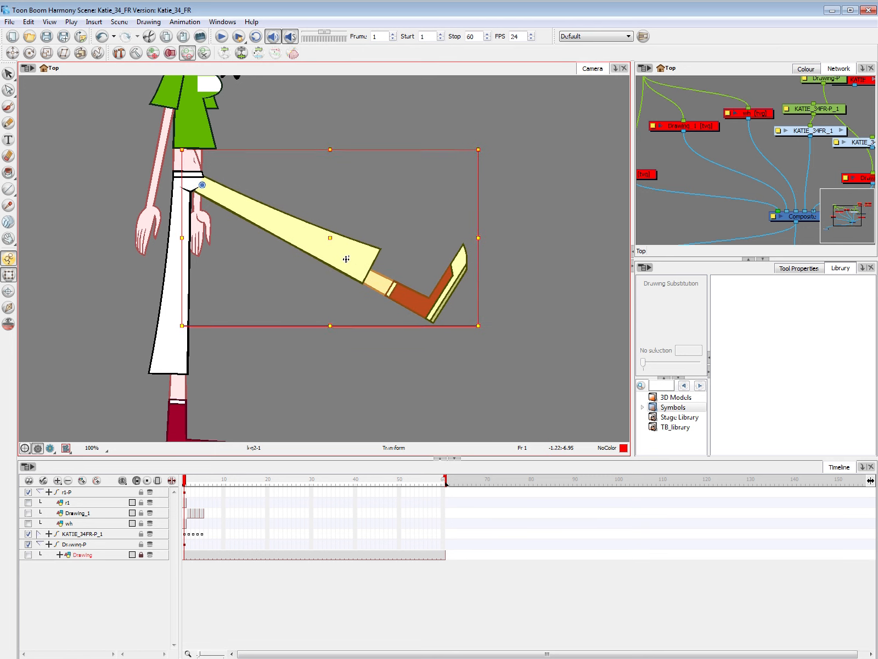
pyautogui.click(392, 230)
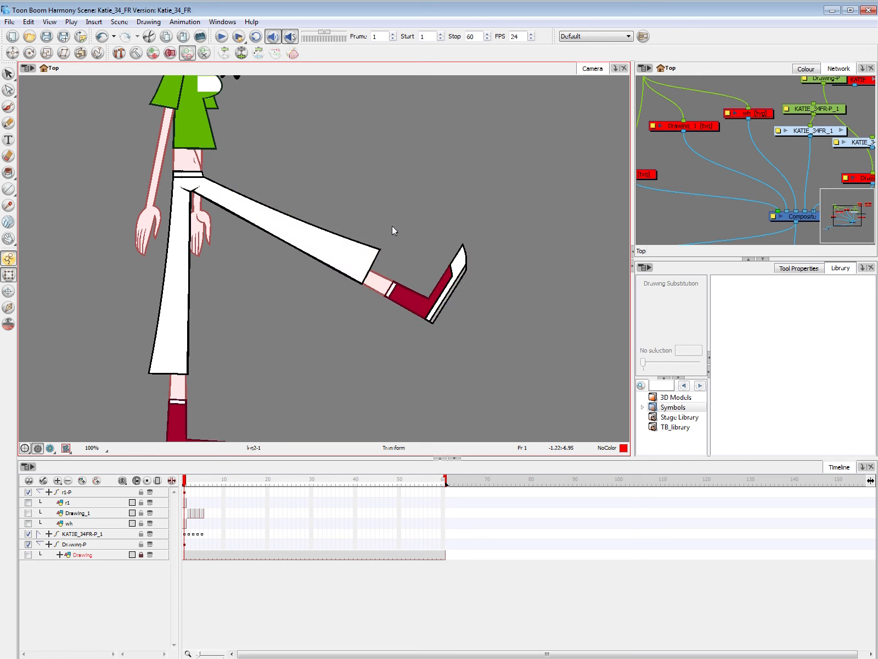
# Try moving the small crotch patch off Katie's trousers into the empty space in front of her, and undo it.
pyautogui.click(196, 190)
pyautogui.moveTo(246, 219); pyautogui.dragTo(279, 274)
pyautogui.press('2')
pyautogui.press('2')
pyautogui.moveTo(182, 235); pyautogui.dragTo(271, 200)
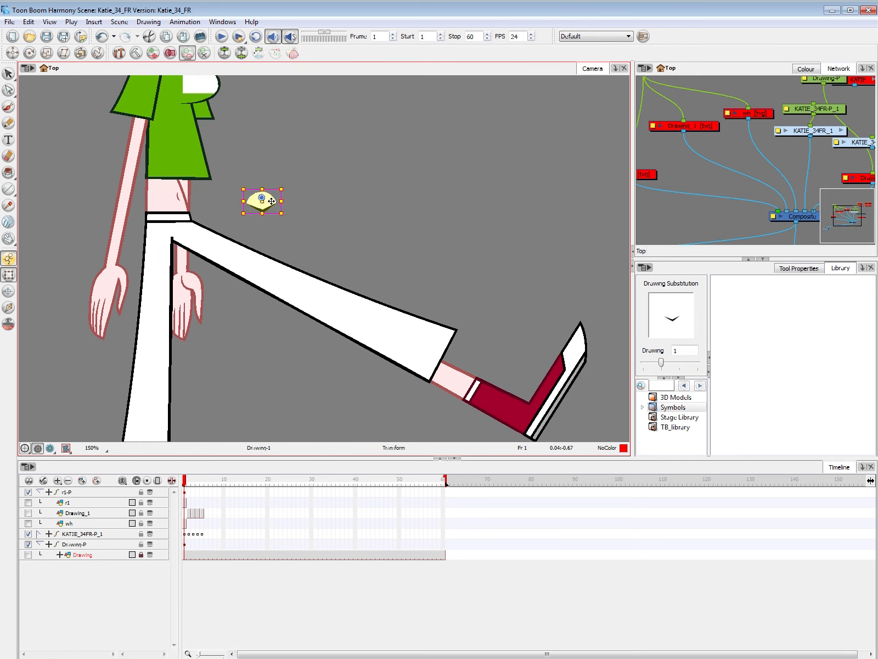
pyautogui.click(318, 204)
pyautogui.hotkey('ctrl', 'z')
# Move the crotch patch off the trousers to the empty area just above the raised leg and deselect it.
pyautogui.click(180, 237)
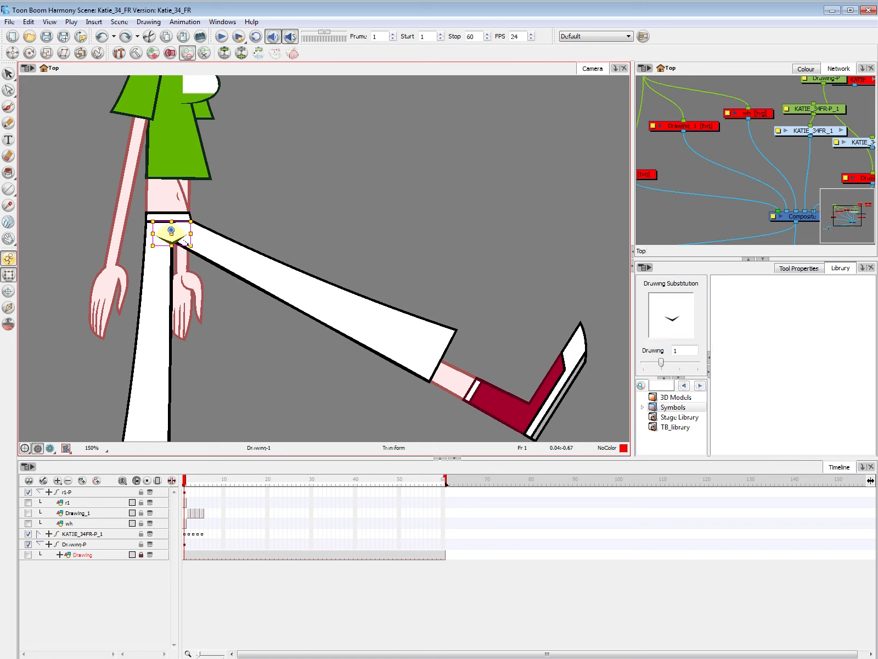
pyautogui.moveTo(186, 241); pyautogui.dragTo(270, 222)
pyautogui.click(298, 256)
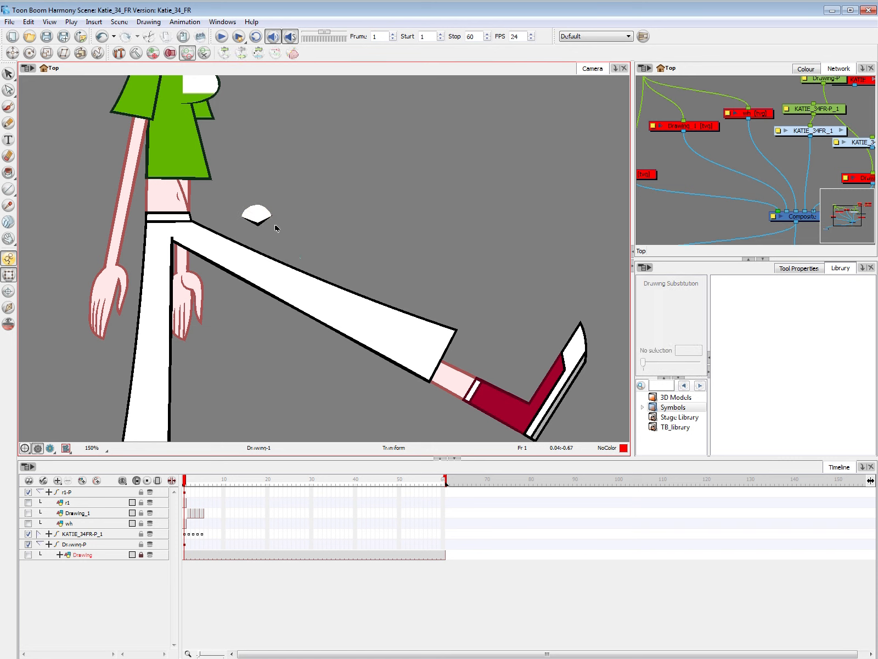
# Undo the crotch patch's move, try moving the hip band off the trousers, and undo that too before deselecting.
pyautogui.hotkey('ctrl', 'z')
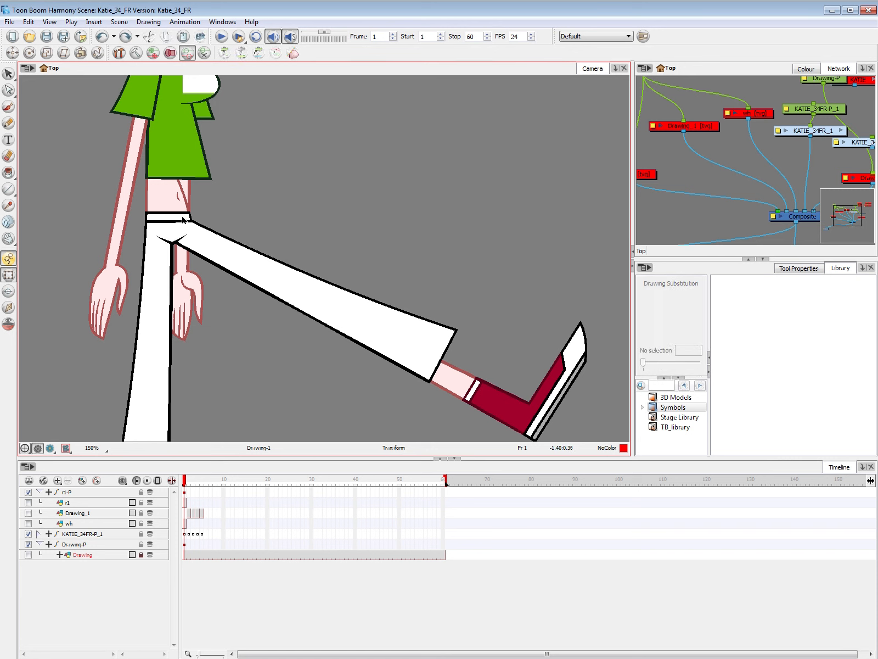
pyautogui.click(187, 222)
pyautogui.moveTo(187, 221); pyautogui.dragTo(309, 211)
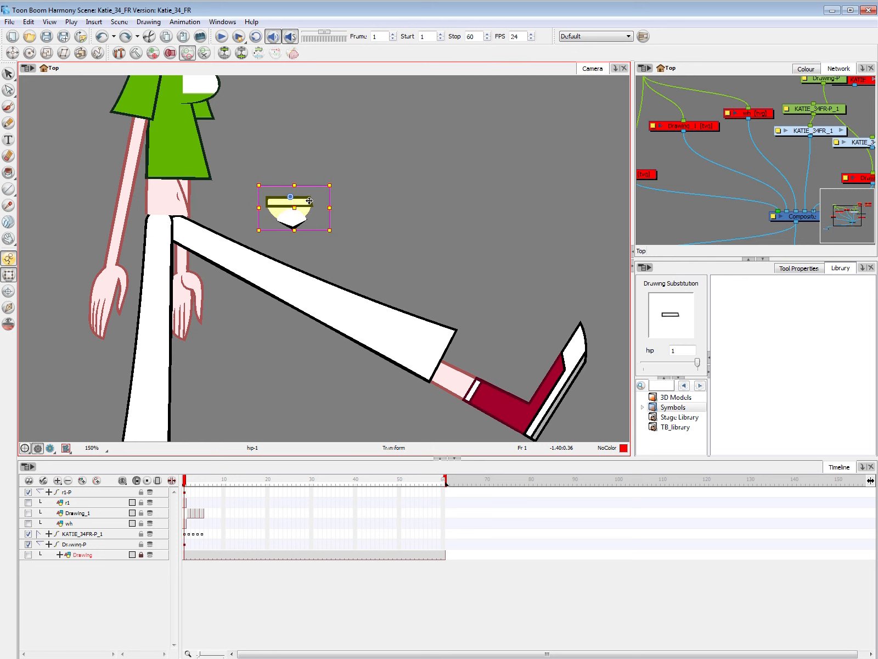
pyautogui.hotkey('ctrl', 'z')
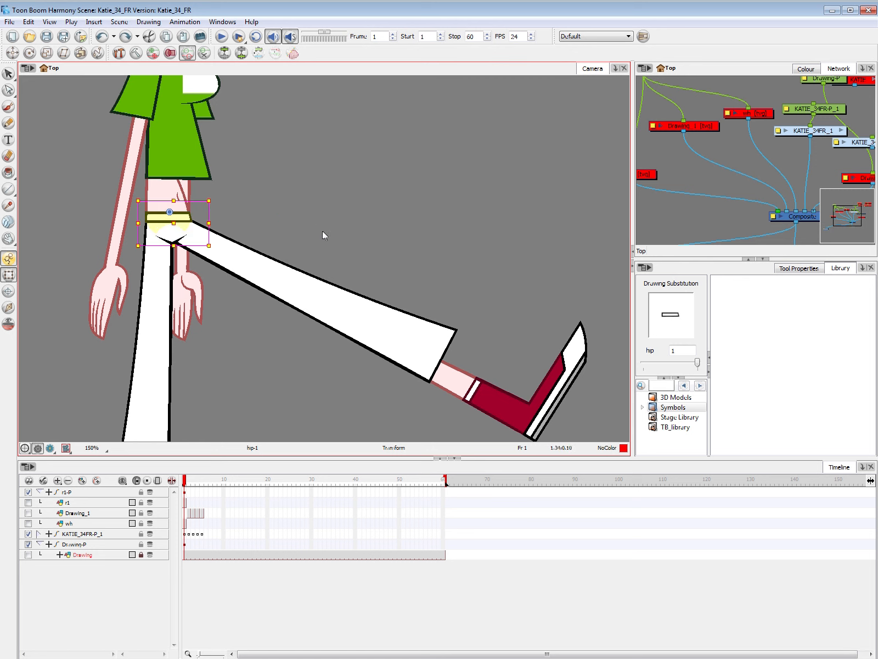
pyautogui.click(323, 230)
# Try rotating the foot of the raised leg slightly back at the ankle, and undo the rotation.
pyautogui.press('1')
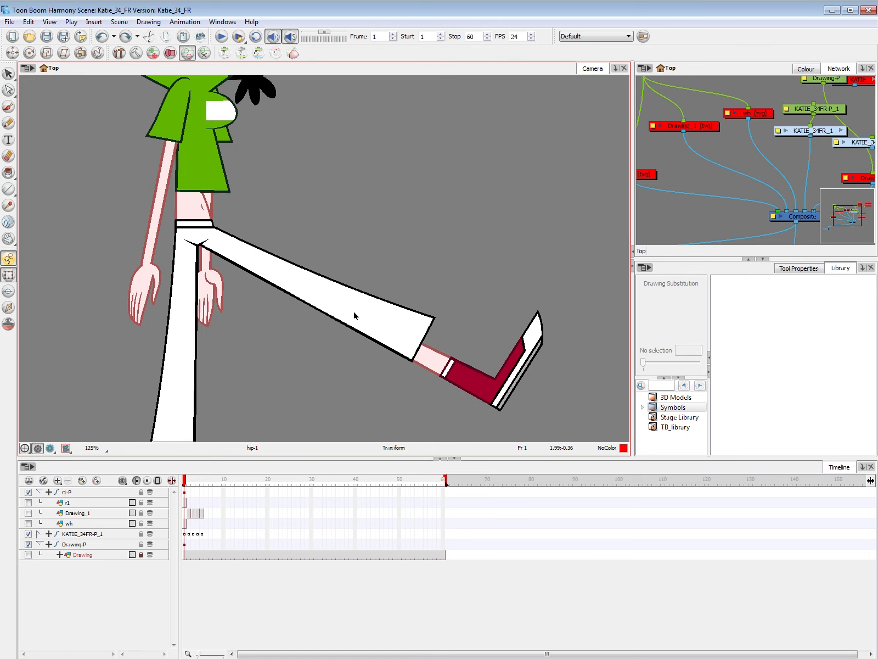
pyautogui.press('1')
pyautogui.moveTo(438, 393); pyautogui.dragTo(416, 361)
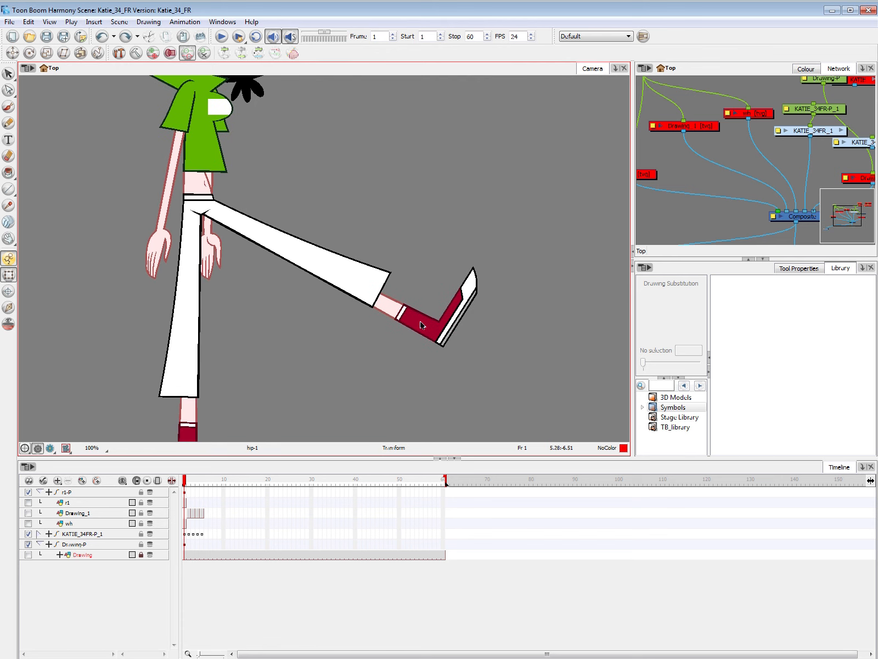
pyautogui.click(422, 325)
pyautogui.click(471, 285)
pyautogui.moveTo(492, 263)
pyautogui.mouseDown()
pyautogui.moveTo(502, 308)
pyautogui.moveTo(508, 298)
pyautogui.moveTo(412, 212)
pyautogui.moveTo(455, 251)
pyautogui.moveTo(486, 261)
pyautogui.moveTo(514, 336)
pyautogui.moveTo(506, 275)
pyautogui.moveTo(486, 246)
pyautogui.moveTo(494, 237)
pyautogui.moveTo(508, 306)
pyautogui.moveTo(482, 255)
pyautogui.mouseUp()
pyautogui.click(407, 313)
pyautogui.click(465, 286)
pyautogui.click(510, 264)
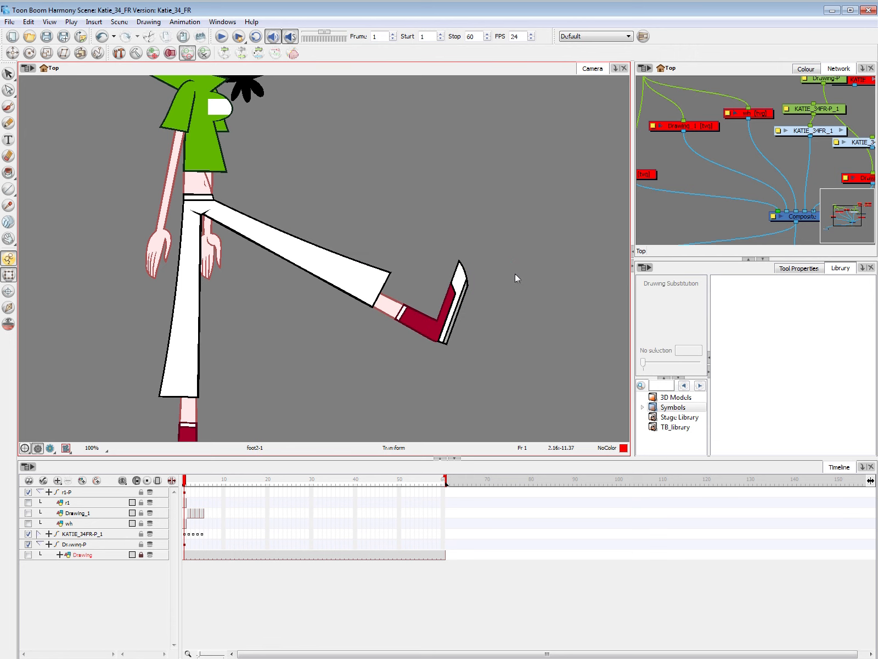
pyautogui.hotkey('ctrl', 'z')
# Try slightly enlarging the dark under-hair piece and shifting the front bang, undoing both changes.
pyautogui.moveTo(422, 229); pyautogui.dragTo(433, 386)
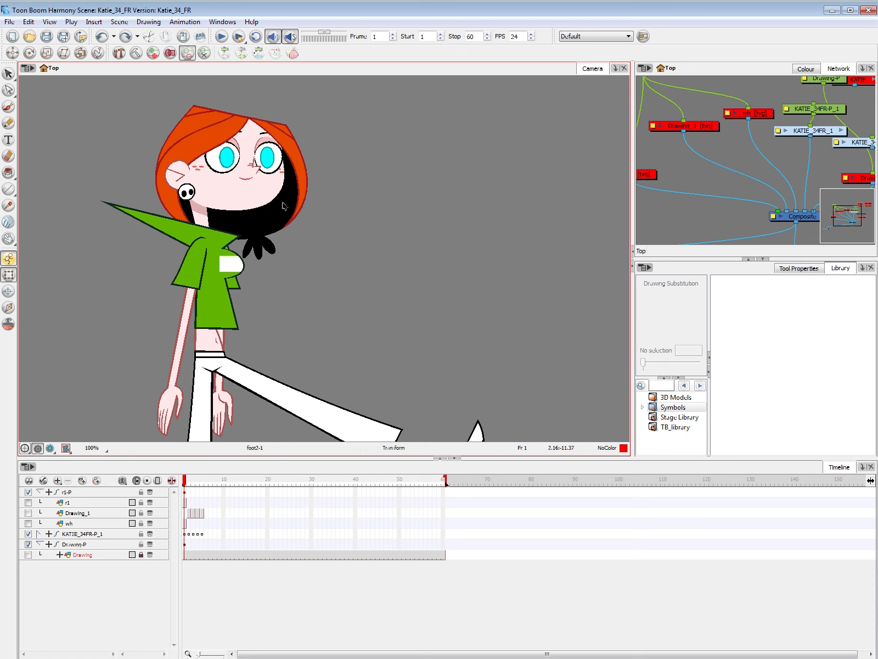
pyautogui.click(283, 206)
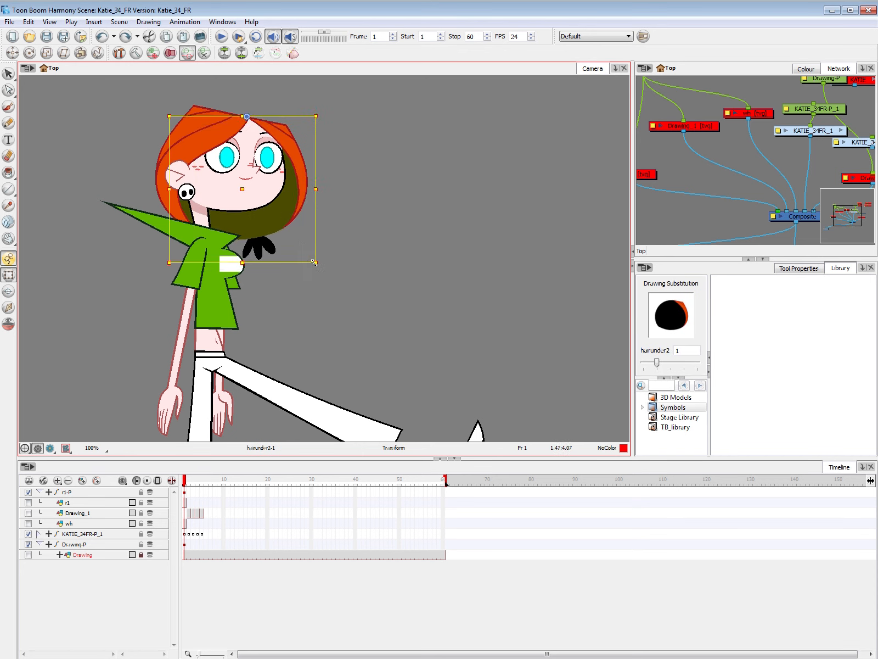
pyautogui.moveTo(316, 263); pyautogui.dragTo(320, 266)
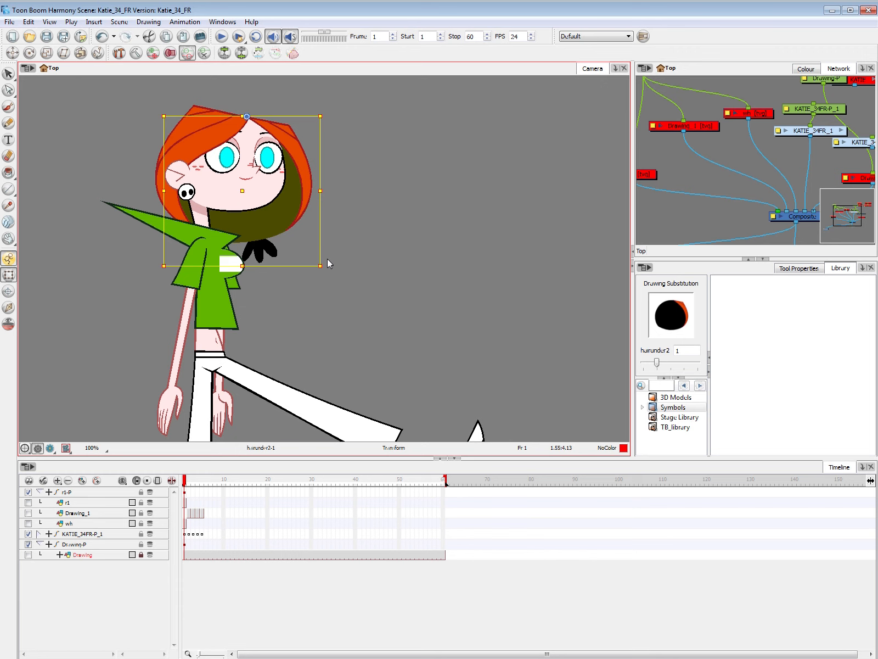
pyautogui.hotkey('ctrl', 'z')
pyautogui.moveTo(218, 134)
pyautogui.mouseDown()
pyautogui.moveTo(211, 155)
pyautogui.moveTo(199, 129)
pyautogui.moveTo(211, 131)
pyautogui.mouseUp()
pyautogui.hotkey('ctrl', 'z')
# Select Katie's front orange bang and shift it slightly up and back on her head.
pyautogui.click(229, 214)
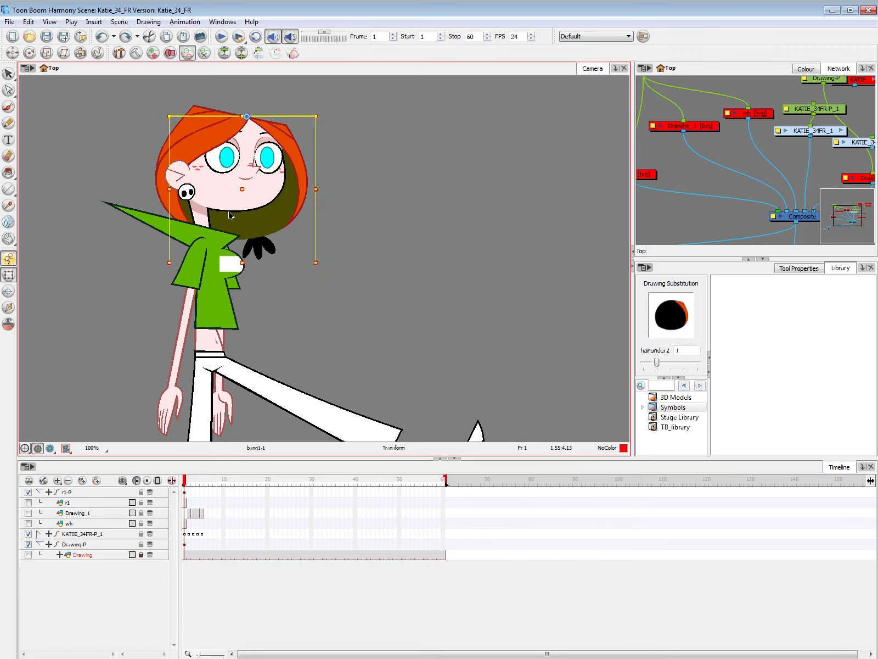
pyautogui.press('space')
pyautogui.moveTo(358, 193); pyautogui.dragTo(358, 242)
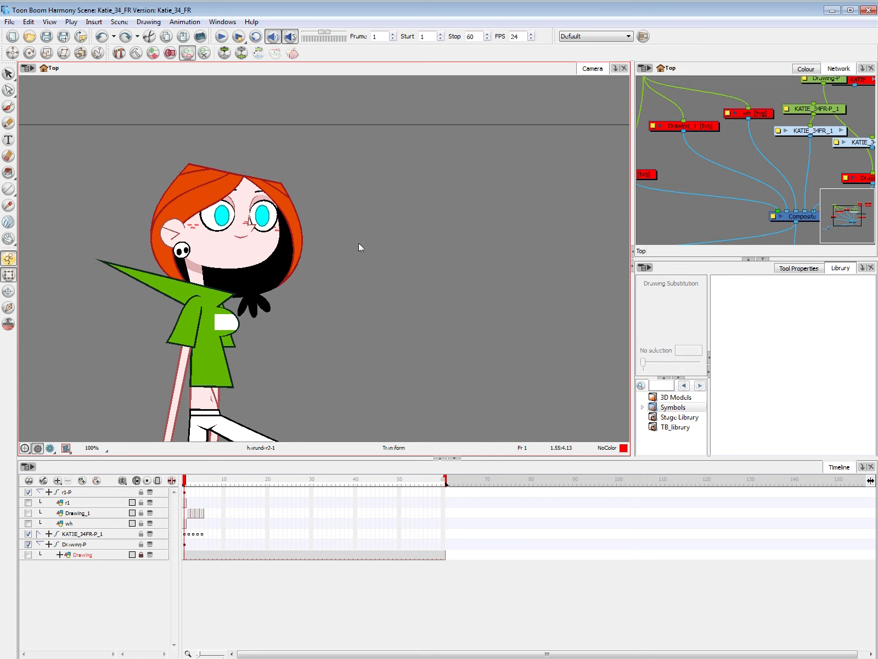
pyautogui.click(217, 202)
pyautogui.moveTo(218, 202); pyautogui.dragTo(204, 195)
pyautogui.moveTo(208, 190); pyautogui.dragTo(208, 195)
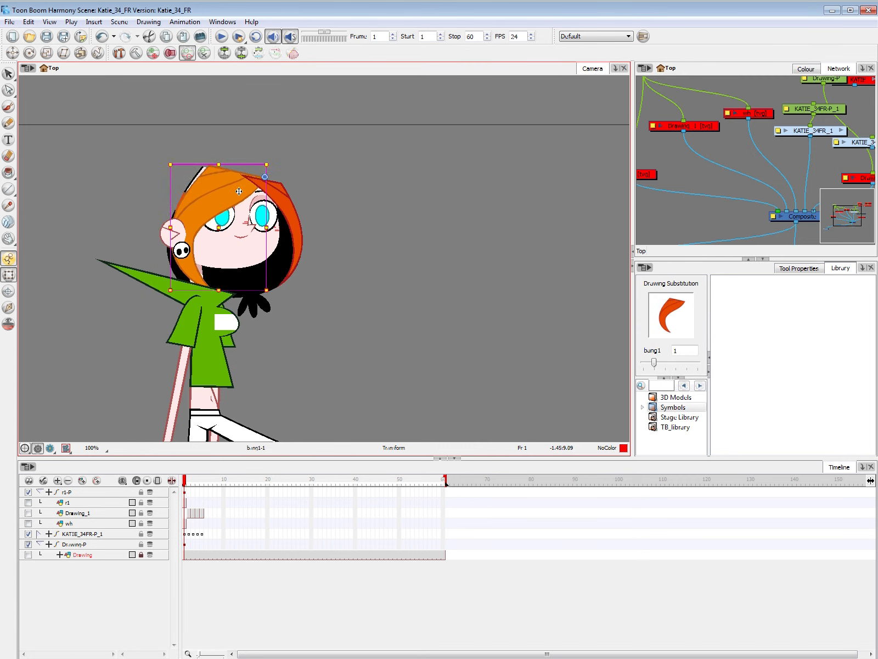
# Try moving the ear together with its skull earring slightly up toward the face, and undo it.
pyautogui.click(172, 232)
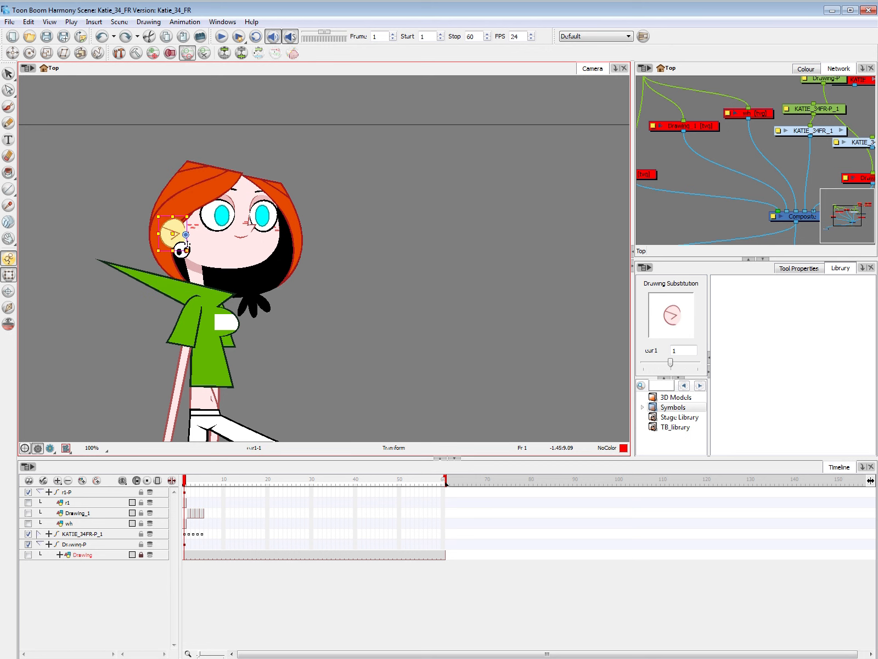
pyautogui.click(182, 248)
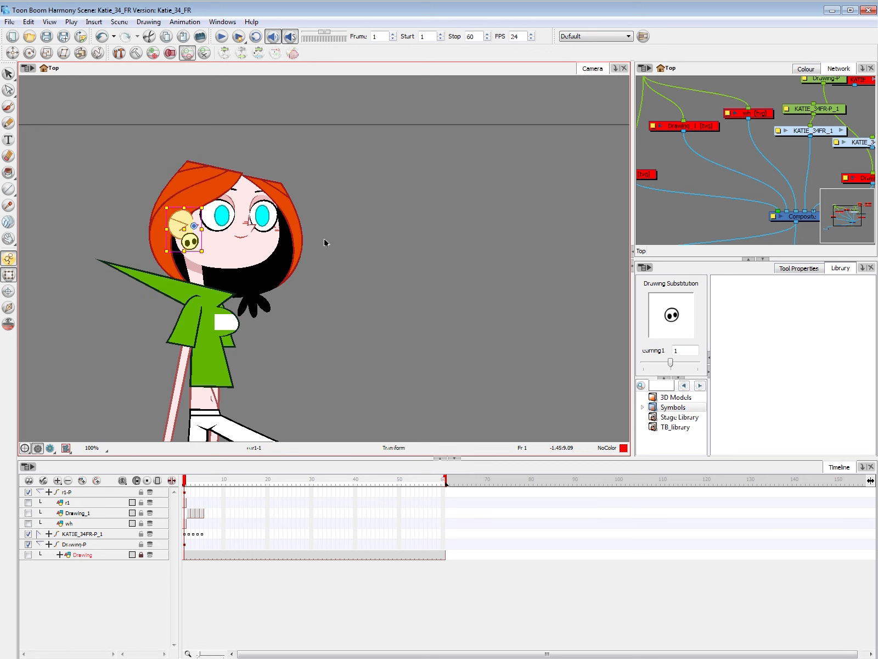
pyautogui.click(323, 266)
# Try moving the under-hair with its attached side bang and ponytail off the head, and undo it.
pyautogui.click(304, 268)
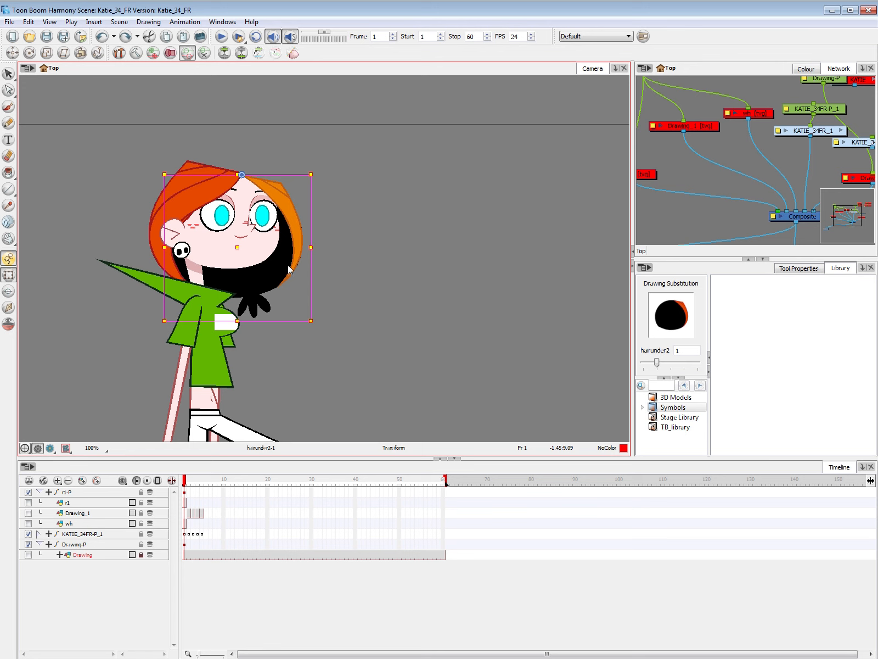
pyautogui.moveTo(295, 260)
pyautogui.mouseDown()
pyautogui.moveTo(336, 280)
pyautogui.moveTo(412, 267)
pyautogui.mouseUp()
pyautogui.hotkey('ctrl', 'z')
pyautogui.moveTo(295, 265); pyautogui.dragTo(435, 263)
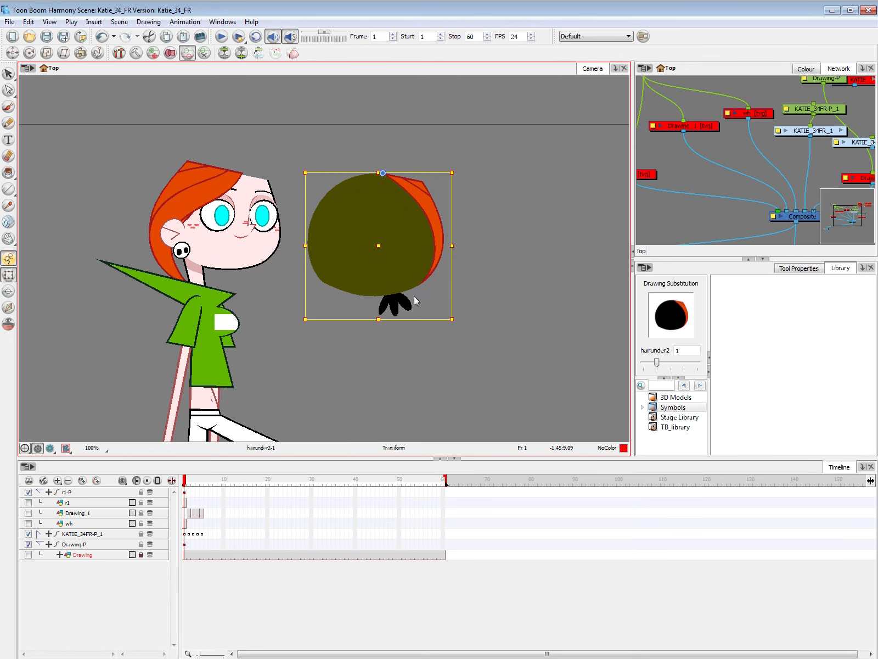
pyautogui.hotkey('ctrl', 'z')
# Move the under-hair, side bang and ponytail together into the empty space in front of Katie's face.
pyautogui.click(265, 304)
pyautogui.click(286, 263)
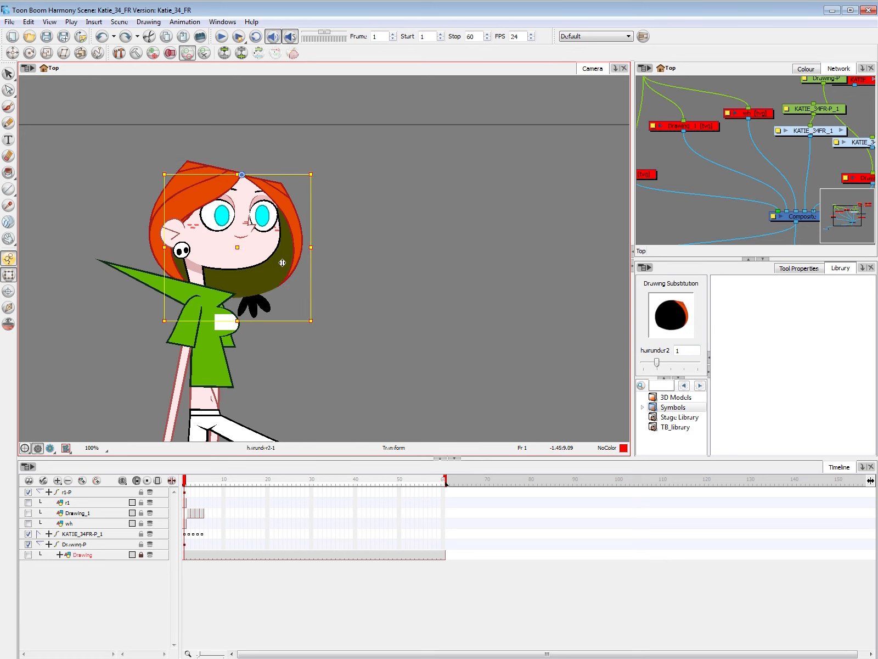
pyautogui.moveTo(282, 263); pyautogui.dragTo(399, 268)
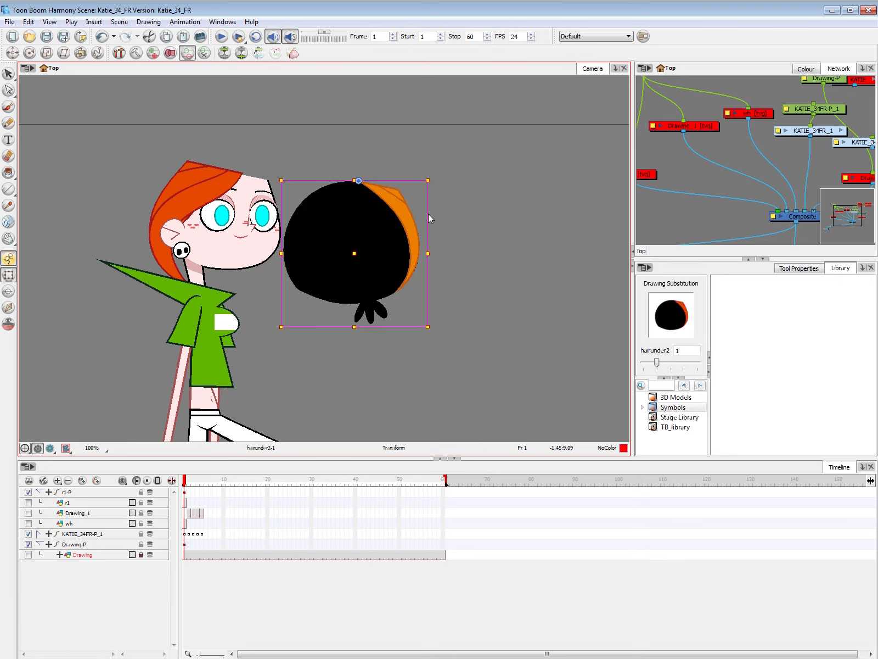
pyautogui.moveTo(428, 328); pyautogui.dragTo(415, 345)
pyautogui.hotkey('ctrl', 'z')
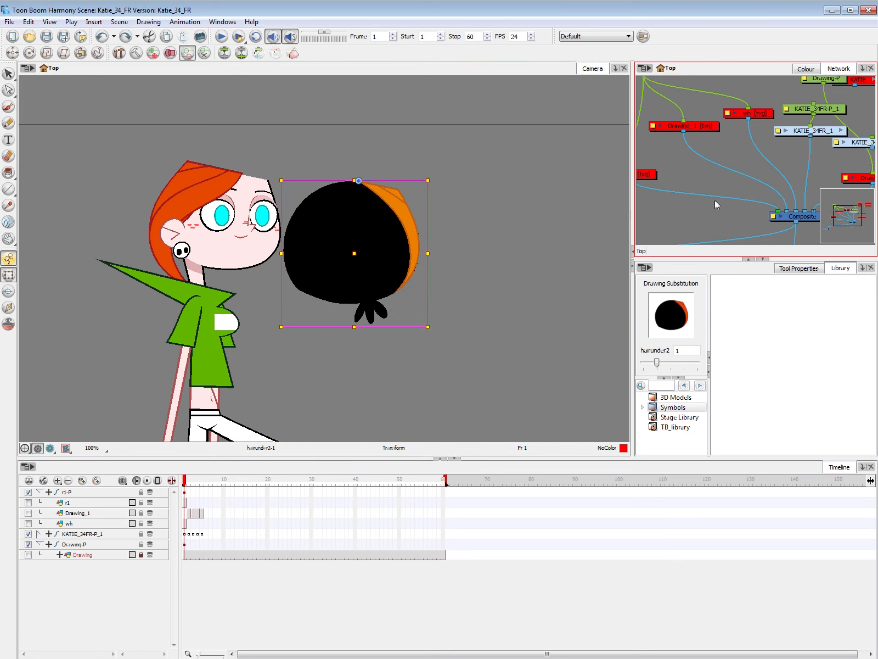
# Locate the bang2 drawing inside the head group and show its node network in a separate, larger window.
pyautogui.press('o')
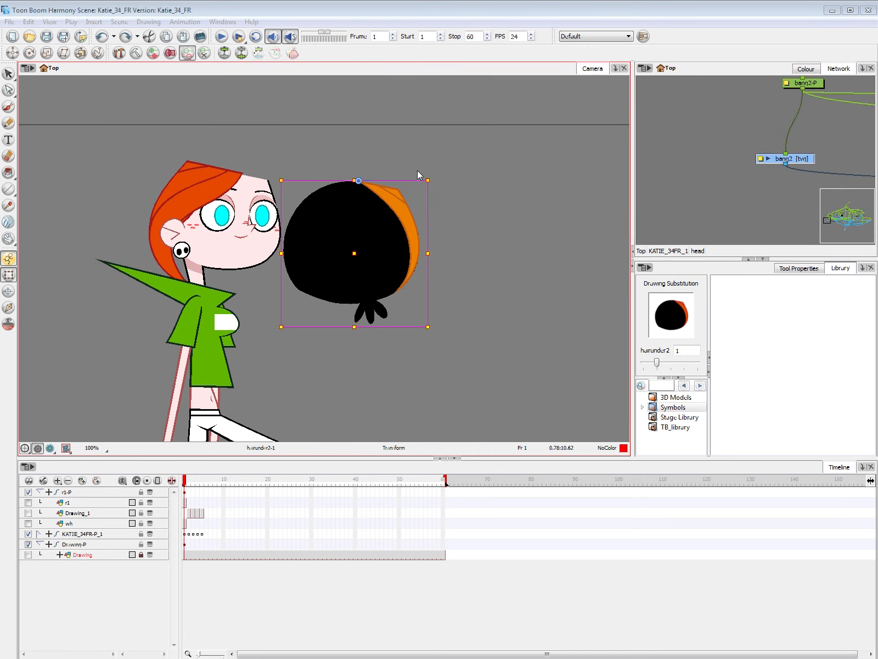
pyautogui.hotkey('alt', 'Tab')
pyautogui.press('o')
pyautogui.moveTo(688, 410); pyautogui.dragTo(523, 447)
pyautogui.scroll(-1, 523, 448)
pyautogui.moveTo(503, 393); pyautogui.dragTo(495, 389)
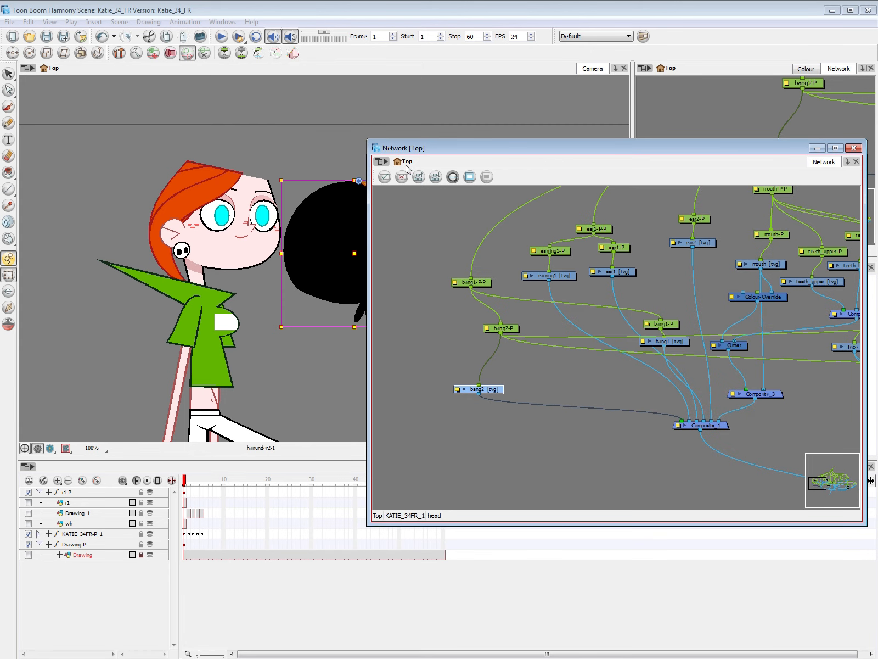
pyautogui.click(365, 133)
pyautogui.hotkey('alt', 'Tab')
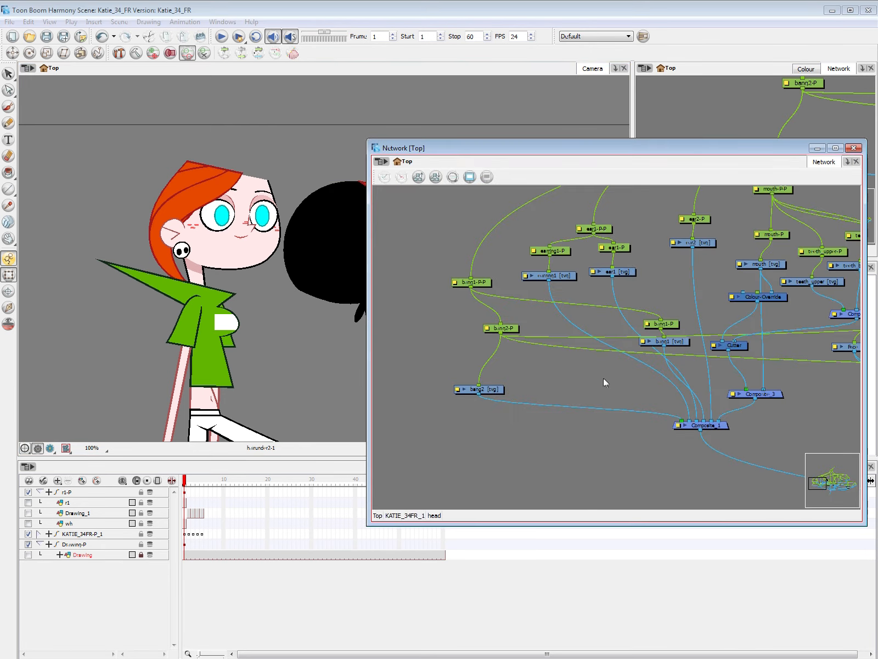
# Move the bang2 drawing node lower beneath its peg and resize the network window to uncover the separated hair.
pyautogui.moveTo(483, 389); pyautogui.dragTo(497, 417)
pyautogui.moveTo(366, 139); pyautogui.dragTo(476, 90)
pyautogui.scroll(-3, 675, 396)
pyautogui.scroll(-1, 678, 453)
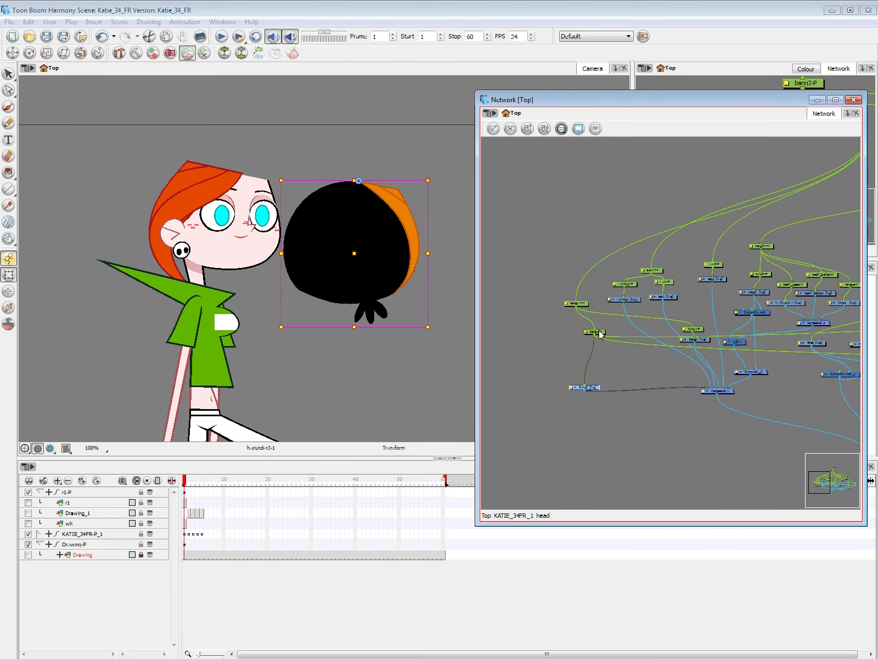
# Move the hairunder2 drawing, the tail nodes and their composite from the network's far side to beside the bang2 nodes.
pyautogui.moveTo(599, 333)
pyautogui.mouseDown()
pyautogui.moveTo(570, 335)
pyautogui.moveTo(604, 328)
pyautogui.mouseUp()
pyautogui.scroll(-1, 763, 377)
pyautogui.scroll(-4, 776, 369)
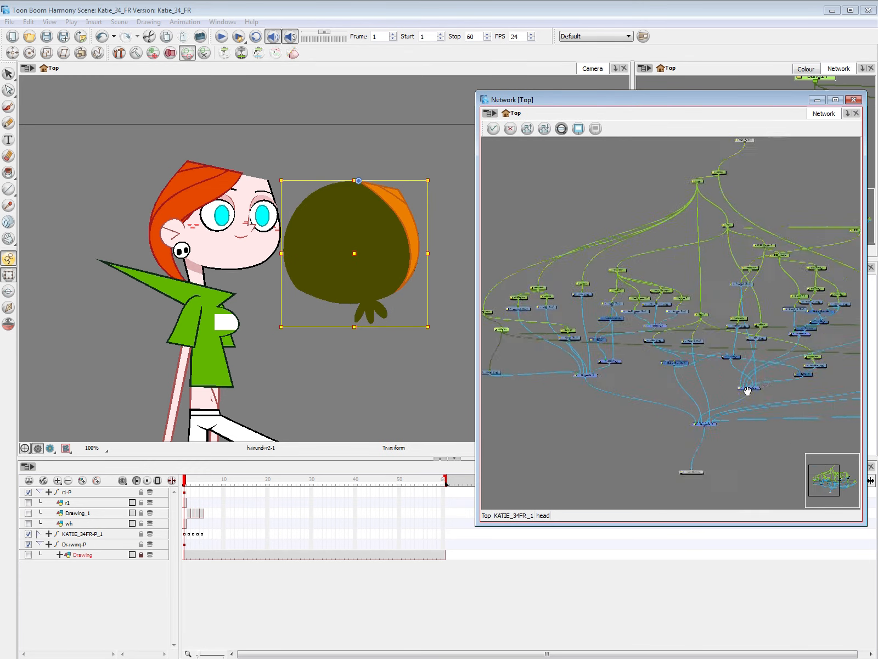
pyautogui.moveTo(771, 418); pyautogui.dragTo(738, 413)
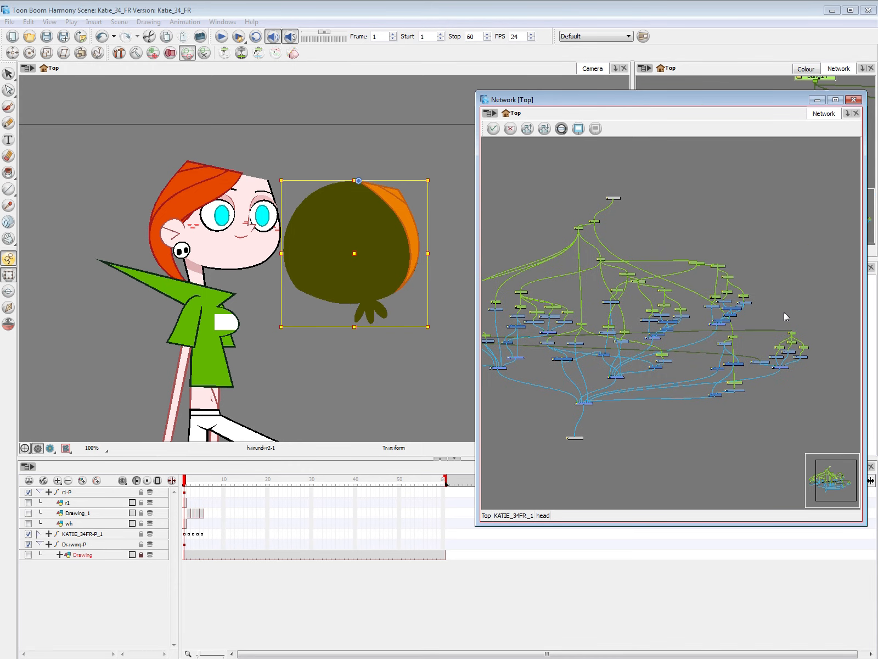
pyautogui.moveTo(786, 318); pyautogui.dragTo(820, 383)
pyautogui.moveTo(753, 324); pyautogui.dragTo(812, 379)
pyautogui.moveTo(767, 417); pyautogui.dragTo(813, 418)
pyautogui.moveTo(848, 375); pyautogui.dragTo(562, 420)
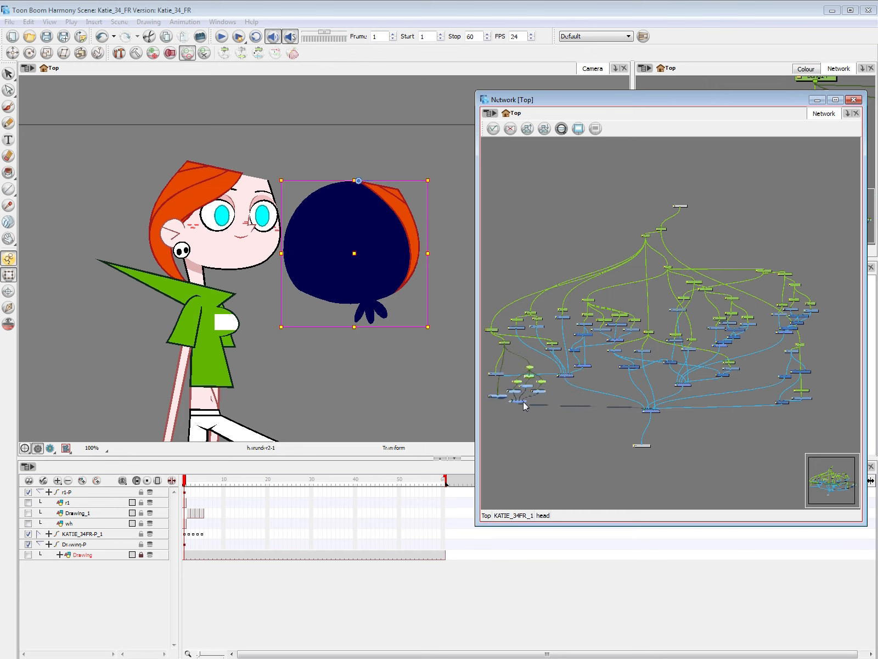
# Spread the bang2 and hairunder2 drawing nodes neatly beneath the bang2-P peg, beside the tail's peg.
pyautogui.scroll(5, 601, 428)
pyautogui.scroll(5, 680, 440)
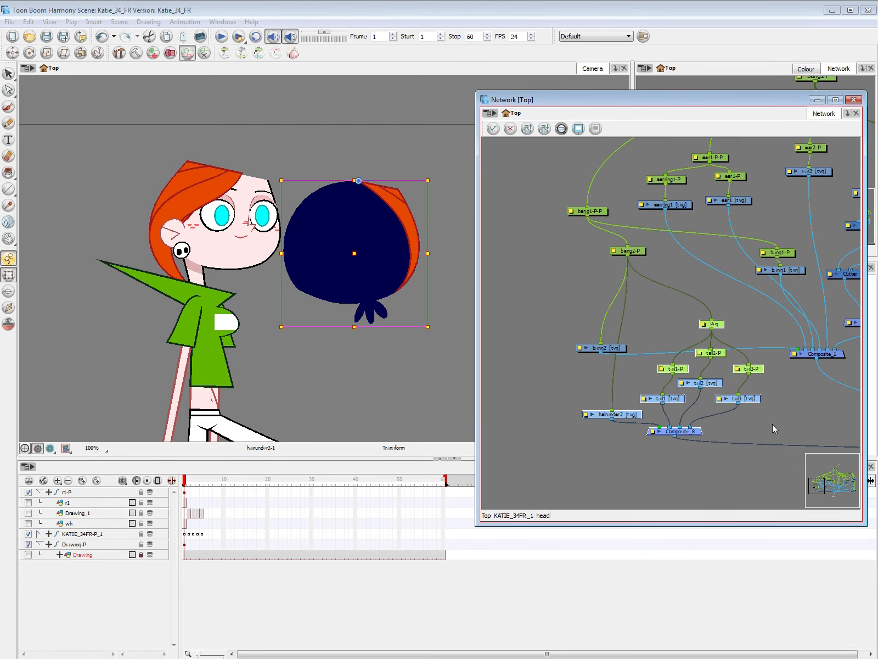
pyautogui.moveTo(619, 348); pyautogui.dragTo(580, 315)
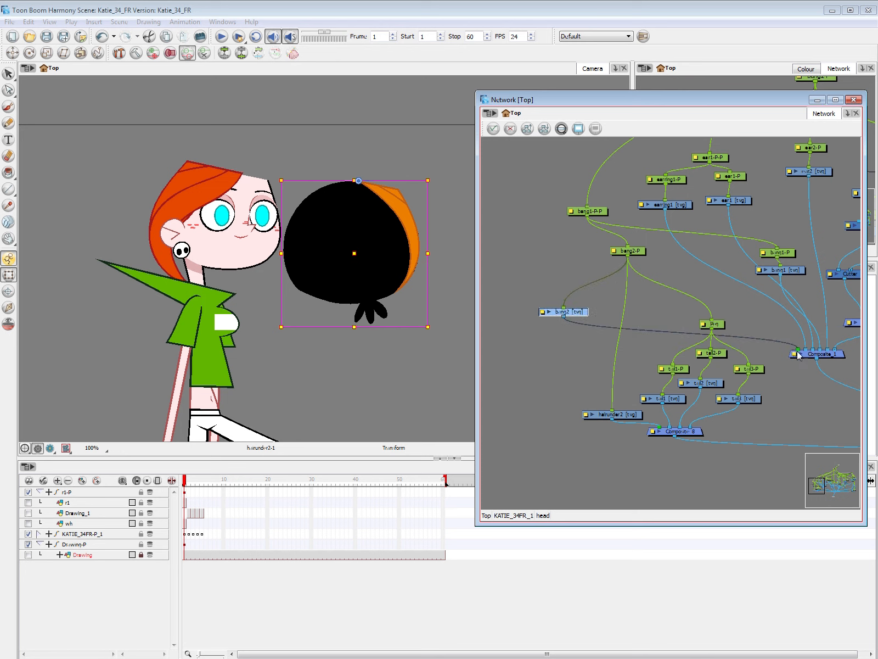
pyautogui.click(640, 254)
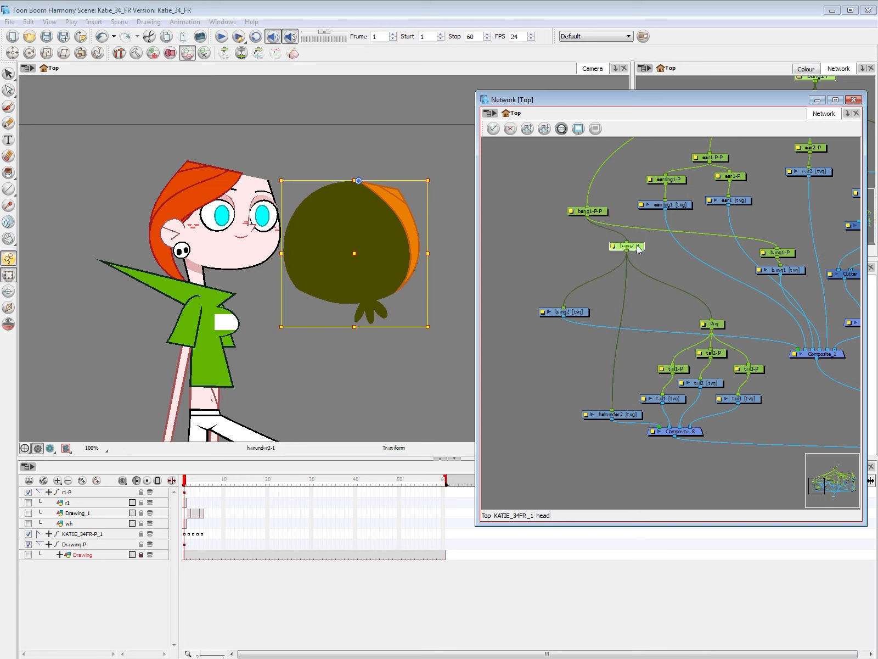
pyautogui.click(715, 323)
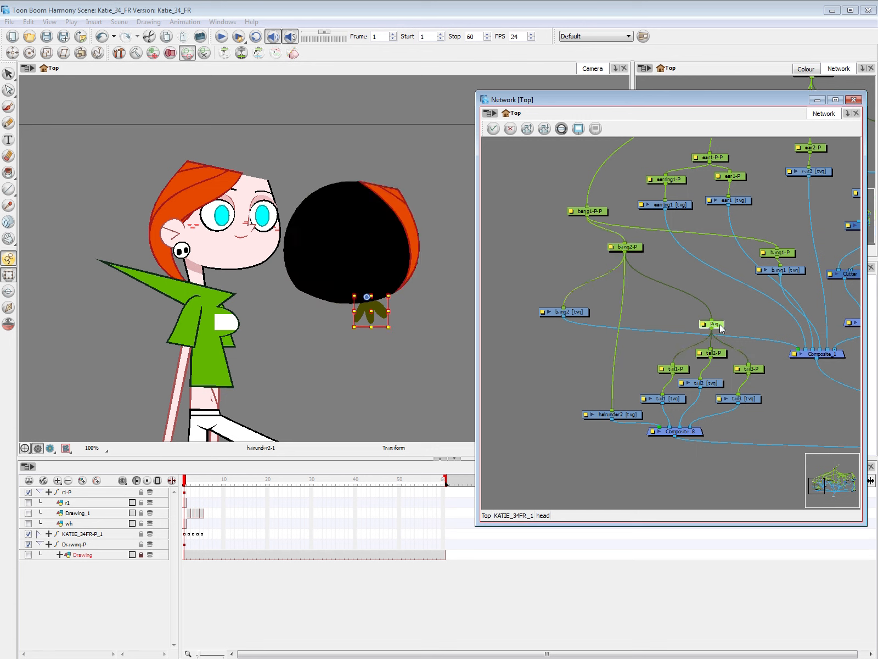
pyautogui.moveTo(631, 418); pyautogui.dragTo(614, 371)
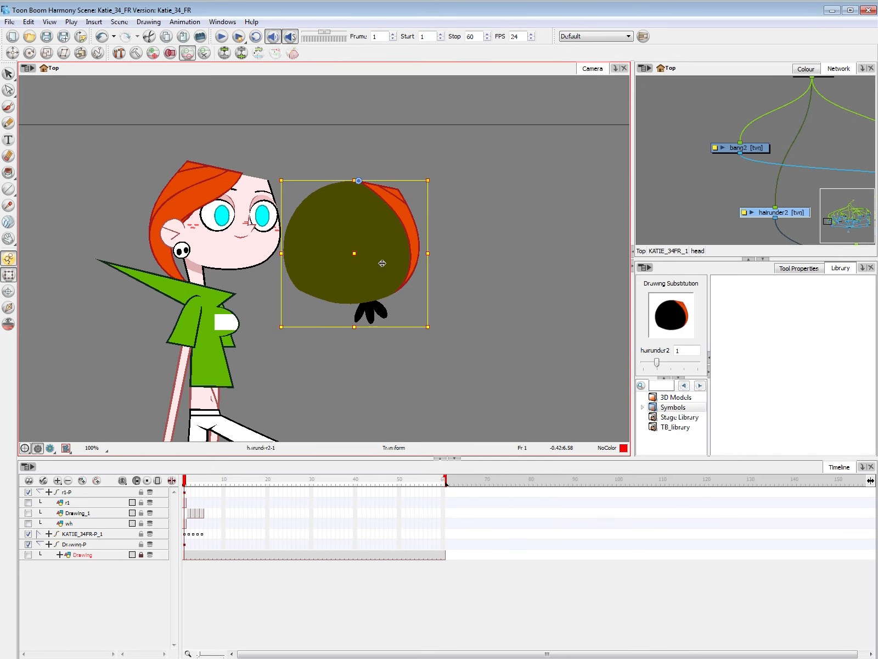
# Examine which hair pieces the bang2-P peg, the bang2 drawing and the hairunder2 drawing each control.
pyautogui.moveTo(382, 263)
pyautogui.mouseDown()
pyautogui.moveTo(369, 291)
pyautogui.moveTo(382, 271)
pyautogui.mouseUp()
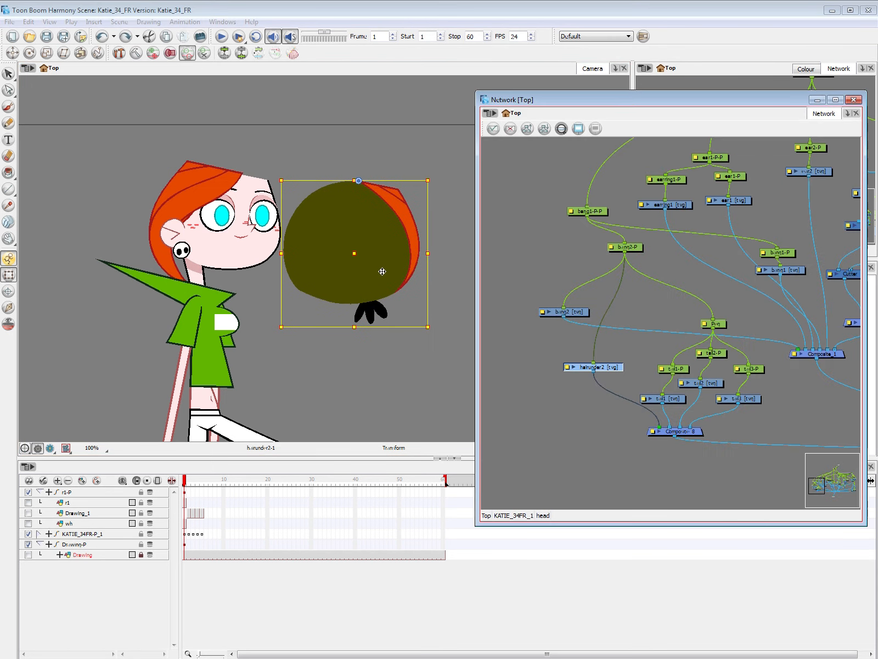
pyautogui.click(640, 246)
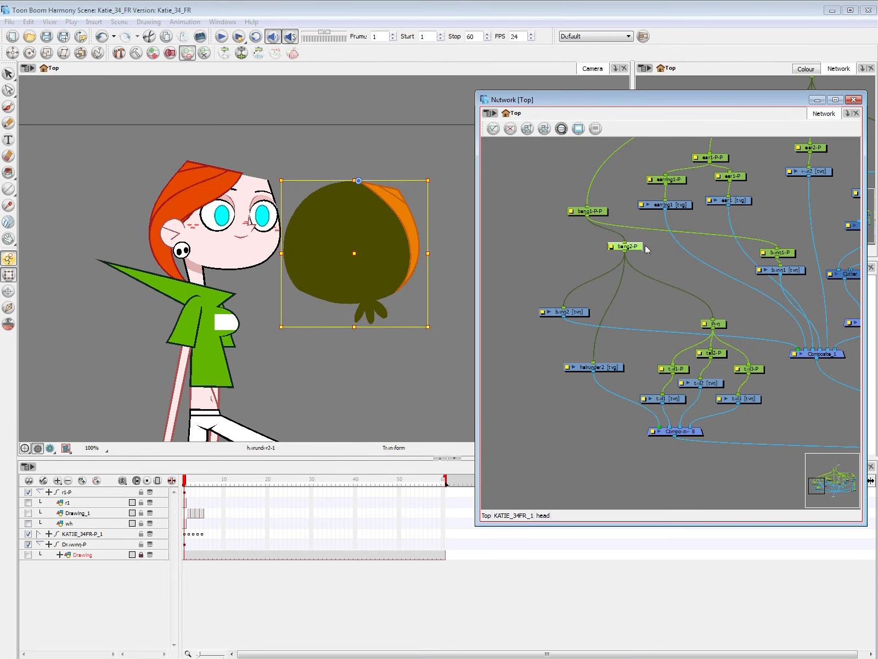
pyautogui.click(583, 312)
pyautogui.click(614, 367)
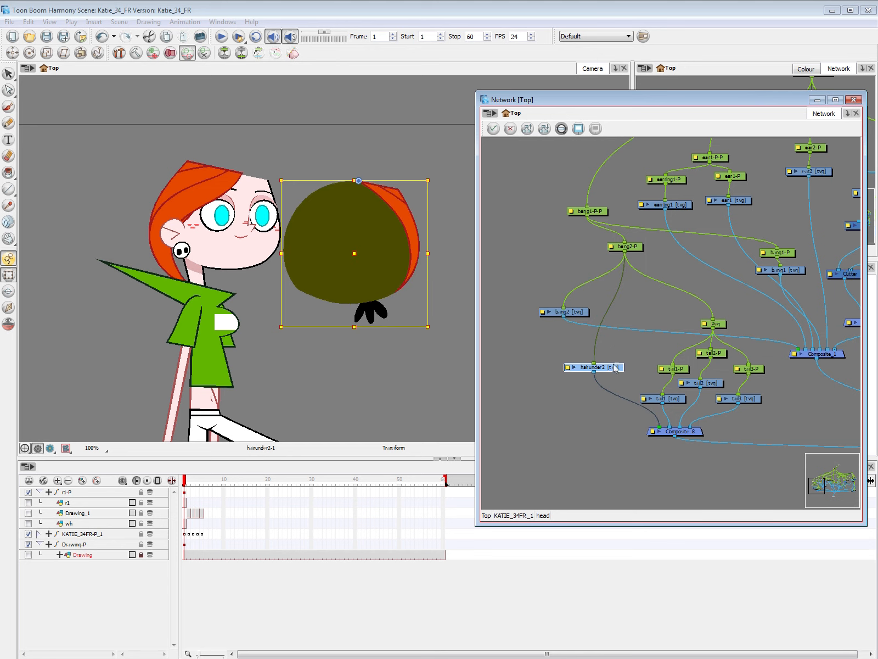
pyautogui.click(639, 247)
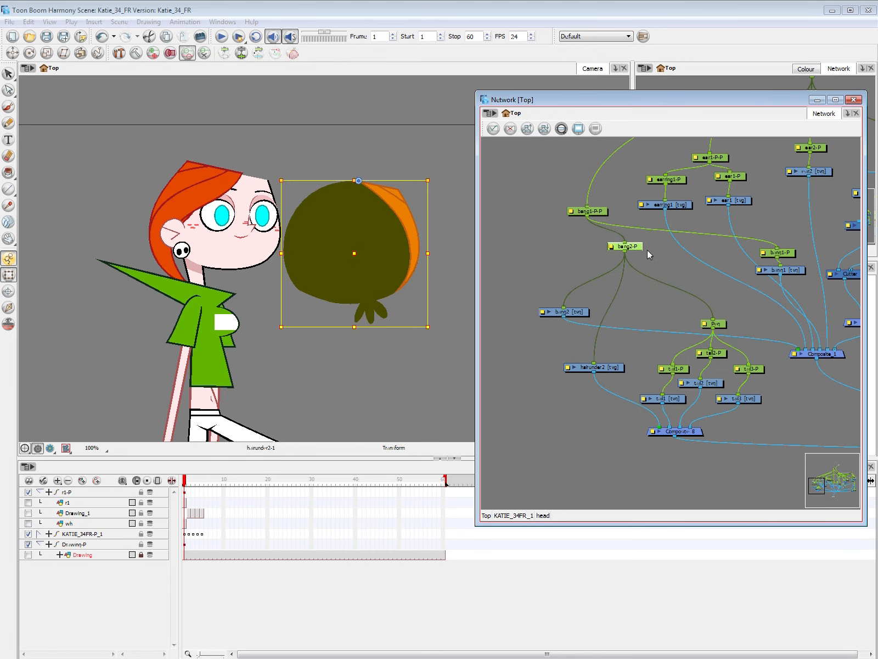
# Examine which hair pieces the bang2-P peg, the tail's peg and the individual tail3 drawing each control.
pyautogui.moveTo(355, 256); pyautogui.dragTo(333, 254)
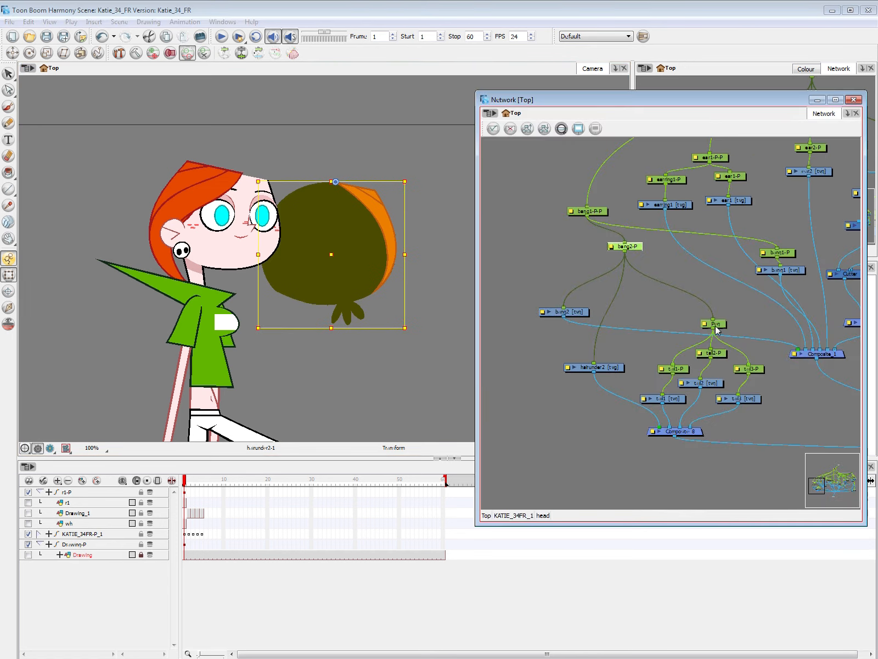
pyautogui.moveTo(686, 334)
pyautogui.mouseDown()
pyautogui.moveTo(737, 433)
pyautogui.moveTo(757, 446)
pyautogui.mouseUp()
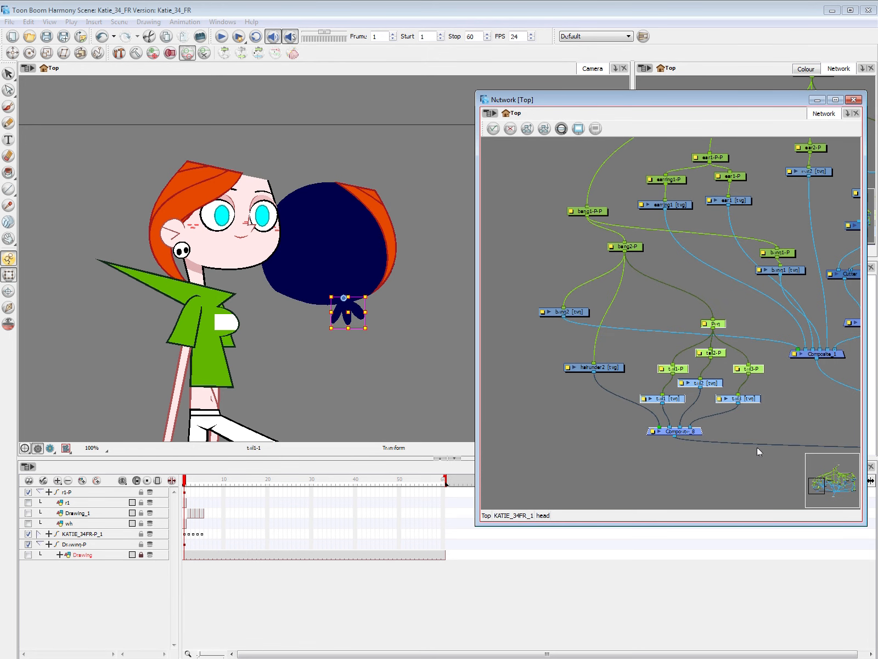
pyautogui.click(359, 327)
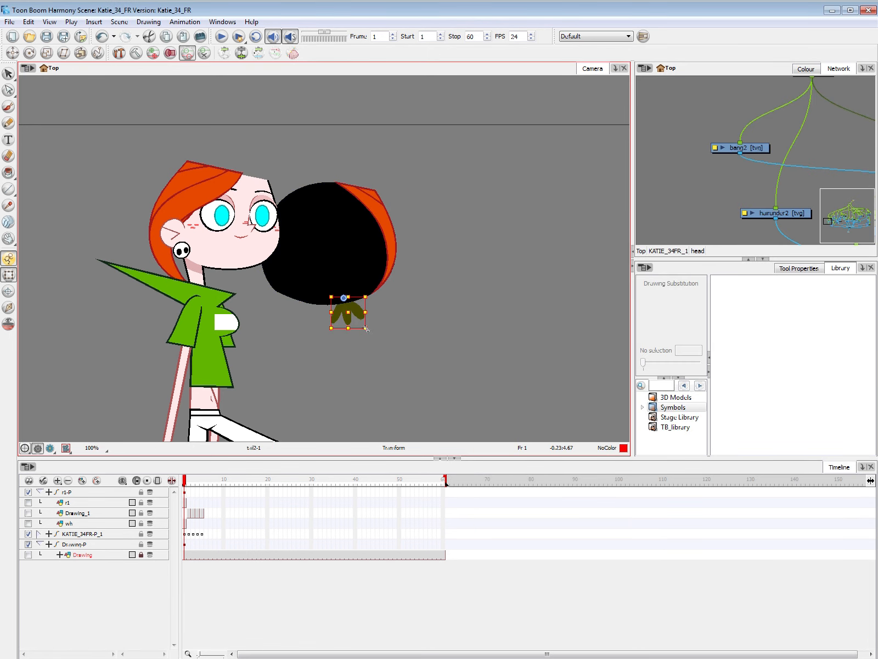
pyautogui.click(384, 332)
pyautogui.click(364, 314)
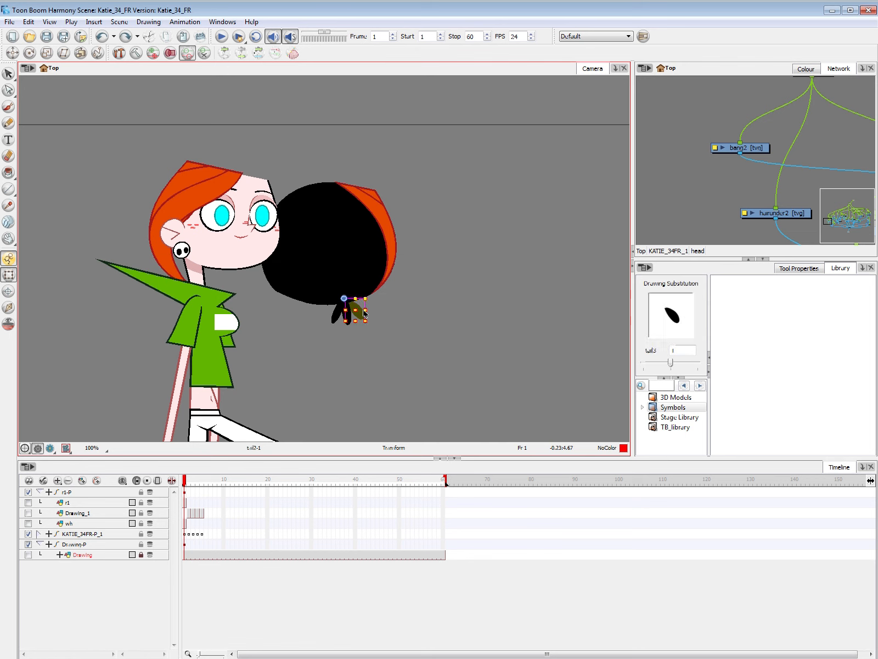
pyautogui.moveTo(374, 324)
pyautogui.mouseDown()
pyautogui.moveTo(396, 304)
pyautogui.moveTo(378, 320)
pyautogui.mouseUp()
pyautogui.hotkey('alt', 'Tab')
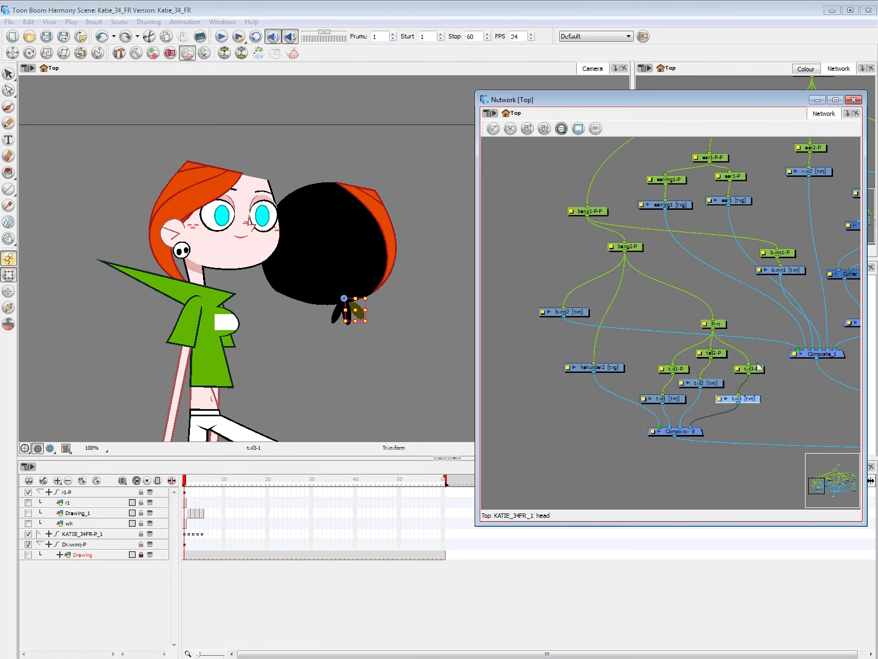
# Line up the tail1, tail2 and tail3 pegs with their drawings in a tidy row beneath the tail's peg.
pyautogui.moveTo(752, 405); pyautogui.dragTo(763, 392)
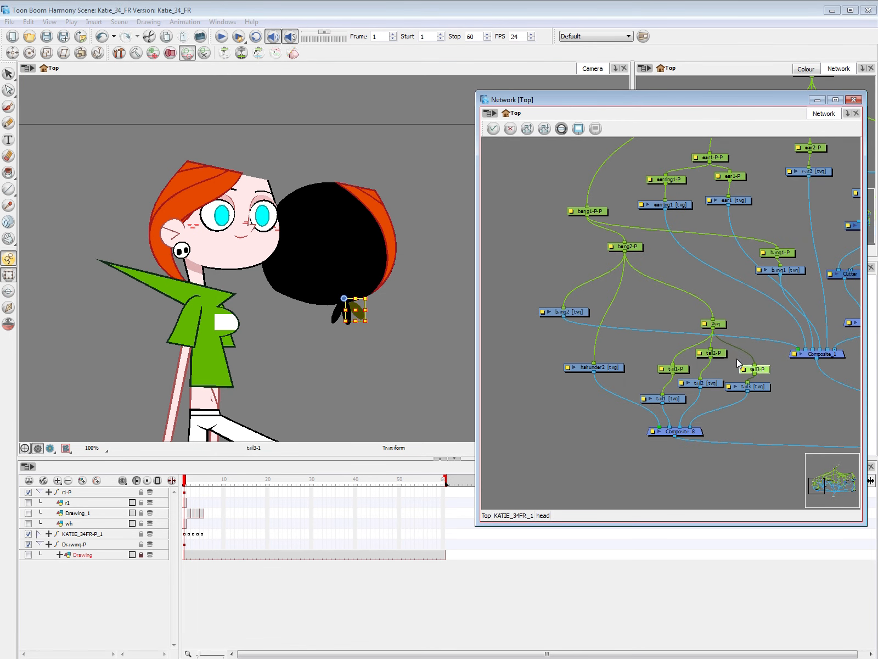
pyautogui.moveTo(725, 360); pyautogui.dragTo(674, 364)
pyautogui.moveTo(715, 325); pyautogui.dragTo(722, 318)
pyautogui.moveTo(675, 403); pyautogui.dragTo(672, 388)
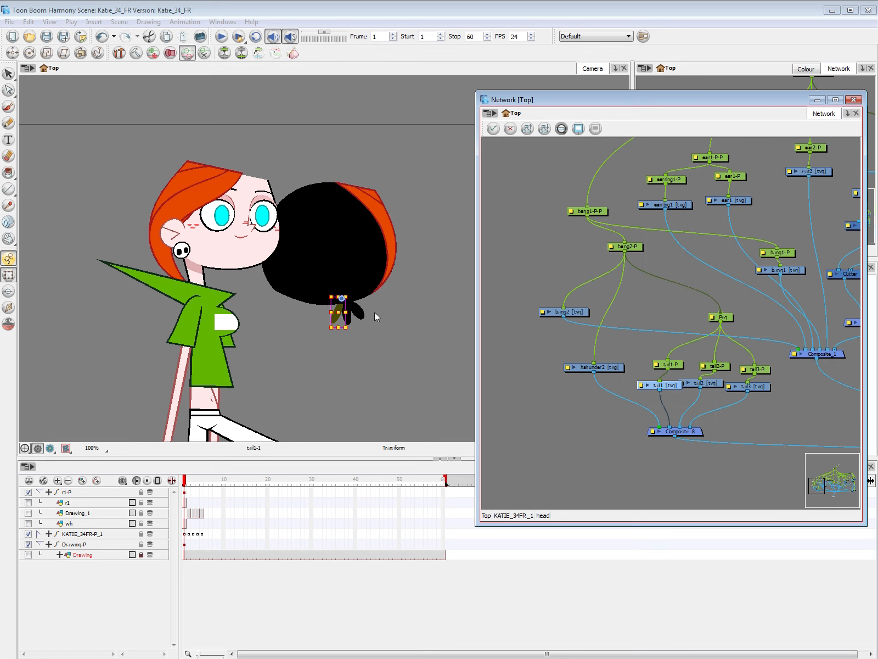
# Select the tail's peg and the bang2-P peg in turn, and undo the outward move of the separated hair.
pyautogui.click(730, 318)
pyautogui.click(854, 99)
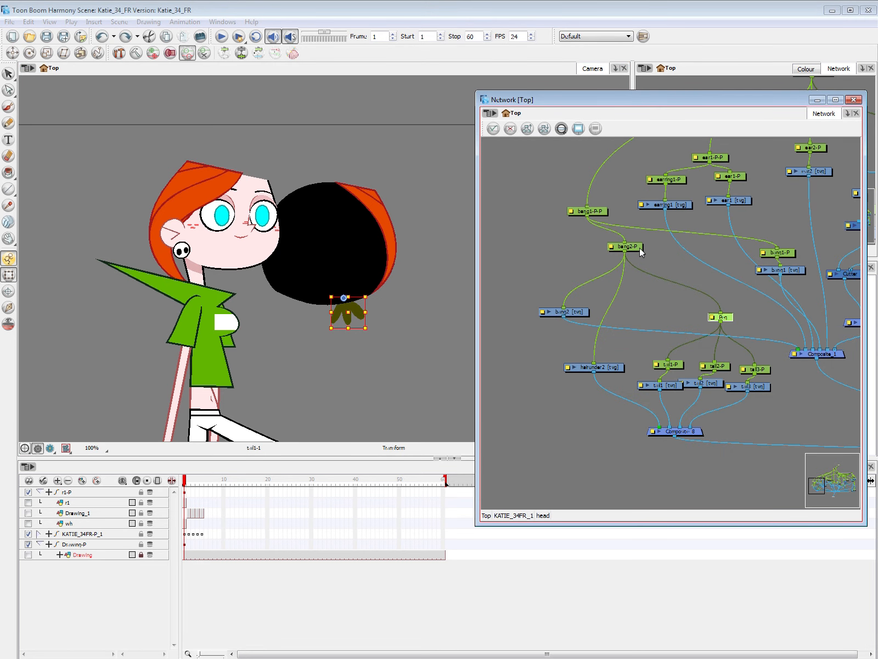
pyautogui.moveTo(668, 258); pyautogui.dragTo(631, 264)
pyautogui.click(596, 253)
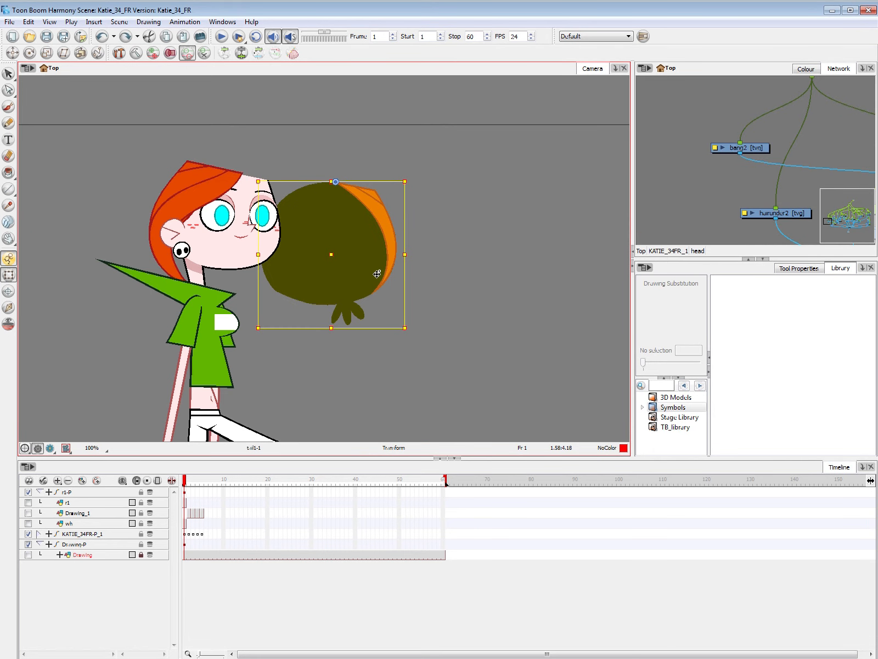
pyautogui.hotkey('ctrl', 'z')
pyautogui.click(330, 232)
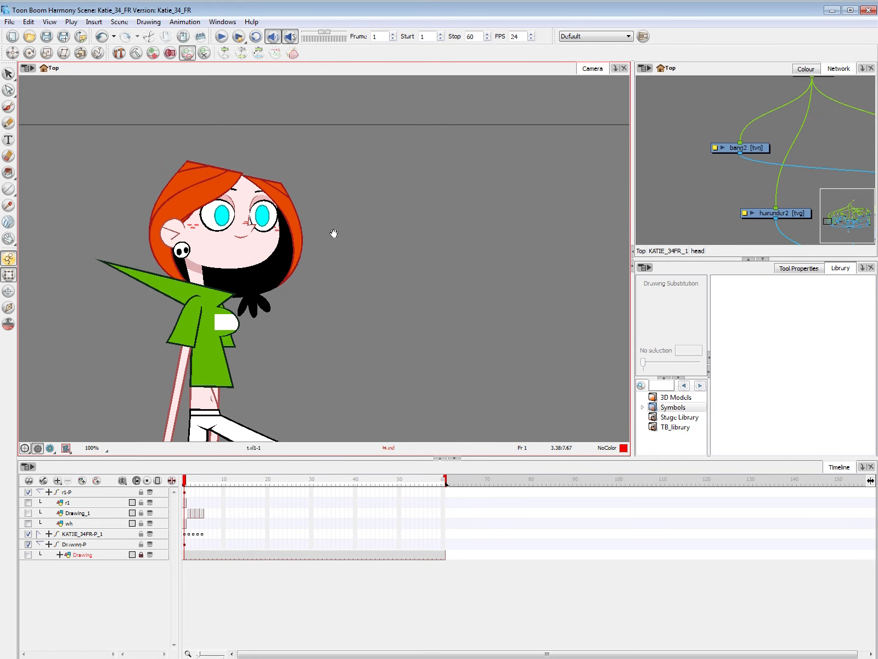
# Try slight adjustments of the bang2 hair drawing alone against the face.
pyautogui.moveTo(333, 233); pyautogui.dragTo(378, 268)
pyautogui.click(247, 216)
pyautogui.press('b')
pyautogui.click(406, 241)
pyautogui.scroll(3, 400, 242)
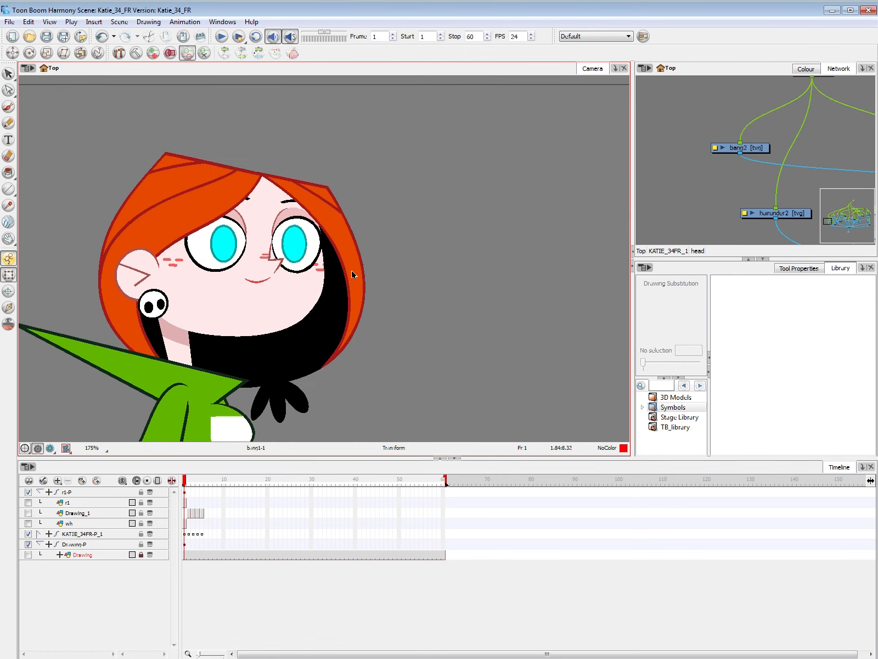
pyautogui.click(352, 270)
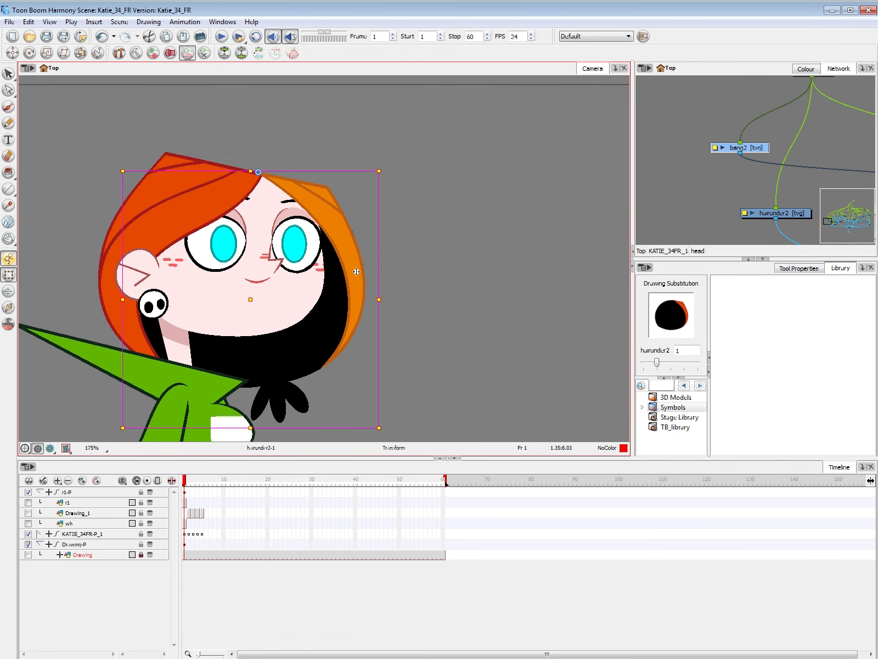
pyautogui.moveTo(356, 272); pyautogui.dragTo(360, 272)
pyautogui.hotkey('ctrl', 'z')
pyautogui.click(348, 137)
pyautogui.click(331, 222)
pyautogui.moveTo(333, 226); pyautogui.dragTo(332, 226)
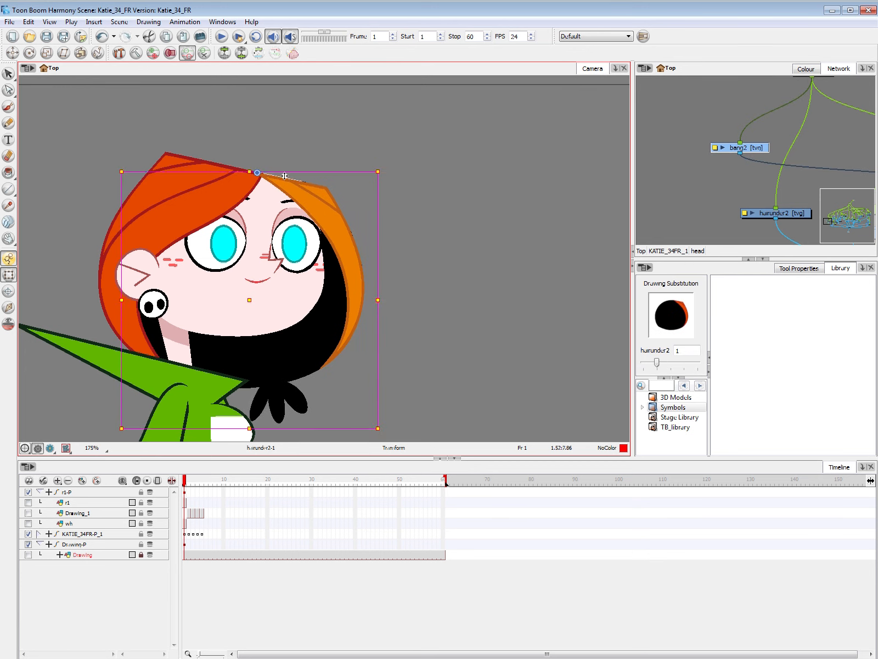
pyautogui.click(438, 204)
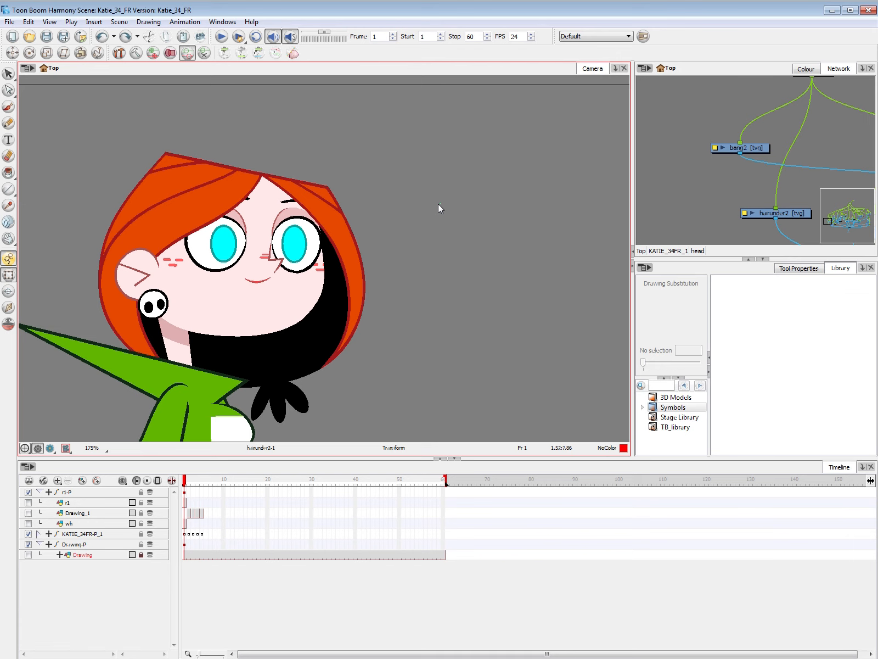
# Select the neck's parent peg and rotate the neck and whole head slightly.
pyautogui.press('1')
pyautogui.press('1')
pyautogui.press('1')
pyautogui.press('1')
pyautogui.press('1')
pyautogui.press('2')
pyautogui.press('2')
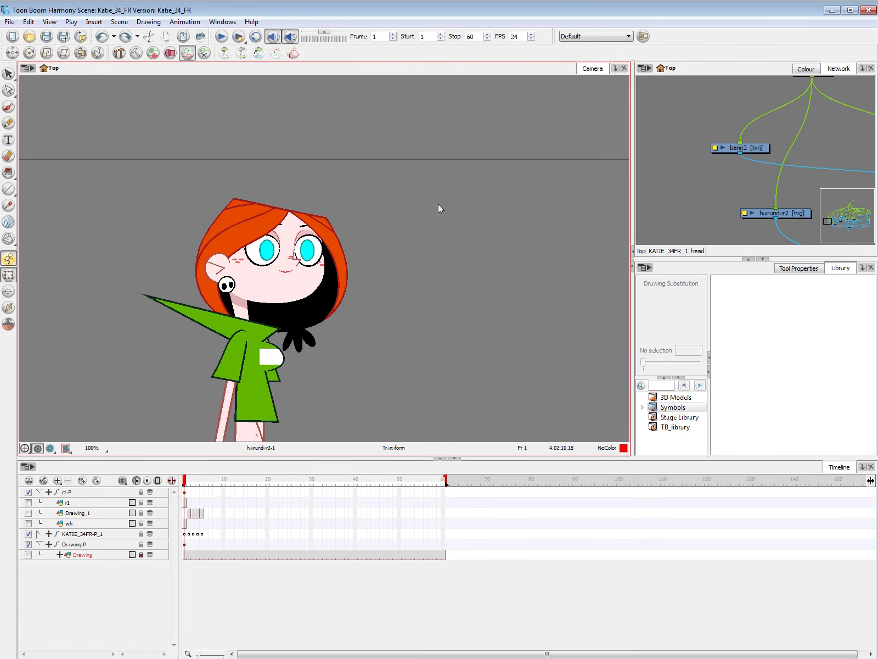
pyautogui.click(250, 330)
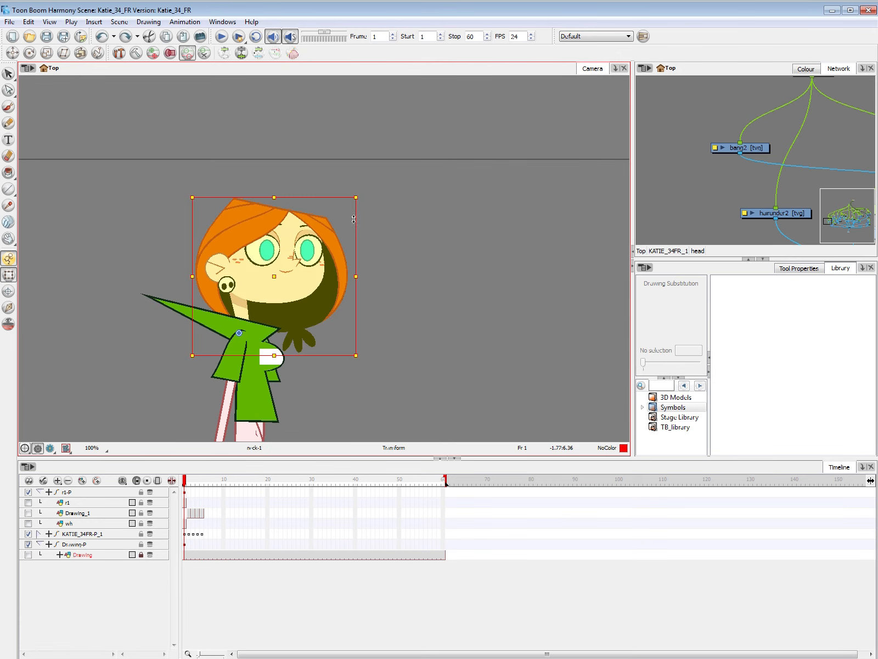
pyautogui.press('b')
pyautogui.moveTo(363, 198); pyautogui.dragTo(367, 202)
pyautogui.hotkey('shift', 'b')
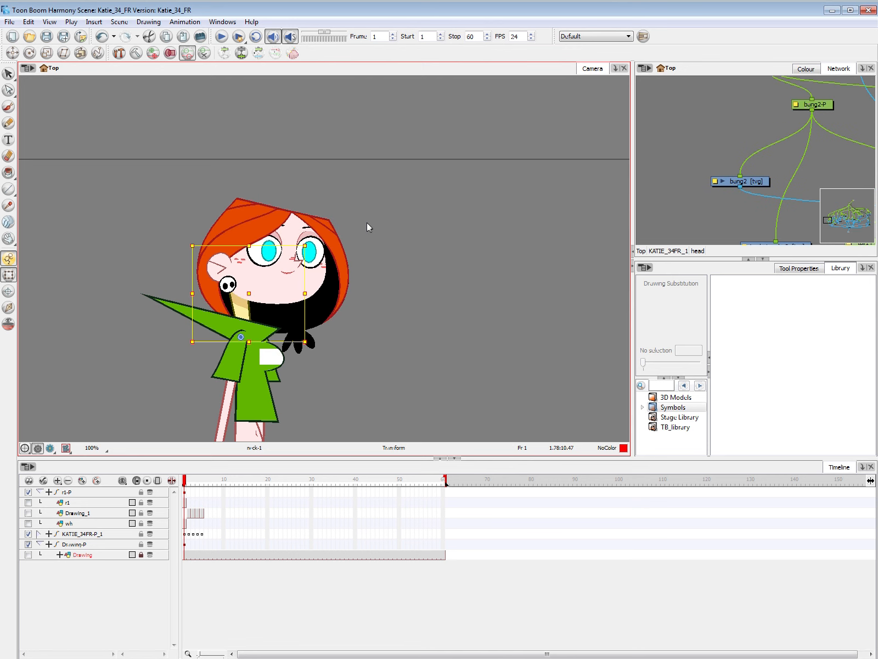
# Try rotating the head with its face and hair through the parent peg, leaving the neck out.
pyautogui.click(323, 265)
pyautogui.press('b')
pyautogui.press('b')
pyautogui.press('b')
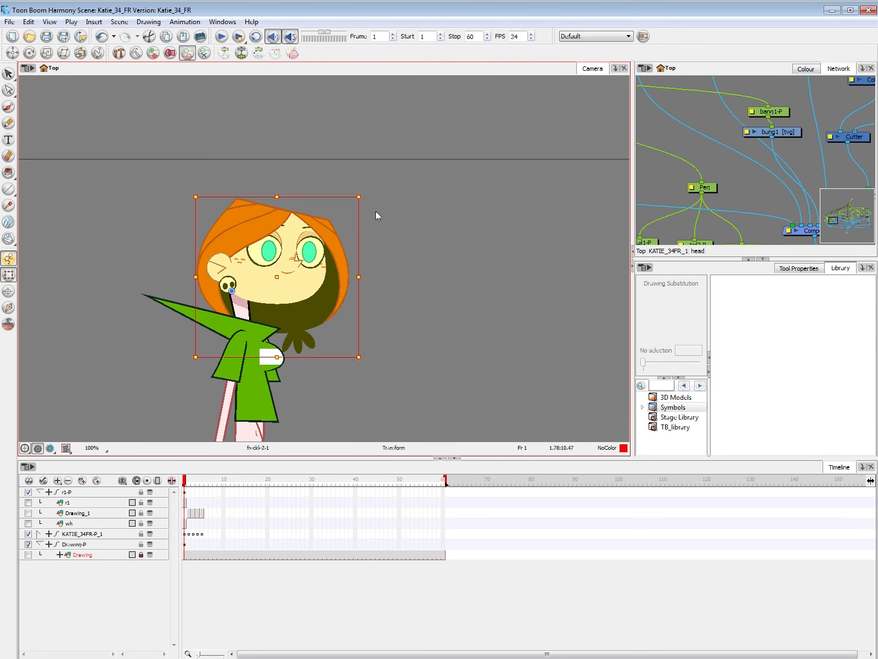
pyautogui.moveTo(371, 197)
pyautogui.mouseDown()
pyautogui.moveTo(365, 185)
pyautogui.moveTo(372, 202)
pyautogui.mouseUp()
pyautogui.hotkey('ctrl', 'z')
pyautogui.click(424, 346)
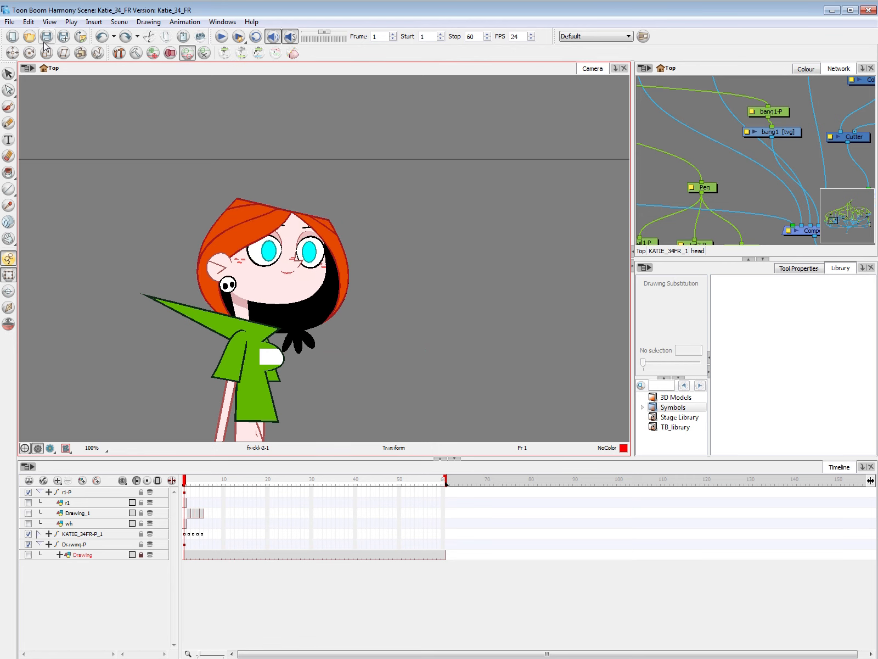
# Close the Katie scene, discarding its changes, and return to the Bella scene in Animate Pro with the Drawing layer selected.
pyautogui.click(868, 11)
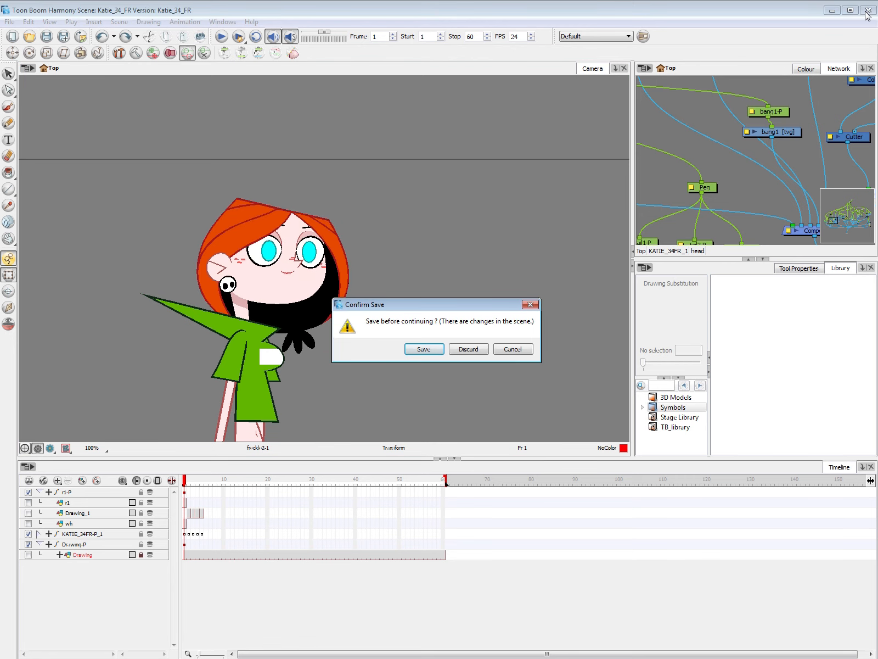
pyautogui.click(477, 352)
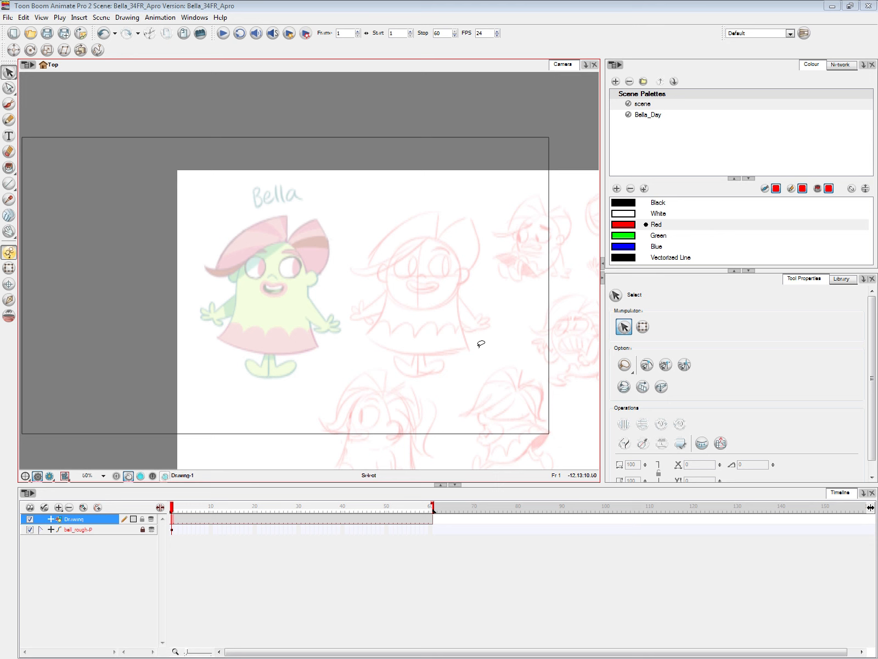
pyautogui.click(224, 581)
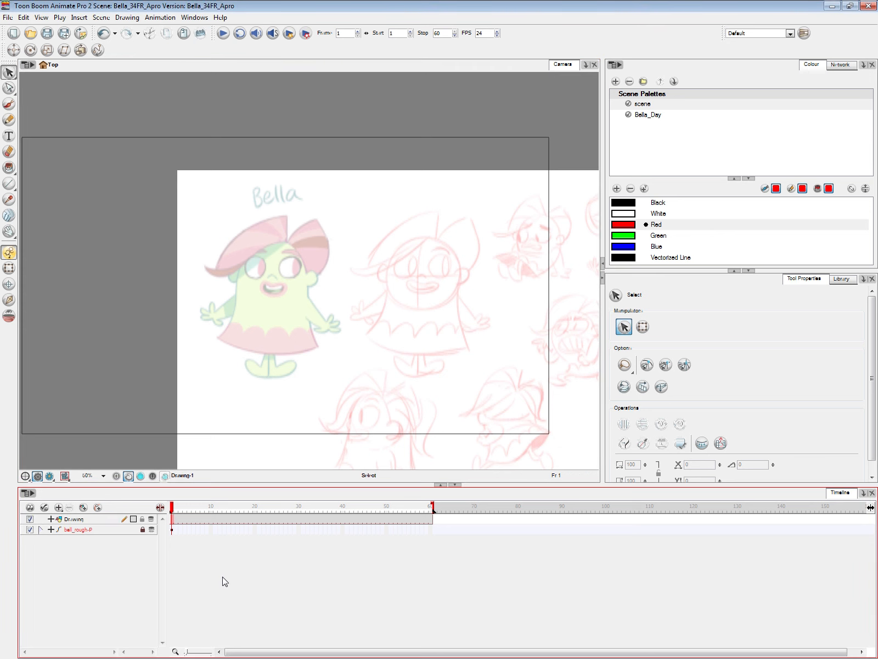
pyautogui.click(265, 326)
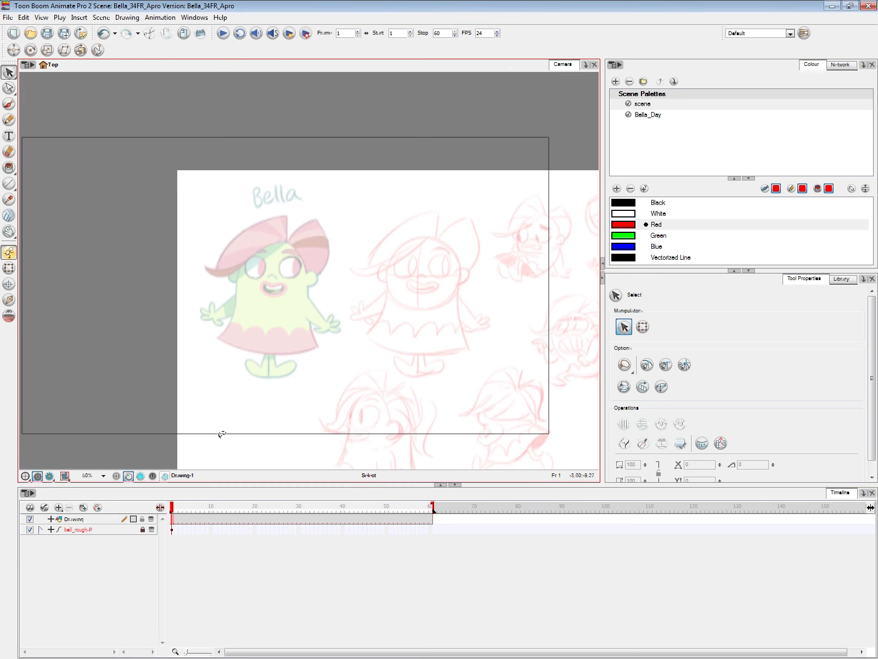
pyautogui.click(222, 326)
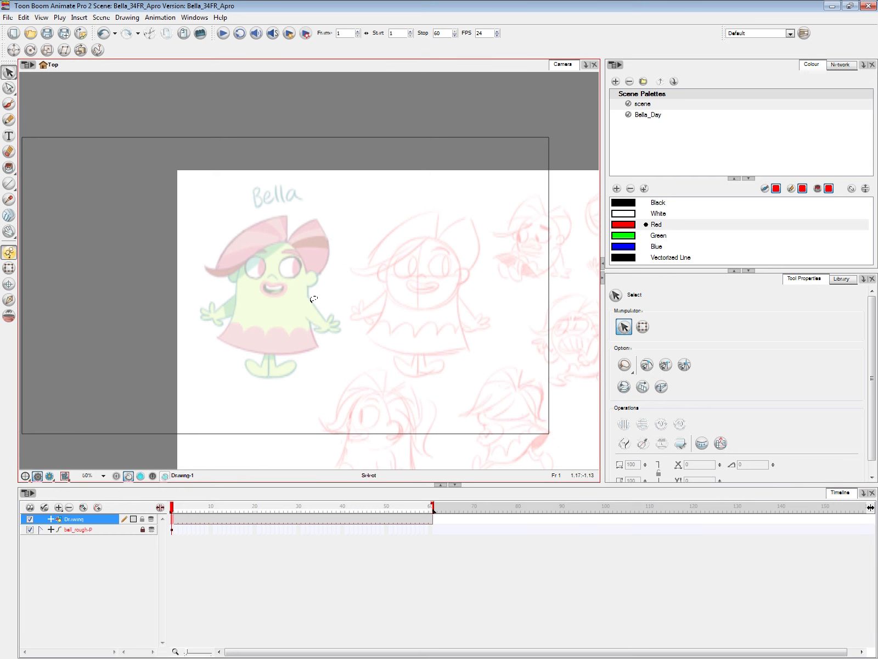
# Activate the Brush tool on the Drawing layer, ready over the coloured Bella sketch.
pyautogui.scroll(1, 314, 298)
pyautogui.hotkey('shift', 't')
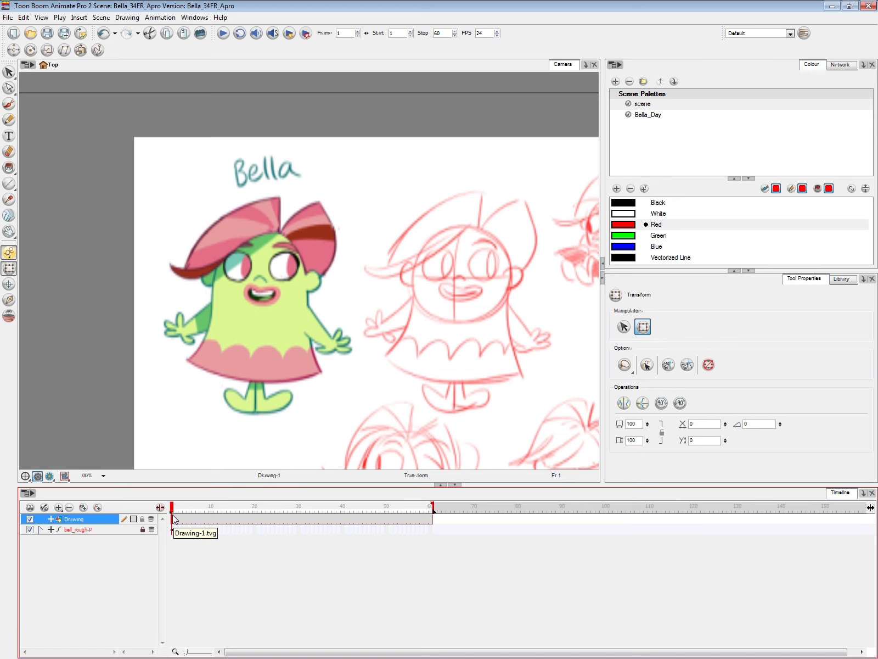
pyautogui.hotkey('alt', 'b')
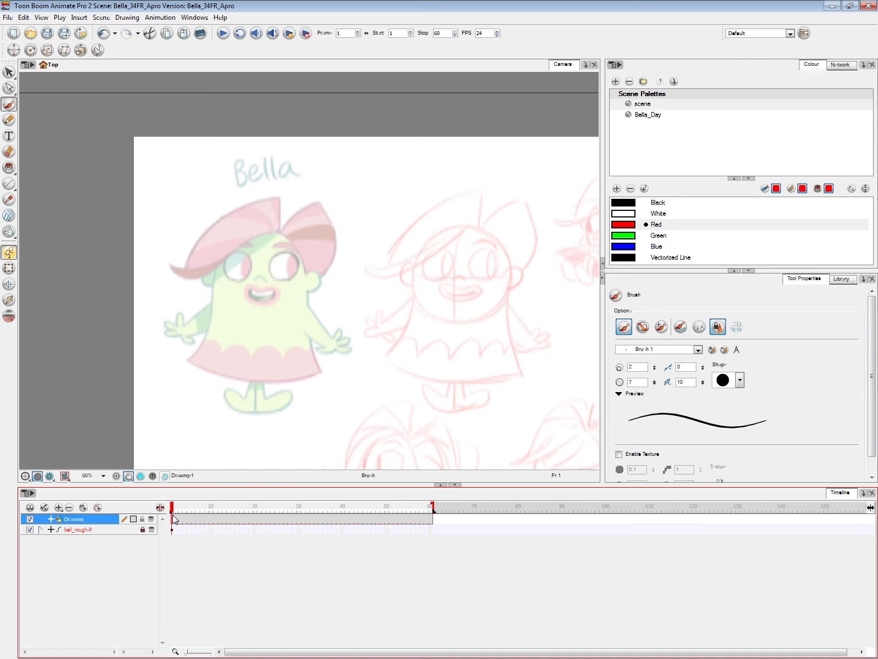
pyautogui.press('2')
pyautogui.press('2')
pyautogui.press('2')
pyautogui.press('1')
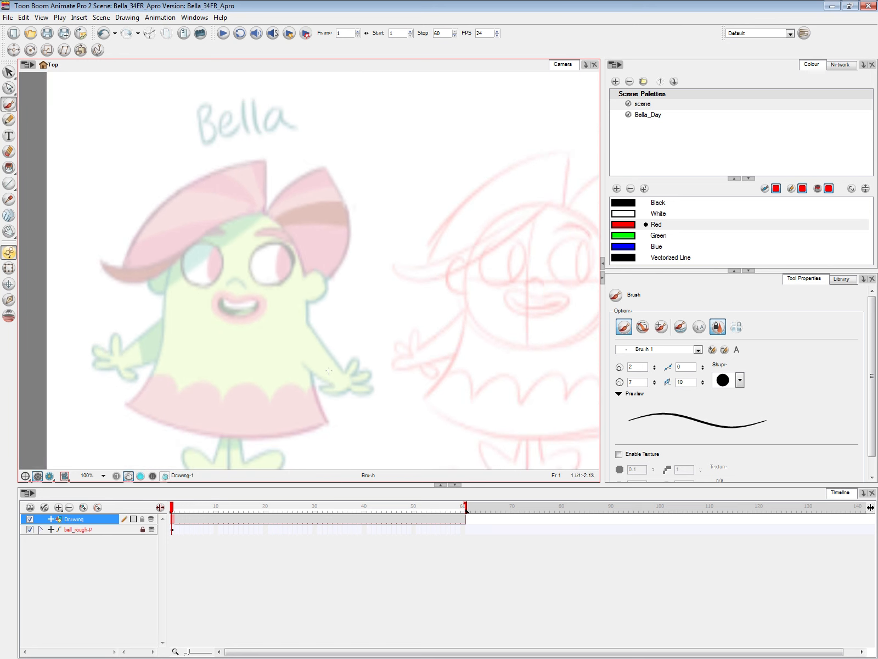
# Try outlining Bella's two hair shapes in red over the coloured sketch.
pyautogui.moveTo(271, 207)
pyautogui.mouseDown()
pyautogui.moveTo(323, 168)
pyautogui.moveTo(330, 294)
pyautogui.moveTo(263, 215)
pyautogui.moveTo(131, 244)
pyautogui.moveTo(277, 209)
pyautogui.mouseUp()
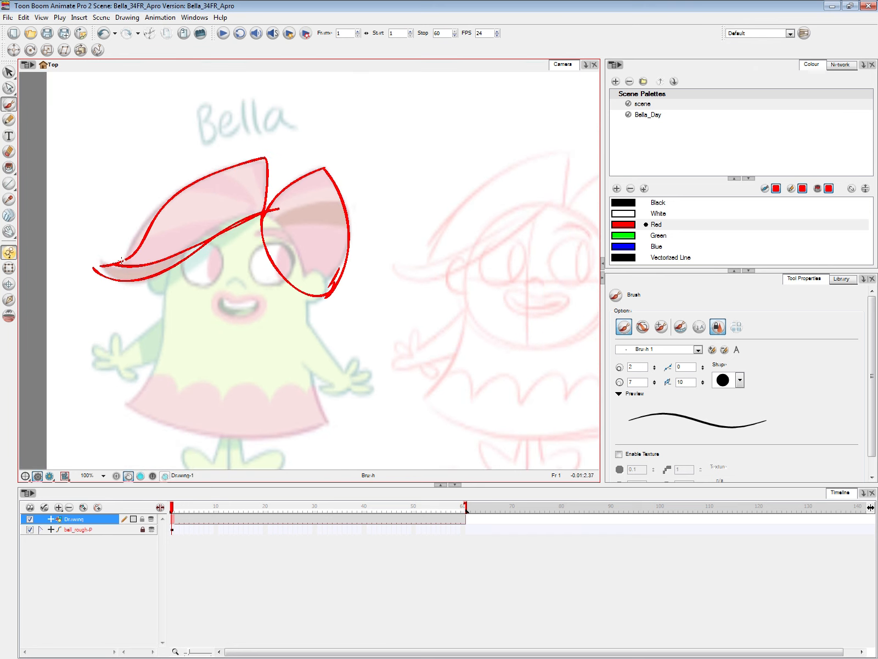
pyautogui.moveTo(414, 342); pyautogui.dragTo(425, 319)
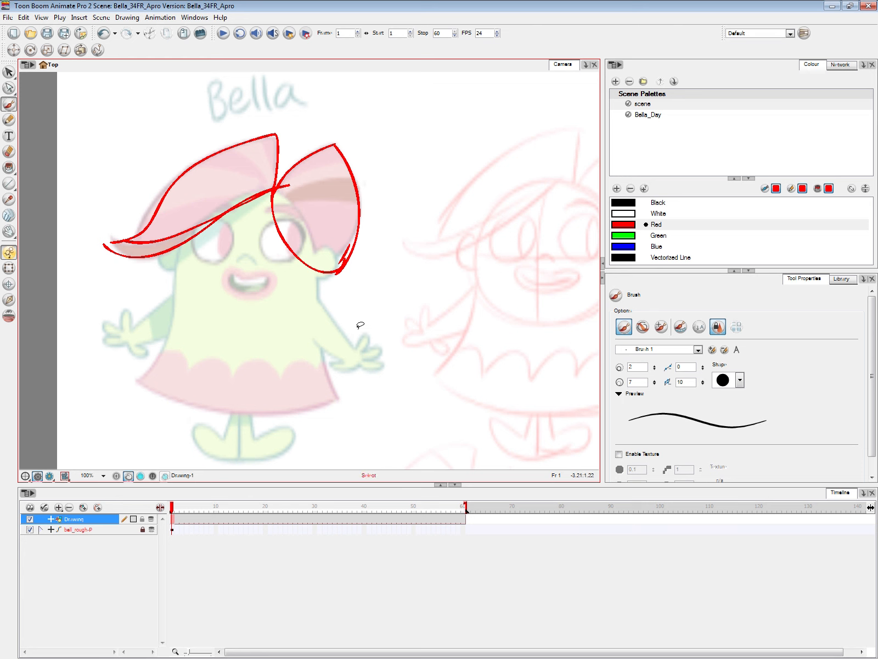
pyautogui.hotkey('ctrl', 'z')
pyautogui.hotkey('ctrl', 'z')
pyautogui.hotkey('ctrl', 'z')
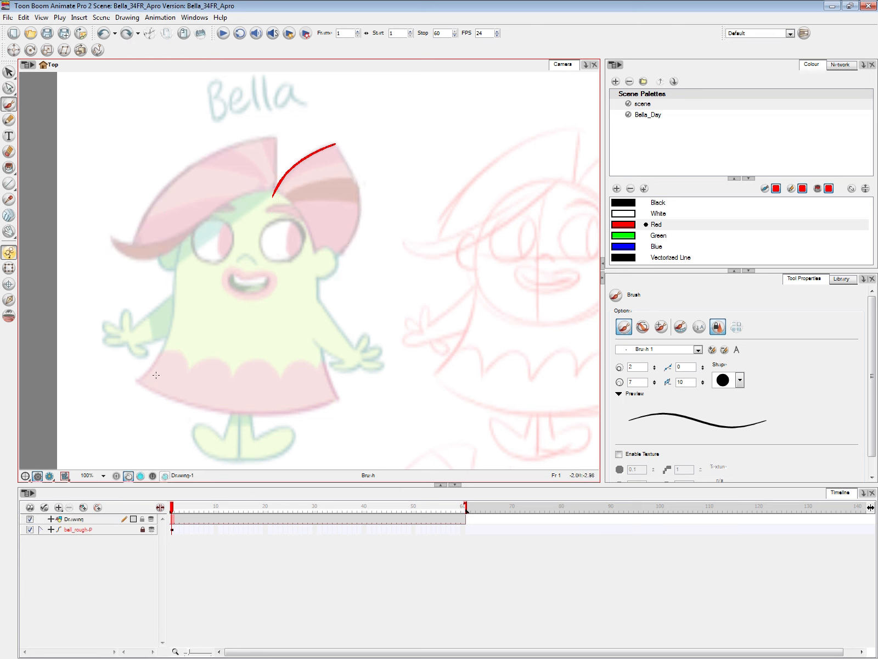
# Outline Bella's one-piece head and body in red over the coloured sketch, including the scalloped top edge of the skirt.
pyautogui.moveTo(209, 407); pyautogui.dragTo(337, 398)
pyautogui.moveTo(135, 379)
pyautogui.mouseDown()
pyautogui.moveTo(165, 332)
pyautogui.moveTo(308, 233)
pyautogui.moveTo(336, 395)
pyautogui.mouseUp()
pyautogui.hotkey('ctrl', 'z')
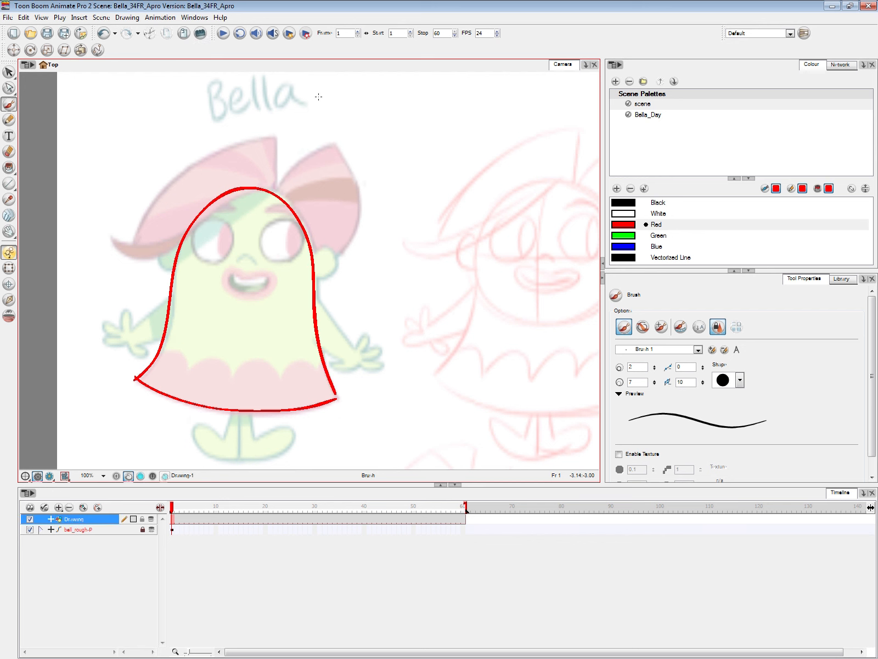
pyautogui.moveTo(155, 355)
pyautogui.mouseDown()
pyautogui.moveTo(240, 383)
pyautogui.moveTo(284, 380)
pyautogui.moveTo(322, 373)
pyautogui.mouseUp()
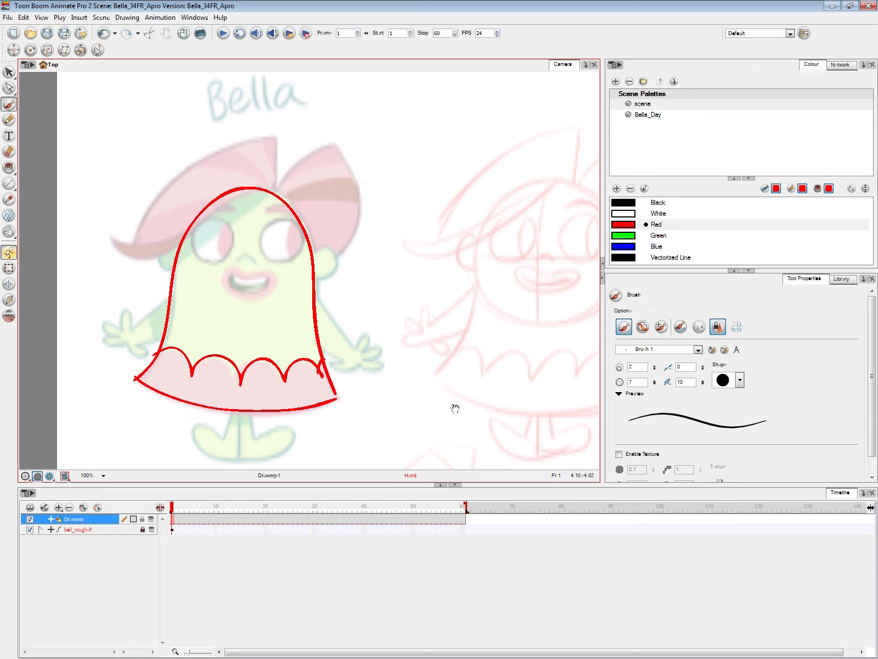
# Draw the one-piece head and body outline in red over the uncoloured Bella sketch beside it.
pyautogui.moveTo(455, 408)
pyautogui.mouseDown()
pyautogui.moveTo(308, 377)
pyautogui.moveTo(476, 392)
pyautogui.mouseUp()
pyautogui.moveTo(273, 366)
pyautogui.mouseDown()
pyautogui.moveTo(317, 325)
pyautogui.moveTo(476, 277)
pyautogui.moveTo(482, 391)
pyautogui.mouseUp()
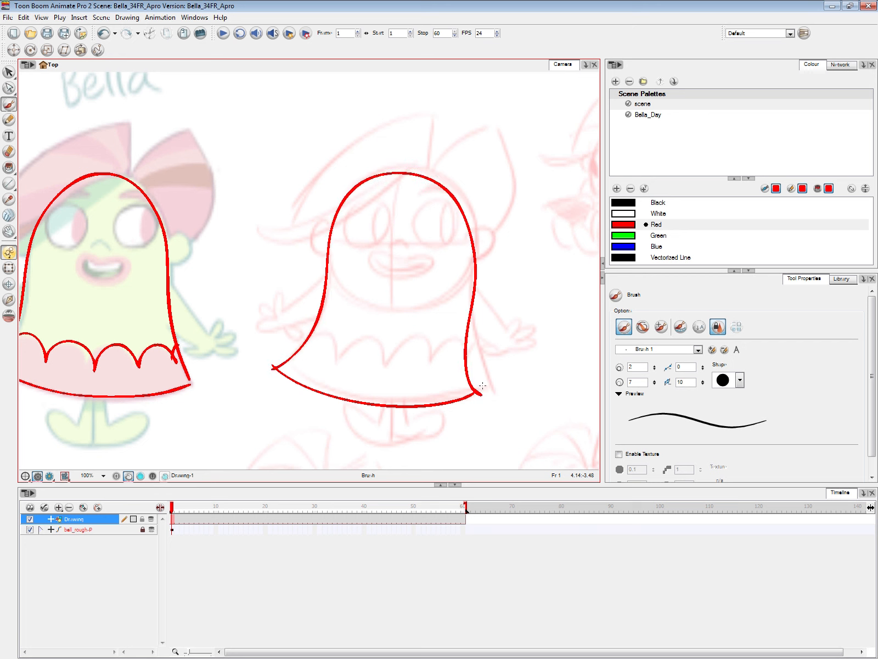
pyautogui.hotkey('ctrl', 'z')
pyautogui.moveTo(273, 366)
pyautogui.mouseDown()
pyautogui.moveTo(324, 282)
pyautogui.moveTo(431, 180)
pyautogui.moveTo(466, 380)
pyautogui.moveTo(481, 398)
pyautogui.mouseUp()
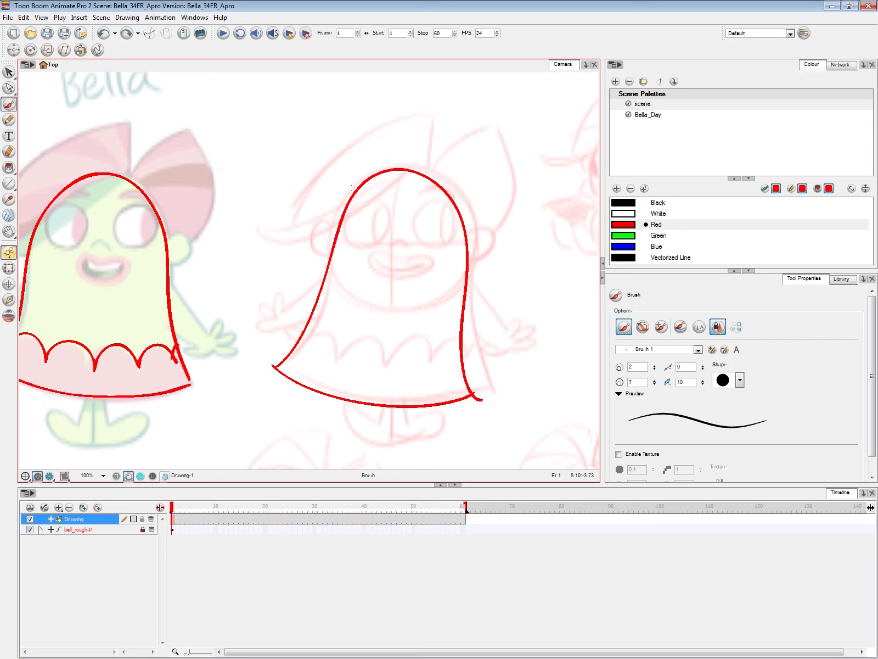
# Fill the body and head outline on the uncoloured Bella sketch with Green from the scene palette.
pyautogui.click(659, 235)
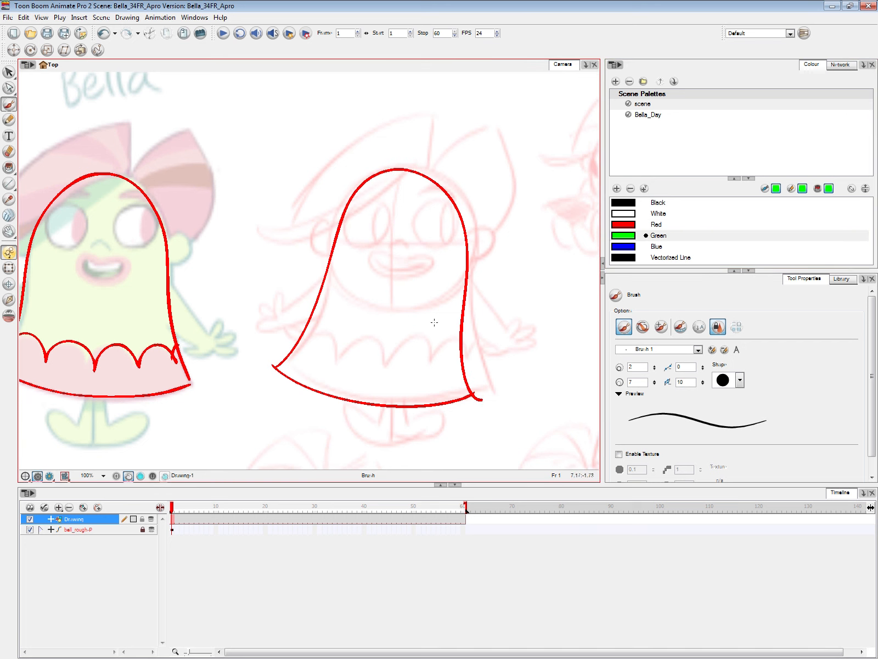
pyautogui.hotkey('alt', 'i')
pyautogui.click(416, 319)
# Draw a separate closed skirt shape with a scalloped top edge in Red beside the body and fill it with Blue.
pyautogui.click(658, 224)
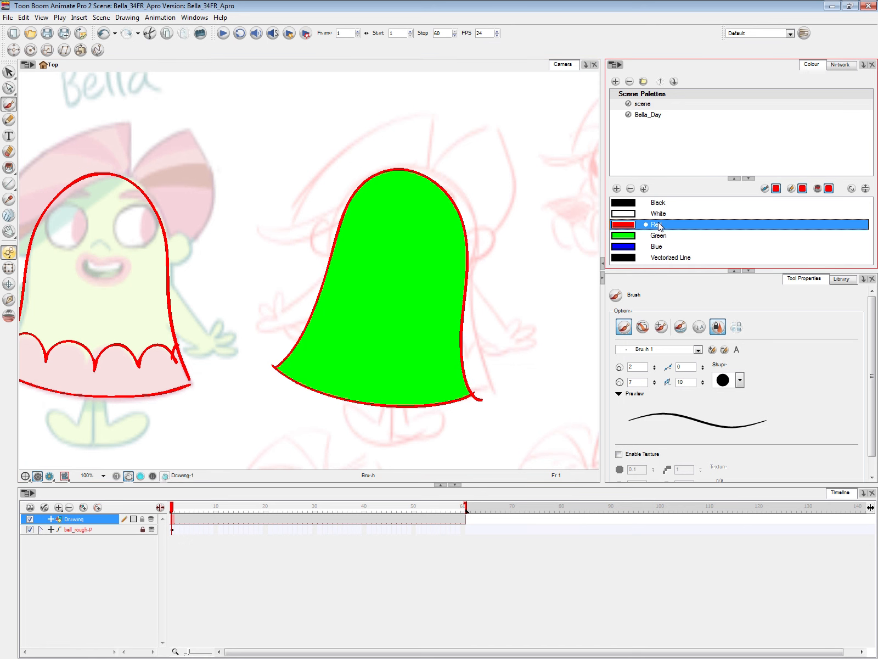
pyautogui.press('space')
pyautogui.moveTo(481, 388)
pyautogui.mouseDown()
pyautogui.moveTo(382, 365)
pyautogui.moveTo(363, 347)
pyautogui.moveTo(343, 365)
pyautogui.moveTo(292, 373)
pyautogui.moveTo(310, 318)
pyautogui.moveTo(401, 332)
pyautogui.moveTo(525, 296)
pyautogui.moveTo(583, 330)
pyautogui.mouseUp()
pyautogui.moveTo(261, 361)
pyautogui.mouseDown()
pyautogui.moveTo(486, 418)
pyautogui.moveTo(583, 328)
pyautogui.mouseUp()
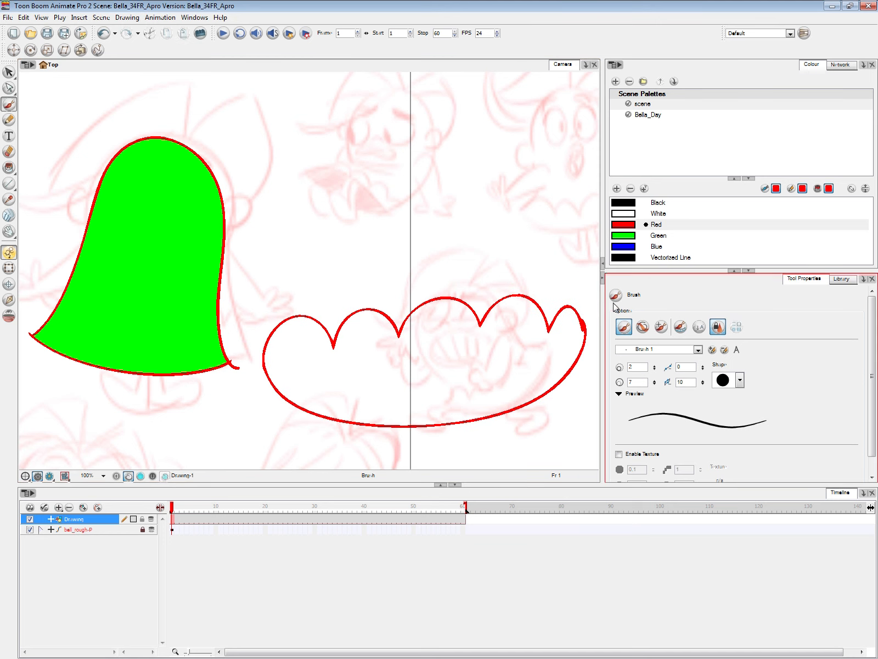
pyautogui.click(656, 246)
pyautogui.press('i')
pyautogui.click(499, 371)
# Move the blue skirt shape over the lower part of the green body and bring it to the front.
pyautogui.hotkey('alt', 's')
pyautogui.moveTo(571, 385); pyautogui.dragTo(532, 251)
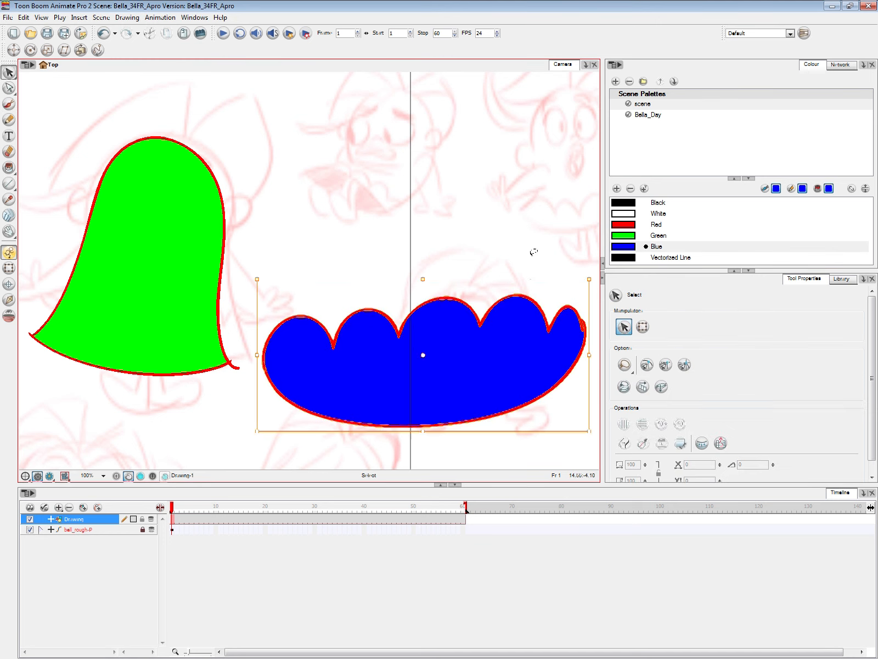
pyautogui.moveTo(551, 371); pyautogui.dragTo(298, 352)
pyautogui.moveTo(438, 393); pyautogui.dragTo(629, 398)
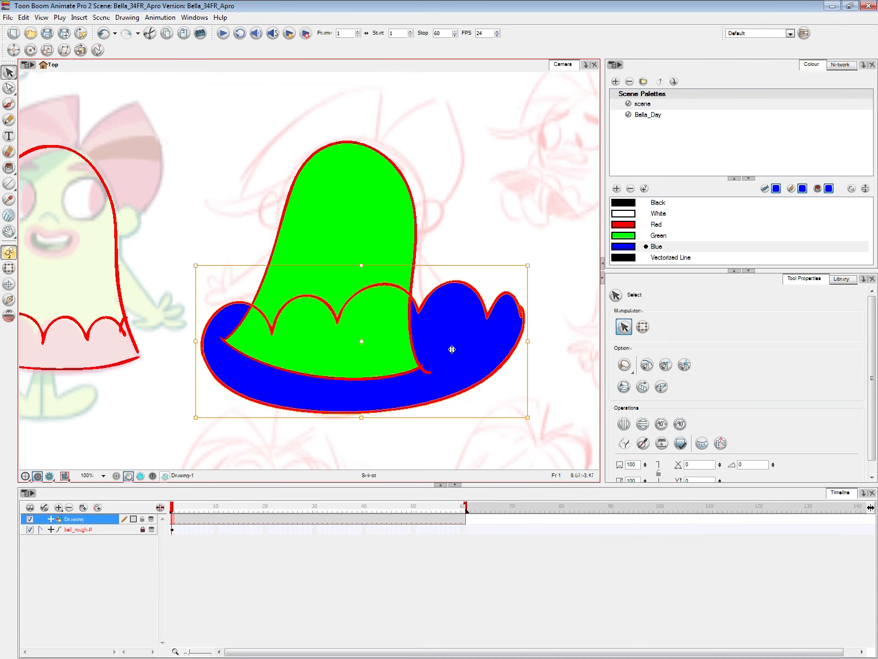
pyautogui.hotkey('ctrl', 'pageup')
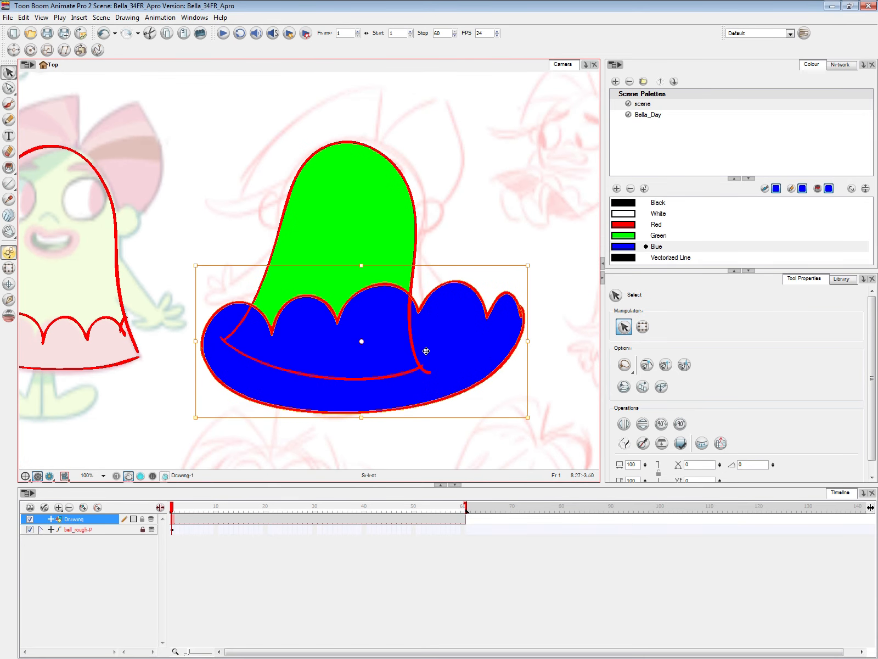
# Adjust the position and tilt of the blue skirt shape over the green body.
pyautogui.moveTo(470, 349)
pyautogui.mouseDown()
pyautogui.moveTo(439, 349)
pyautogui.moveTo(477, 352)
pyautogui.mouseUp()
pyautogui.moveTo(467, 350)
pyautogui.mouseDown()
pyautogui.moveTo(451, 349)
pyautogui.moveTo(460, 347)
pyautogui.mouseUp()
pyautogui.moveTo(311, 276); pyautogui.dragTo(381, 273)
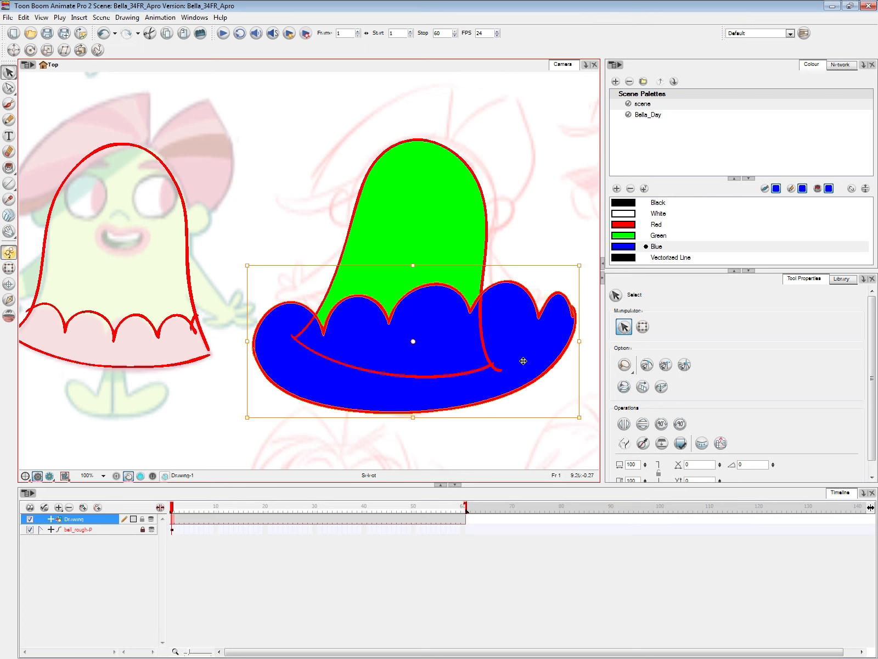
pyautogui.moveTo(527, 350); pyautogui.dragTo(521, 354)
pyautogui.click(584, 284)
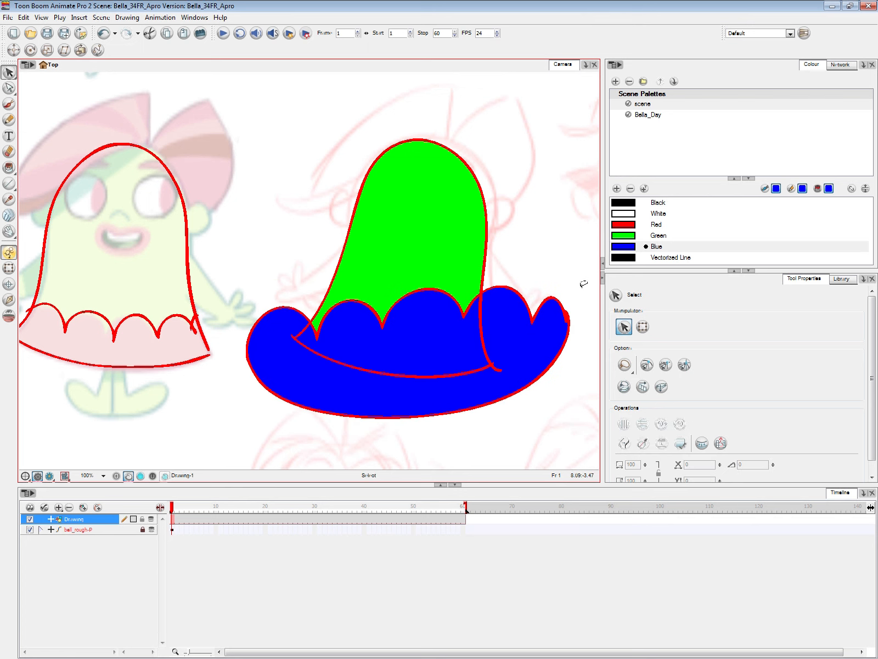
pyautogui.click(567, 374)
pyautogui.moveTo(579, 267); pyautogui.dragTo(585, 276)
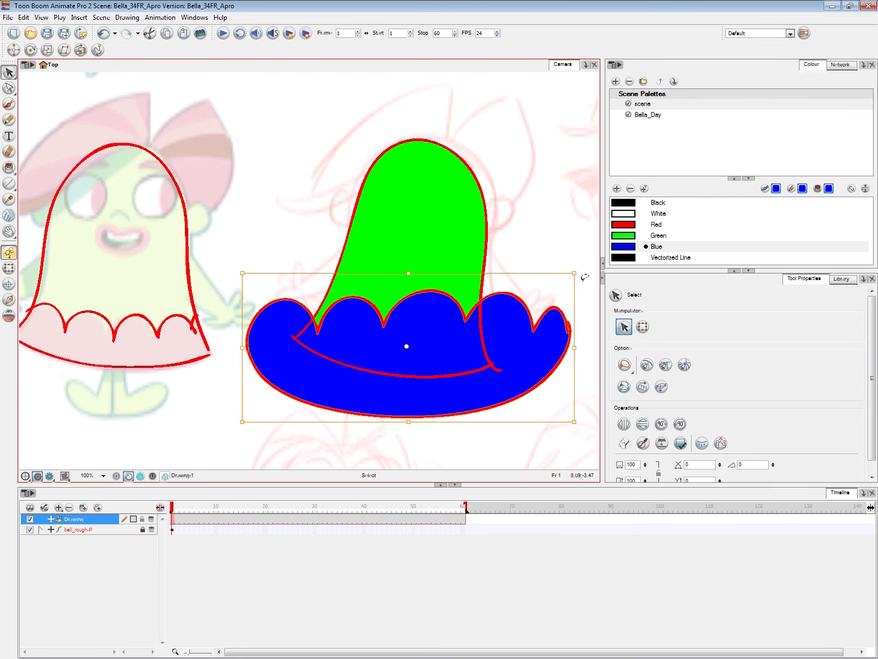
pyautogui.moveTo(523, 197)
pyautogui.mouseDown()
pyautogui.moveTo(330, 204)
pyautogui.moveTo(520, 251)
pyautogui.mouseUp()
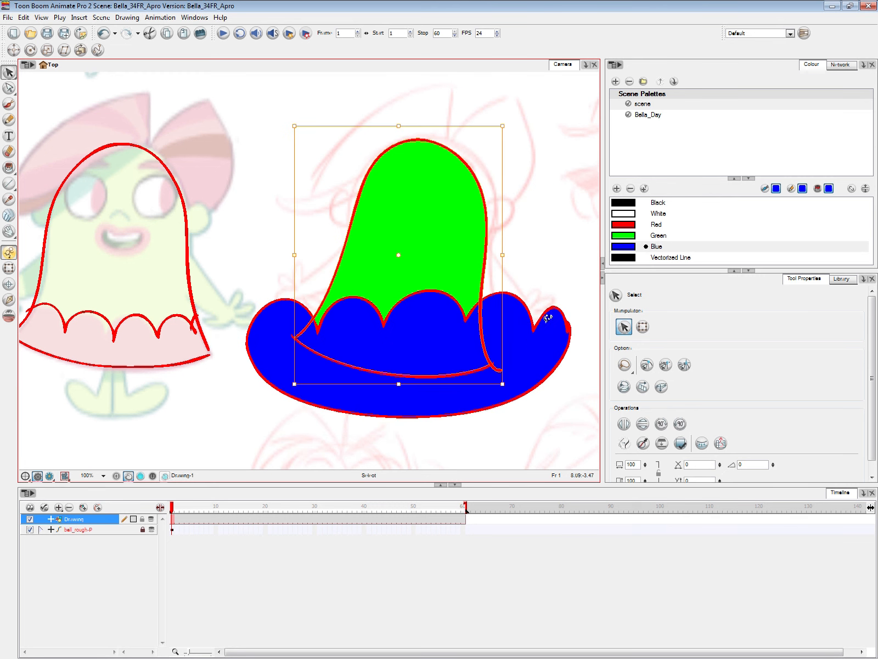
pyautogui.click(567, 360)
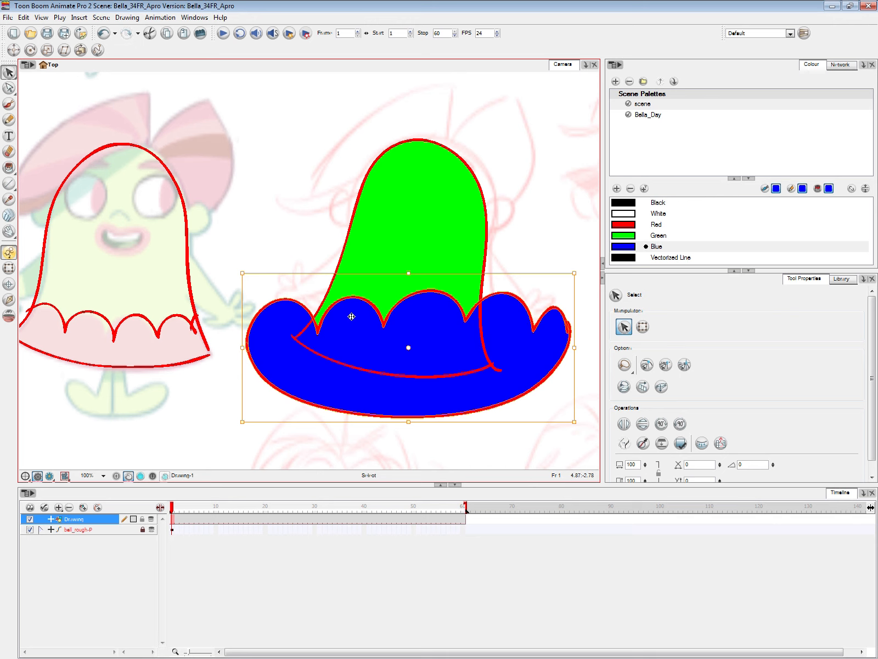
# Delete all the test outlines and filled shapes from the Drawing layer.
pyautogui.scroll(-2, 216, 419)
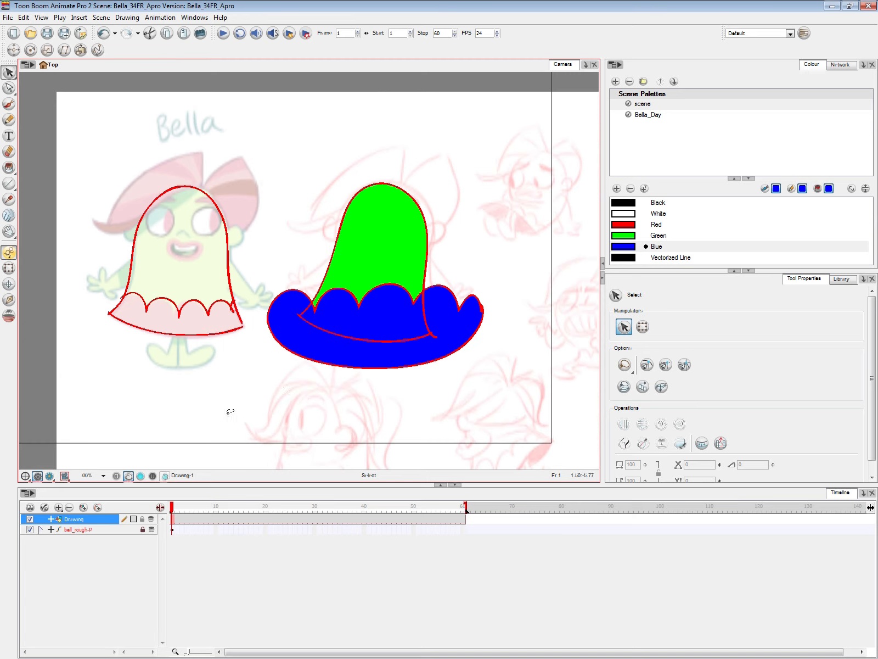
pyautogui.moveTo(373, 389)
pyautogui.mouseDown()
pyautogui.moveTo(248, 112)
pyautogui.moveTo(393, 442)
pyautogui.mouseUp()
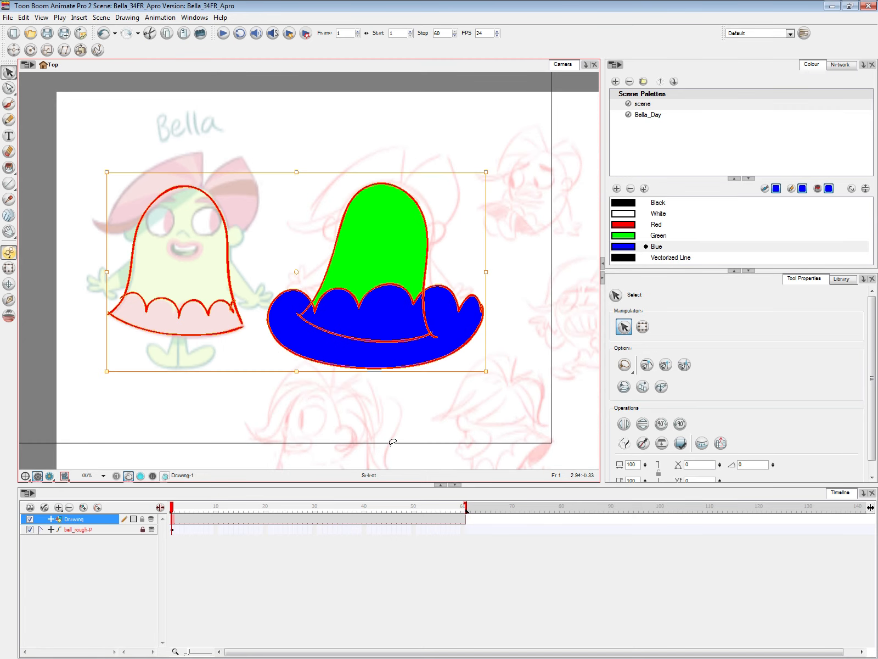
pyautogui.press('Delete')
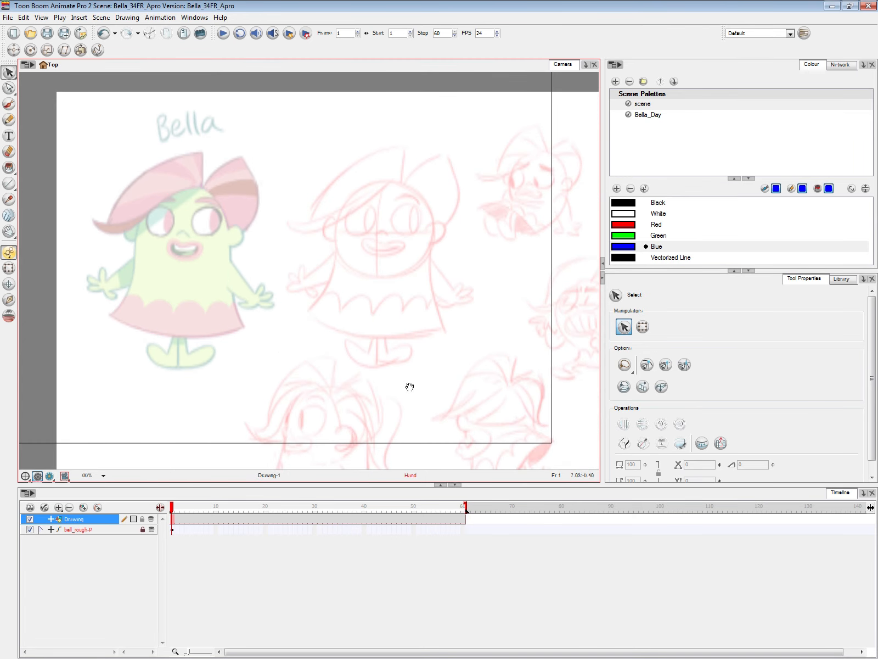
# Ready the Brush tool on frame 1 of the Drawing layer with the skin colour from the Bella_Day palette.
pyautogui.moveTo(422, 389); pyautogui.dragTo(509, 415)
pyautogui.click(179, 520)
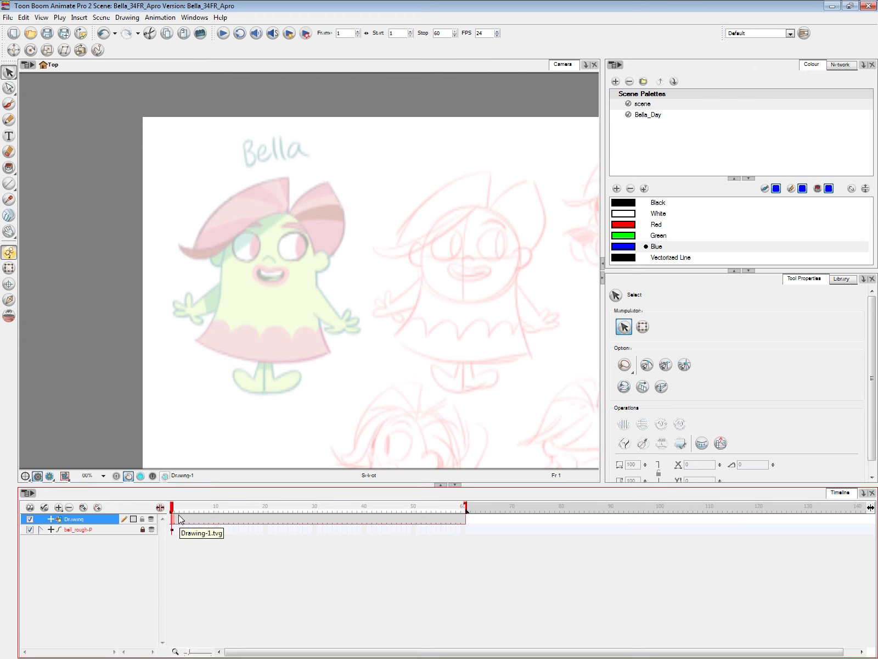
pyautogui.click(818, 125)
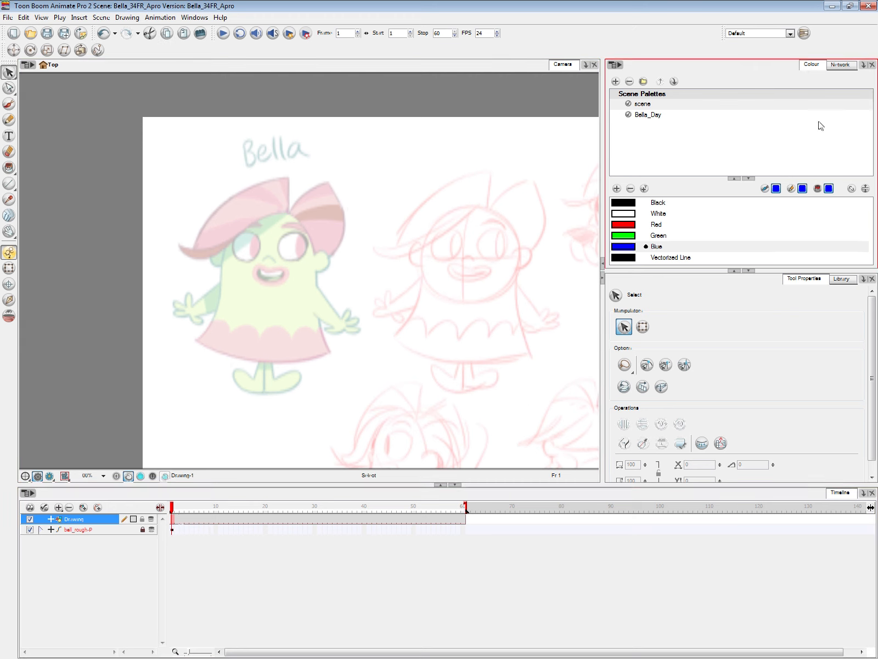
pyautogui.click(447, 243)
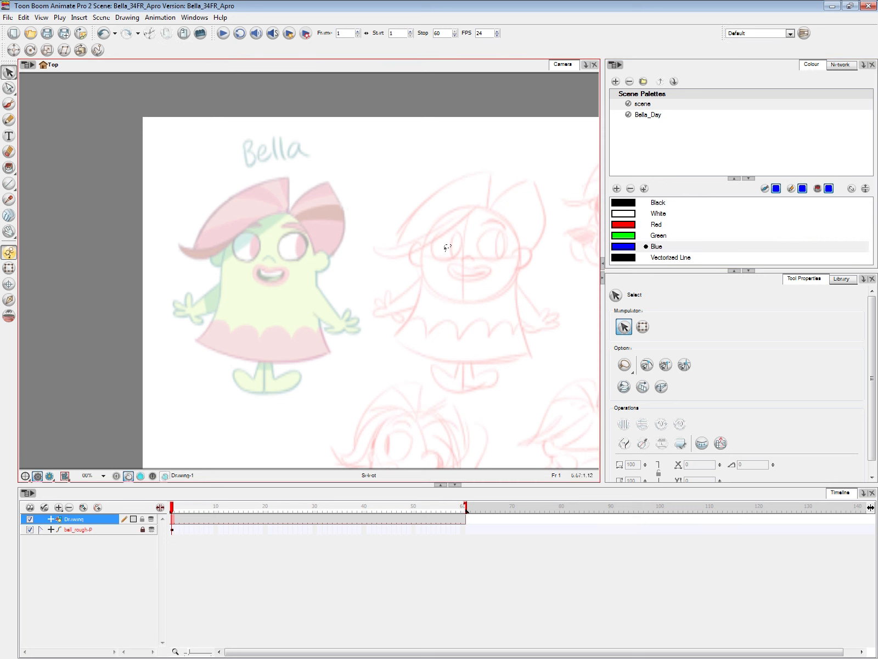
pyautogui.hotkey('alt', 'b')
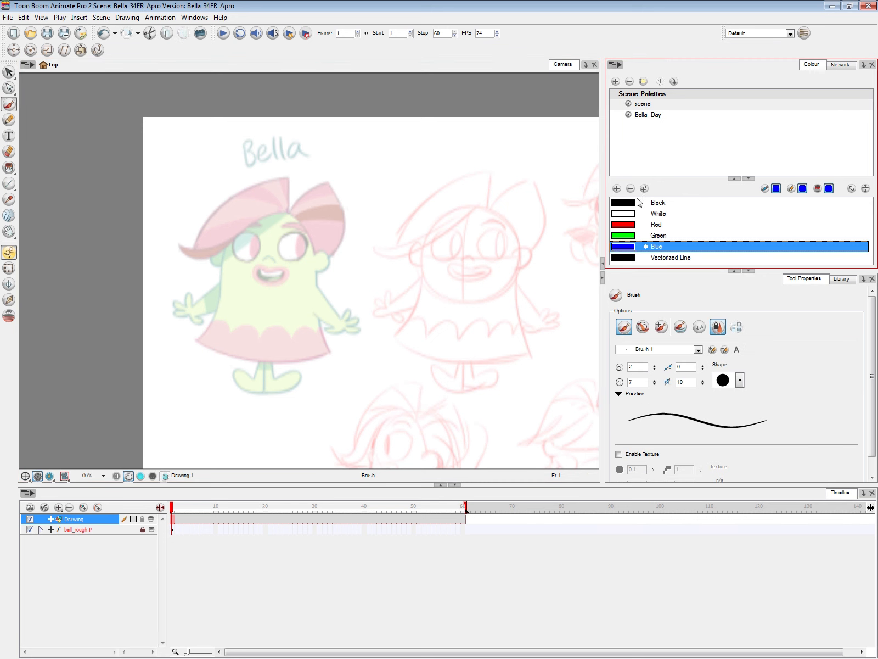
pyautogui.click(642, 114)
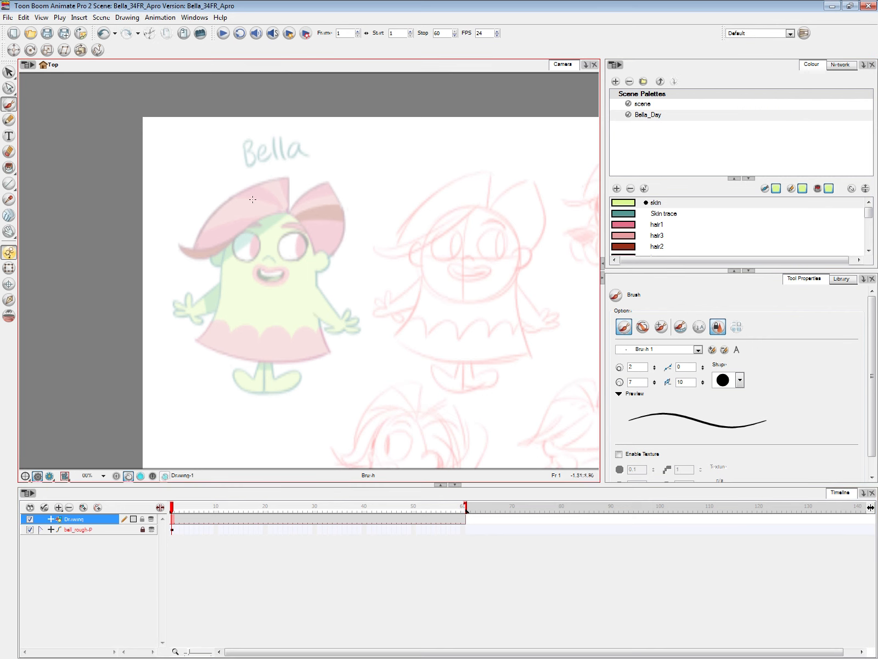
# Open the Network view in its own floating window.
pyautogui.click(195, 18)
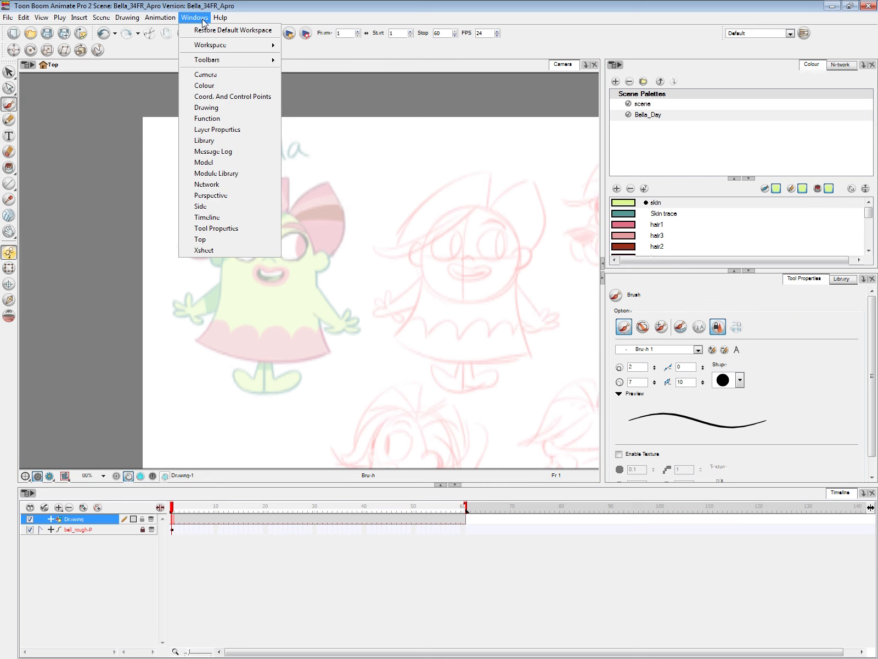
pyautogui.click(257, 111)
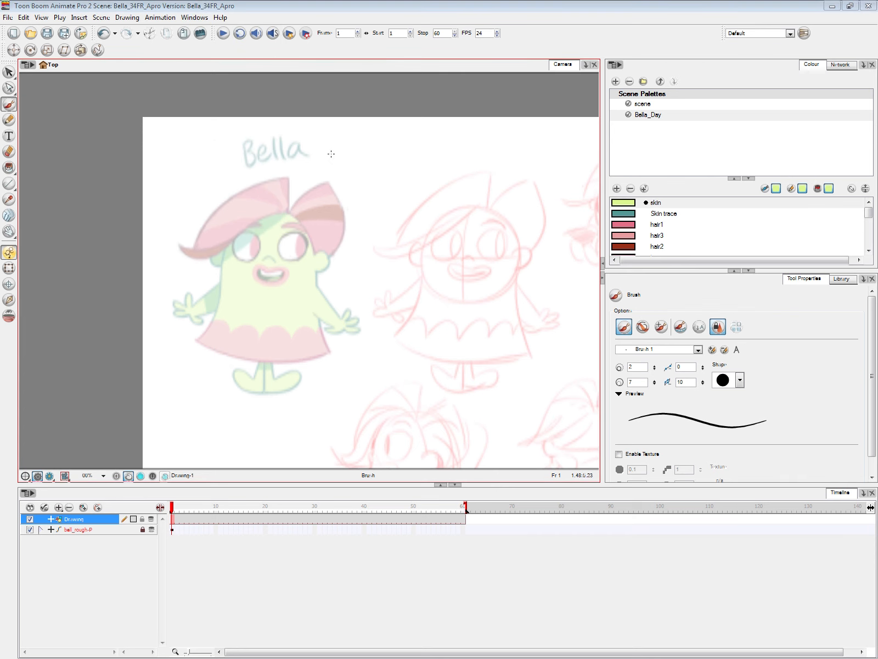
pyautogui.click(195, 18)
pyautogui.click(214, 178)
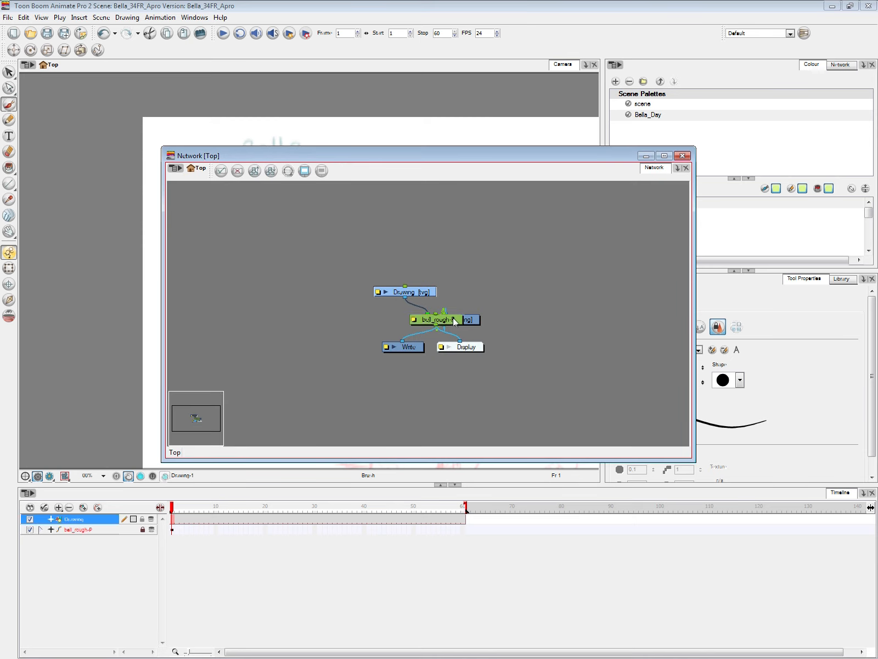
# Spread out the Drawing, bell_rough, bell_rough-P, Write and Display modules around the Composite so the network has working space.
pyautogui.moveTo(453, 319); pyautogui.dragTo(589, 247)
pyautogui.moveTo(424, 293); pyautogui.dragTo(367, 227)
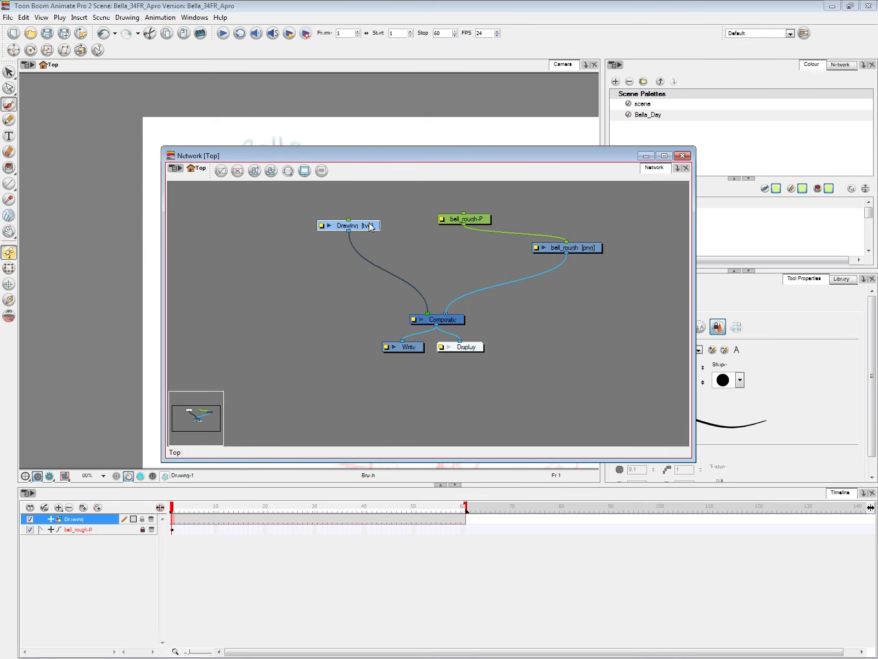
pyautogui.moveTo(354, 365); pyautogui.dragTo(488, 340)
pyautogui.moveTo(479, 347); pyautogui.dragTo(448, 423)
pyautogui.moveTo(364, 226)
pyautogui.mouseDown()
pyautogui.moveTo(395, 234)
pyautogui.moveTo(386, 229)
pyautogui.mouseUp()
pyautogui.moveTo(486, 221); pyautogui.dragTo(595, 229)
pyautogui.moveTo(604, 218); pyautogui.dragTo(631, 270)
pyautogui.moveTo(542, 158); pyautogui.dragTo(595, 169)
# Duplicate the Composite module and insert the copy on the connection between Drawing and the original Composite.
pyautogui.click(510, 329)
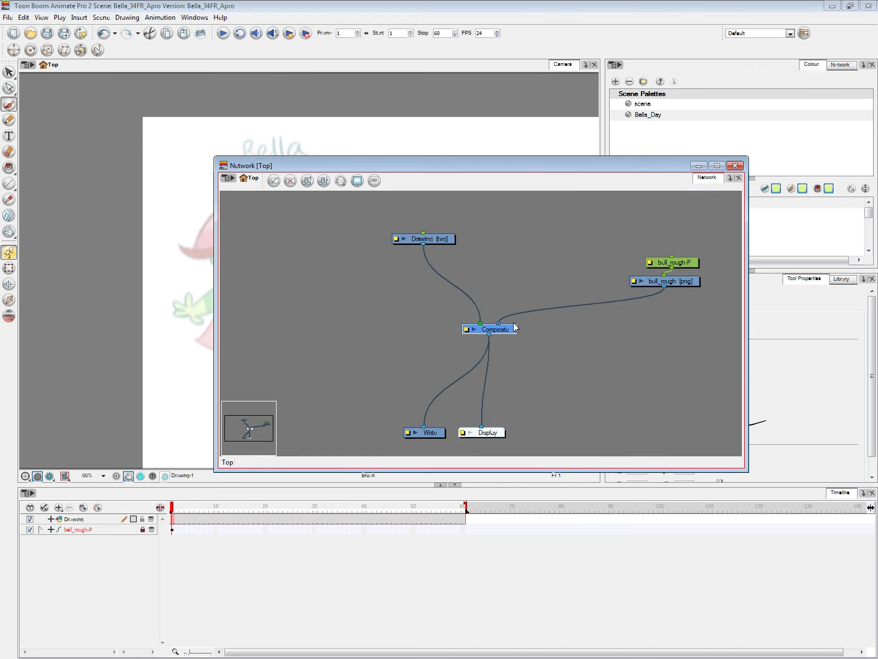
pyautogui.hotkey('ctrl', 'v')
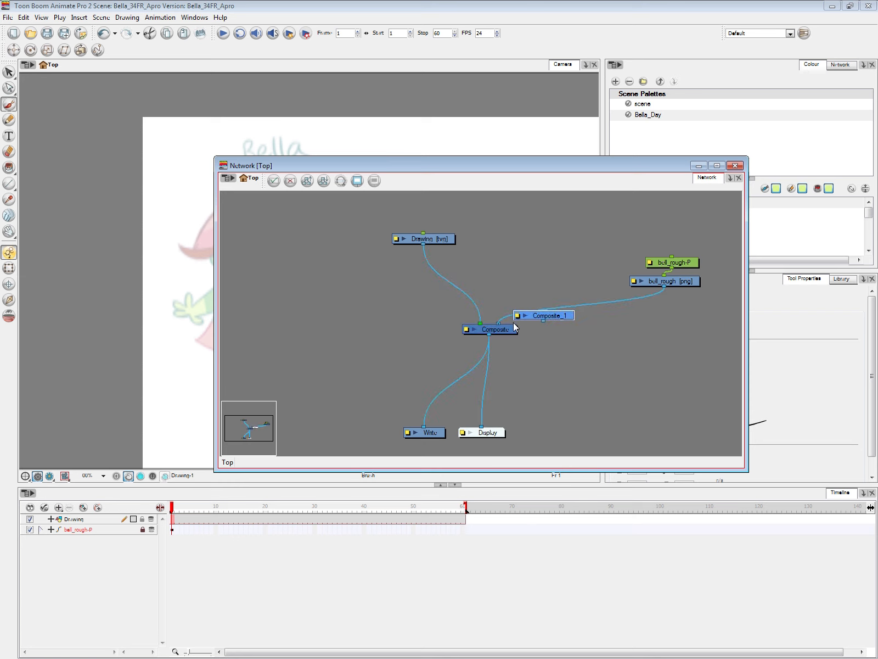
pyautogui.moveTo(559, 315); pyautogui.dragTo(489, 276)
pyautogui.moveTo(481, 322)
pyautogui.mouseDown()
pyautogui.moveTo(473, 267)
pyautogui.moveTo(479, 323)
pyautogui.mouseUp()
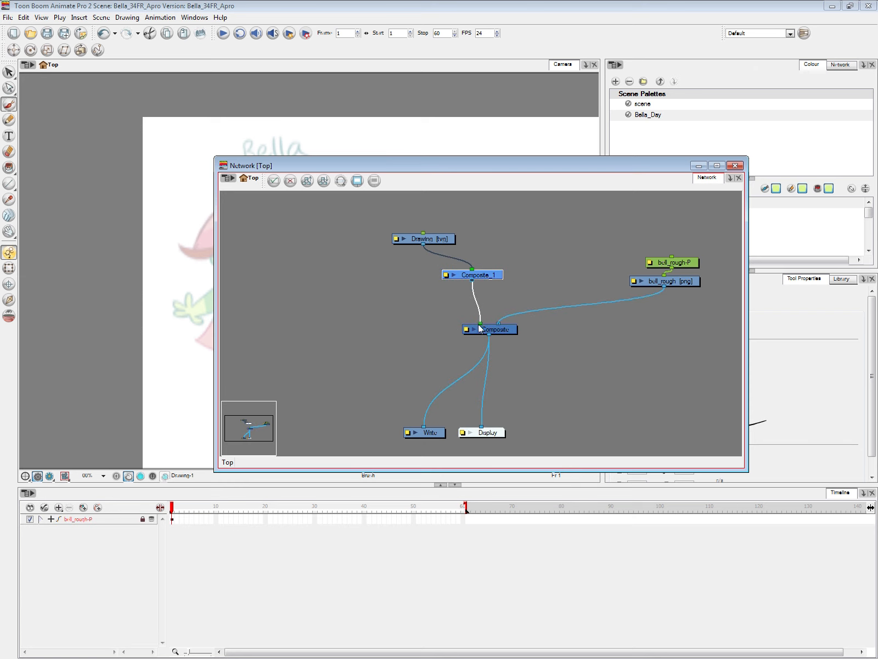
pyautogui.moveTo(470, 241)
pyautogui.mouseDown()
pyautogui.moveTo(475, 278)
pyautogui.moveTo(481, 236)
pyautogui.mouseUp()
# Add another composite copy and insert it between the Drawing module and the first duplicate composite.
pyautogui.click(513, 303)
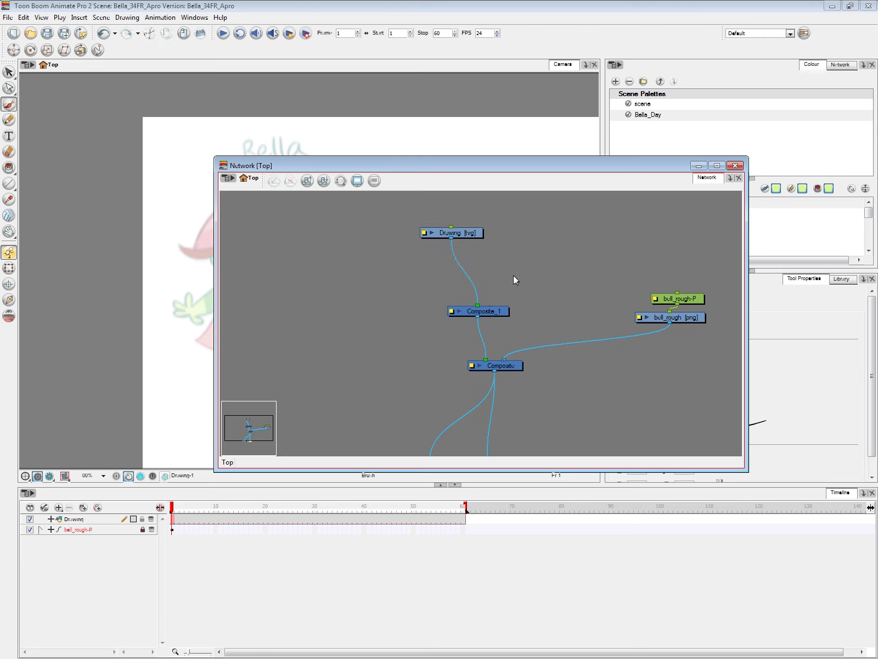
pyautogui.hotkey('ctrl', 'v')
pyautogui.moveTo(478, 305)
pyautogui.mouseDown()
pyautogui.moveTo(543, 262)
pyautogui.moveTo(483, 305)
pyautogui.mouseUp()
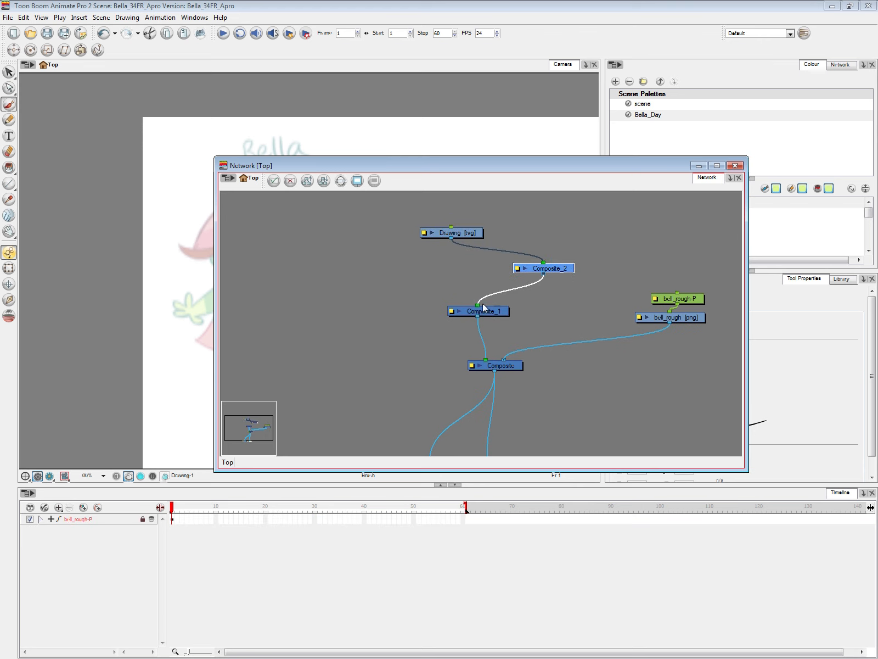
pyautogui.moveTo(546, 268); pyautogui.dragTo(449, 279)
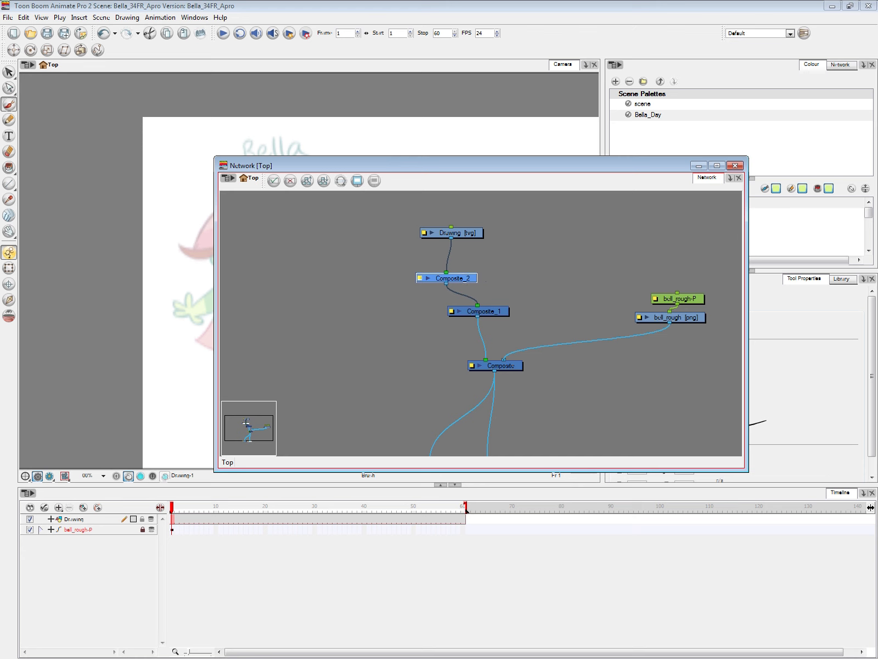
# Set the Composite_2 module to Pass Through in its layer properties.
pyautogui.click(419, 278)
pyautogui.moveTo(184, 196); pyautogui.dragTo(200, 197)
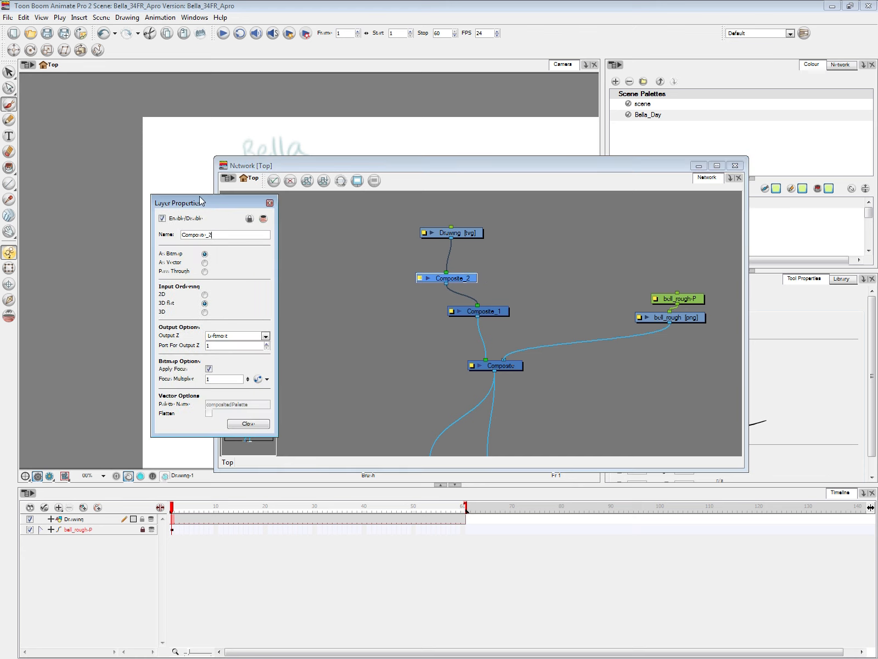
pyautogui.click(204, 271)
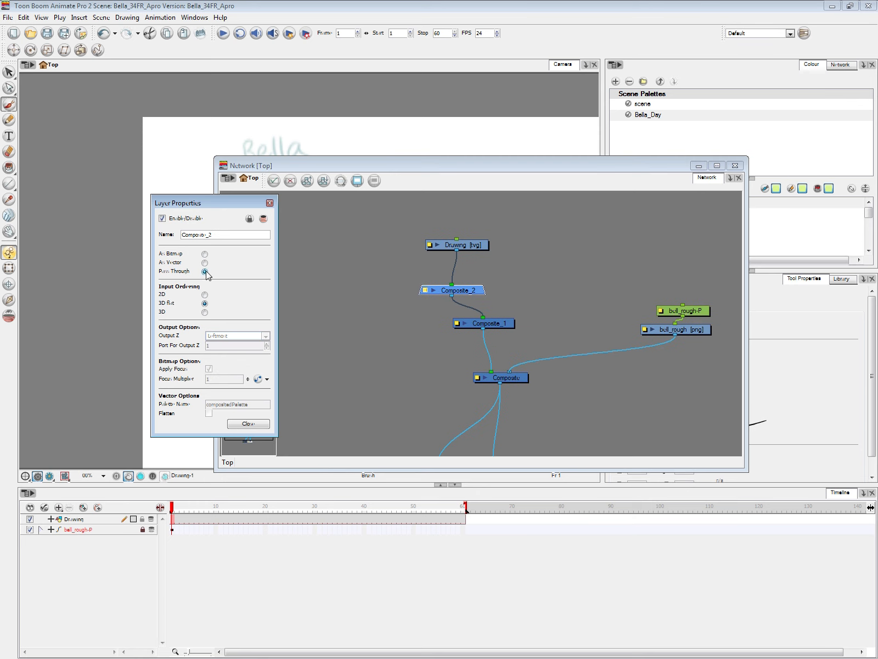
pyautogui.click(249, 423)
pyautogui.click(515, 276)
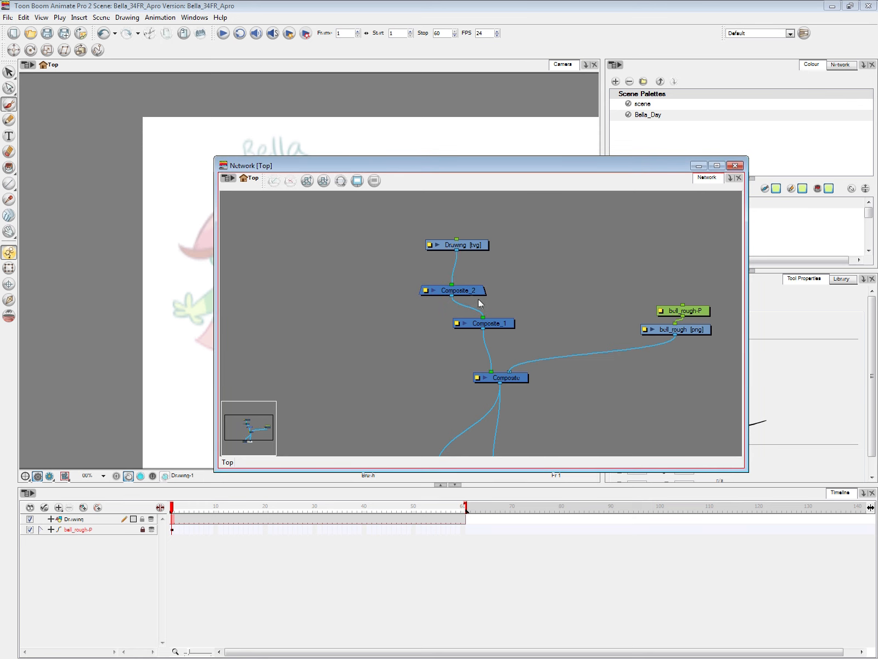
# Arrange the Drawing and Composite_2 modules in a tidy vertical chain above Composite_1.
pyautogui.moveTo(476, 292); pyautogui.dragTo(483, 282)
pyautogui.moveTo(498, 218); pyautogui.dragTo(481, 288)
pyautogui.moveTo(483, 282); pyautogui.dragTo(490, 268)
pyautogui.click(497, 269)
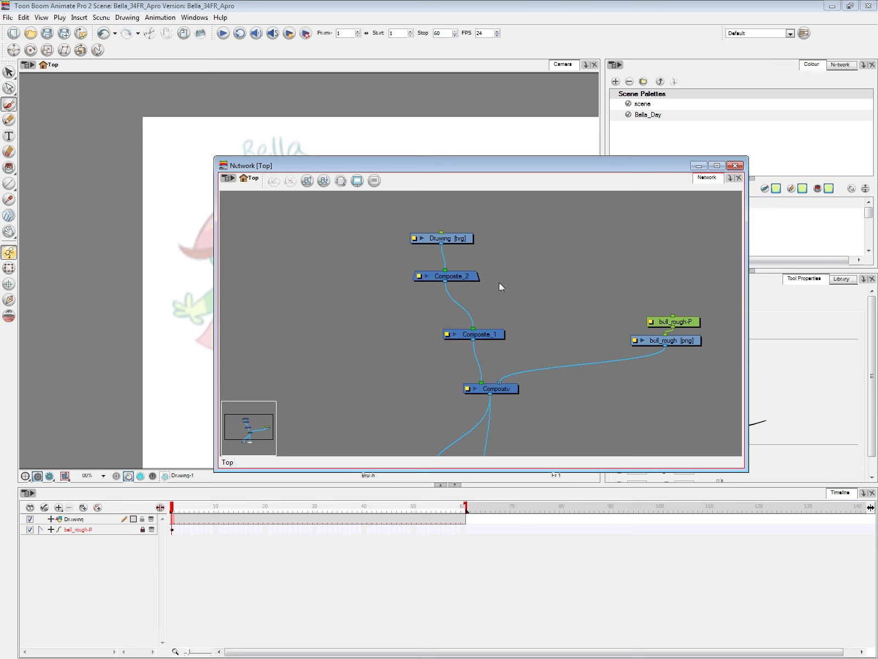
pyautogui.moveTo(457, 274); pyautogui.dragTo(456, 275)
pyautogui.moveTo(551, 168)
pyautogui.mouseDown()
pyautogui.moveTo(634, 159)
pyautogui.moveTo(644, 150)
pyautogui.moveTo(579, 154)
pyautogui.mouseUp()
pyautogui.moveTo(493, 223); pyautogui.dragTo(503, 281)
pyautogui.click(501, 247)
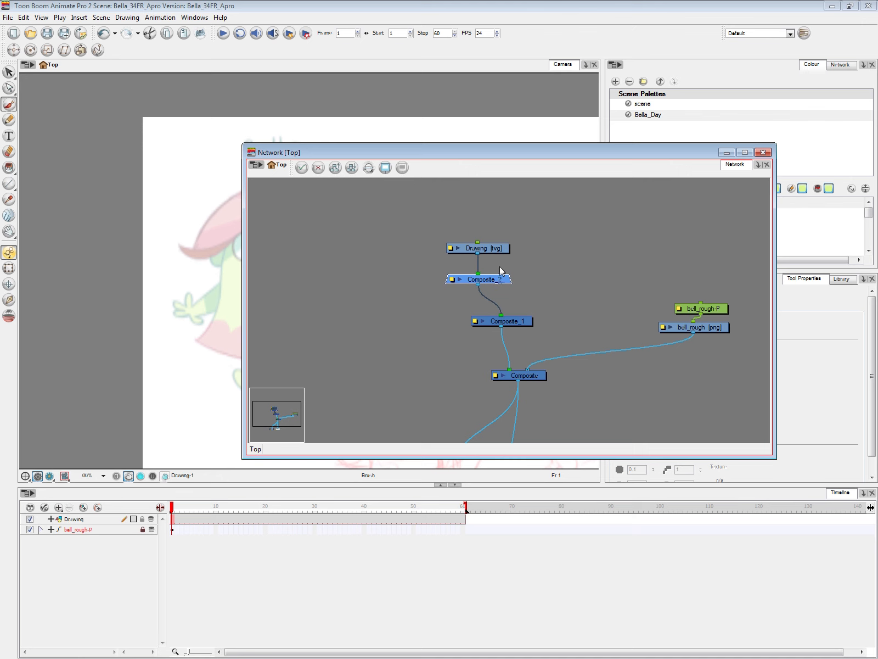
pyautogui.click(508, 286)
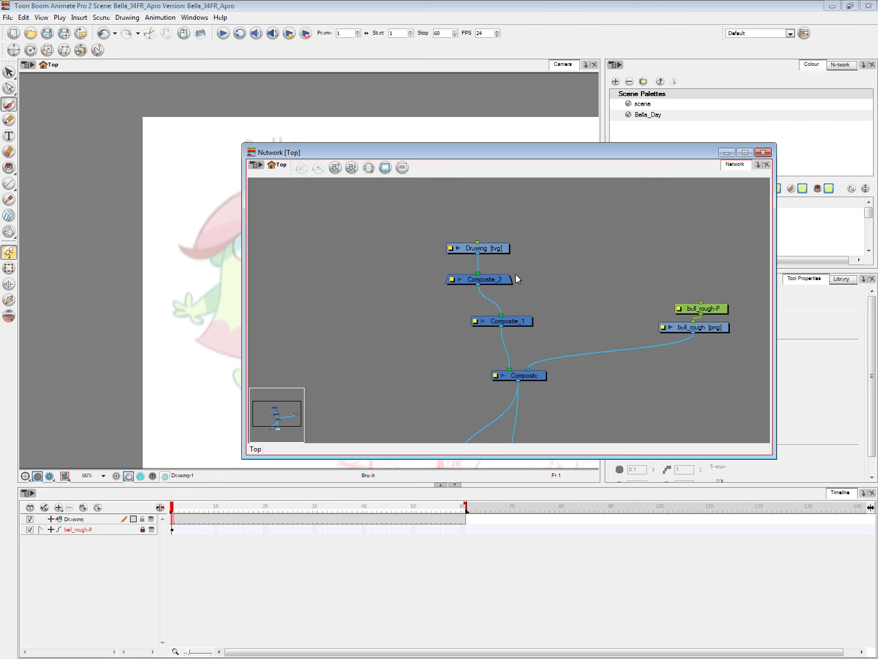
# Select the Drawing module in the network and return to the Bella rough in the Camera view.
pyautogui.click(497, 248)
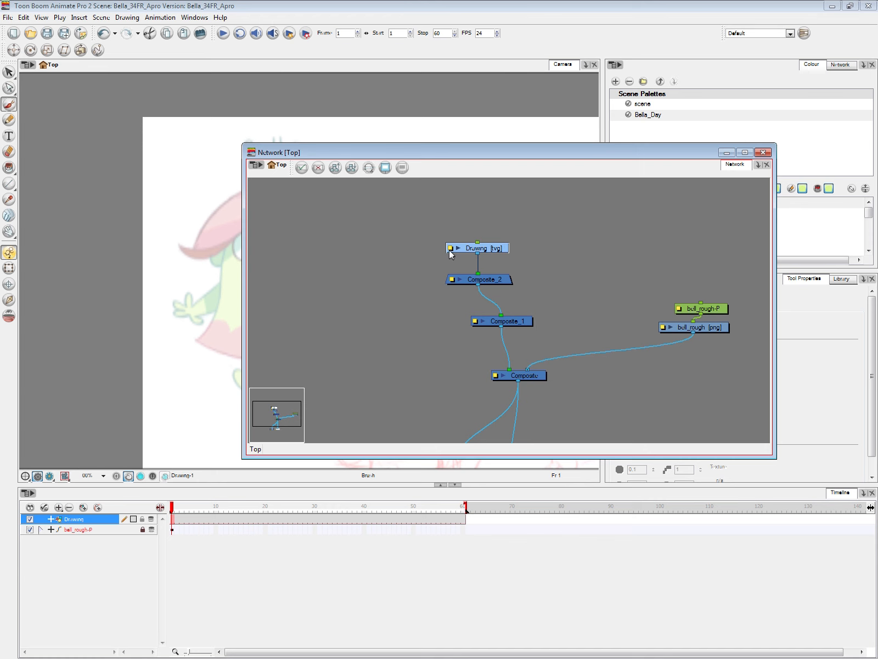
pyautogui.click(519, 14)
pyautogui.click(631, 214)
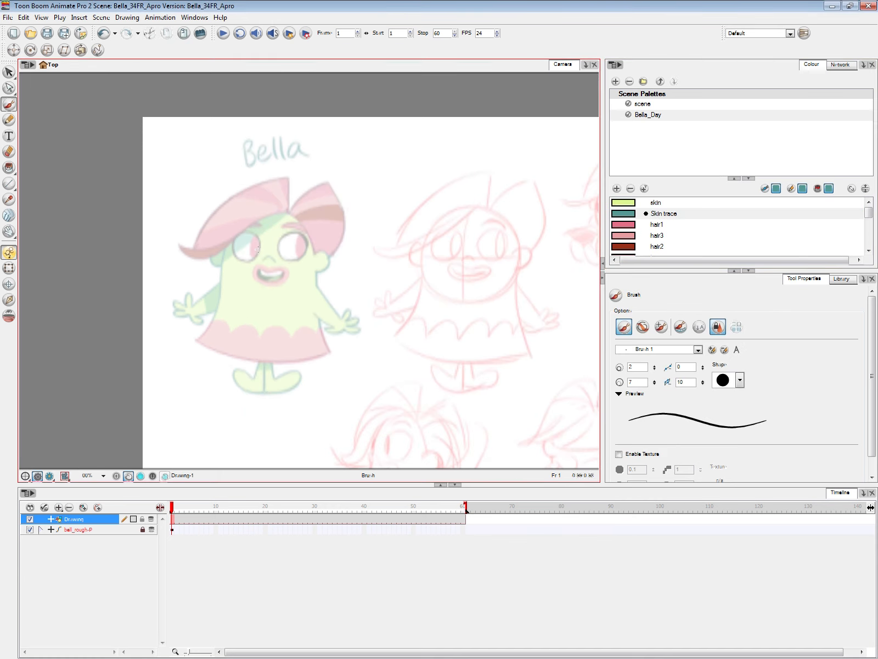
pyautogui.scroll(4, 257, 248)
# Try to trace Bella's skirt hem and body outline with the Brush tool in the Skin trace colour.
pyautogui.moveTo(65, 368)
pyautogui.mouseDown()
pyautogui.moveTo(119, 405)
pyautogui.moveTo(424, 400)
pyautogui.mouseUp()
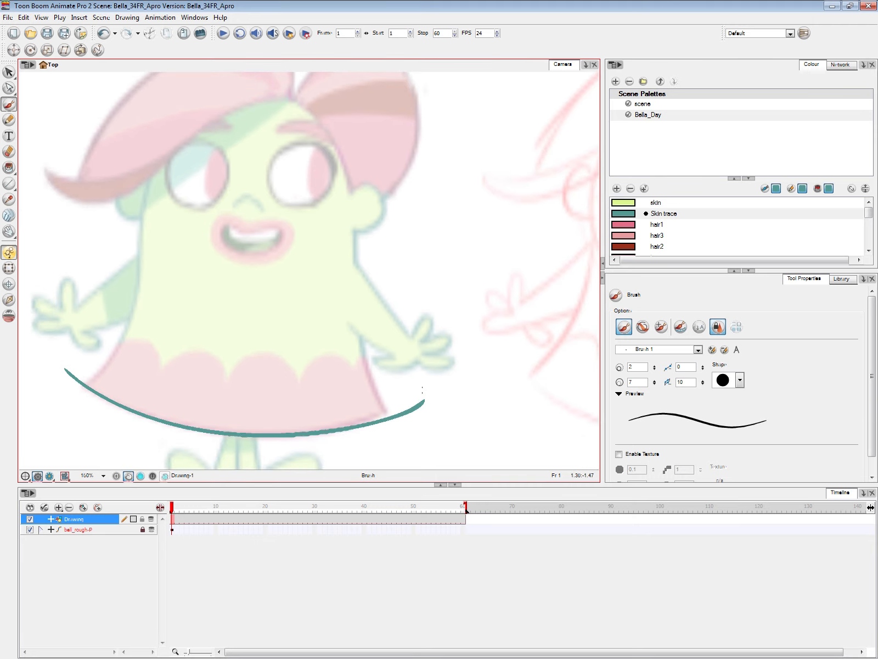
pyautogui.hotkey('ctrl', 'z')
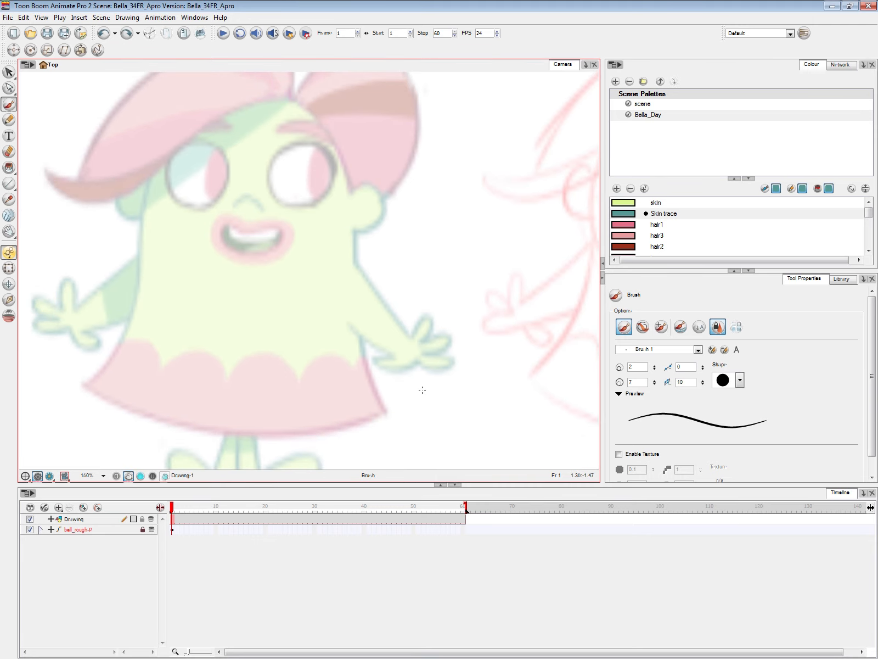
pyautogui.moveTo(71, 397)
pyautogui.mouseDown()
pyautogui.moveTo(86, 386)
pyautogui.moveTo(161, 142)
pyautogui.moveTo(321, 118)
pyautogui.moveTo(358, 331)
pyautogui.moveTo(412, 423)
pyautogui.moveTo(176, 125)
pyautogui.moveTo(366, 199)
pyautogui.moveTo(432, 413)
pyautogui.mouseUp()
pyautogui.hotkey('ctrl', 'z')
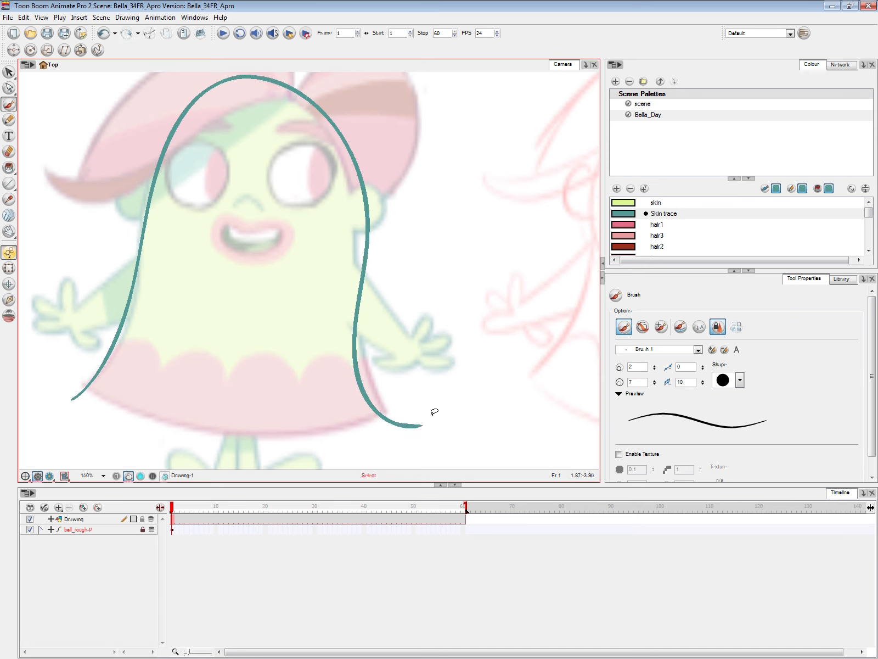
pyautogui.hotkey('ctrl', 'z')
# Set the Pencil size to 7 and trace Bella's head and body outline as one open stroke in Skin trace.
pyautogui.click(15, 119)
pyautogui.moveTo(69, 402)
pyautogui.mouseDown()
pyautogui.moveTo(116, 338)
pyautogui.moveTo(163, 141)
pyautogui.moveTo(175, 128)
pyautogui.mouseUp()
pyautogui.hotkey('ctrl', 'z')
pyautogui.doubleClick(640, 365)
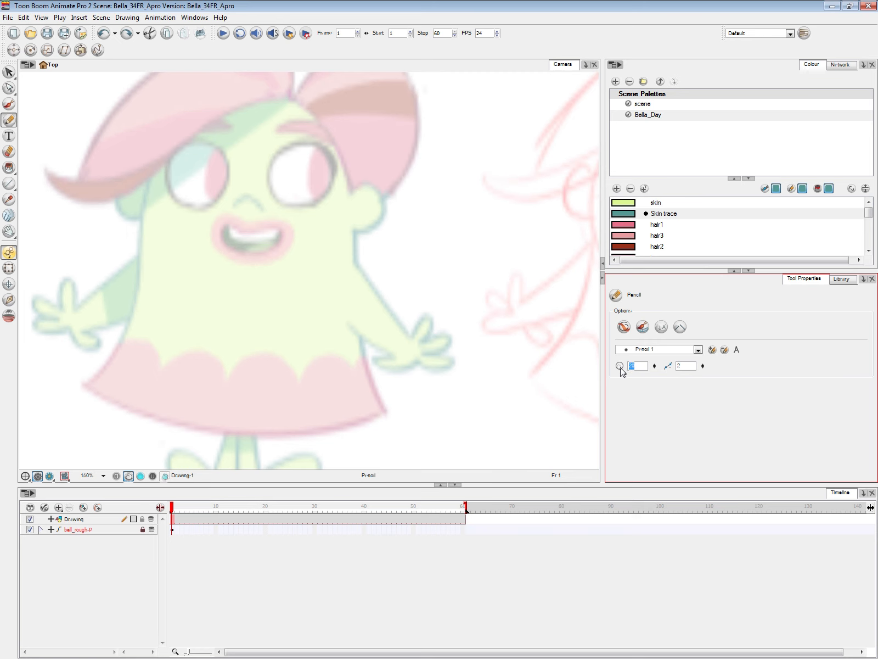
pyautogui.write('7')
pyautogui.moveTo(64, 399); pyautogui.dragTo(307, 104)
pyautogui.hotkey('ctrl', 'z')
pyautogui.doubleClick(635, 366)
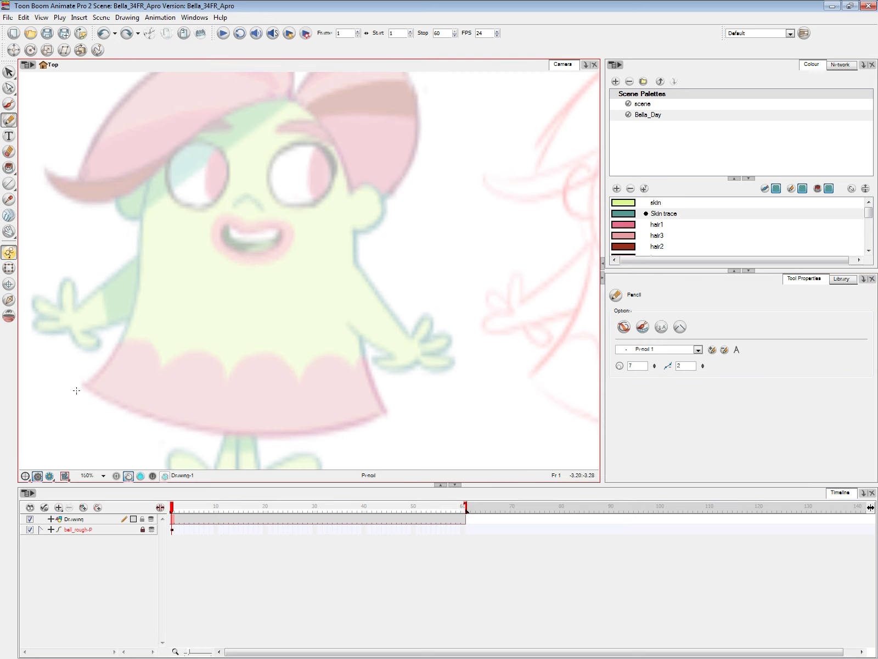
pyautogui.moveTo(76, 390)
pyautogui.mouseDown()
pyautogui.moveTo(107, 363)
pyautogui.moveTo(149, 165)
pyautogui.moveTo(249, 90)
pyautogui.moveTo(328, 127)
pyautogui.moveTo(359, 206)
pyautogui.moveTo(357, 298)
pyautogui.moveTo(397, 434)
pyautogui.mouseUp()
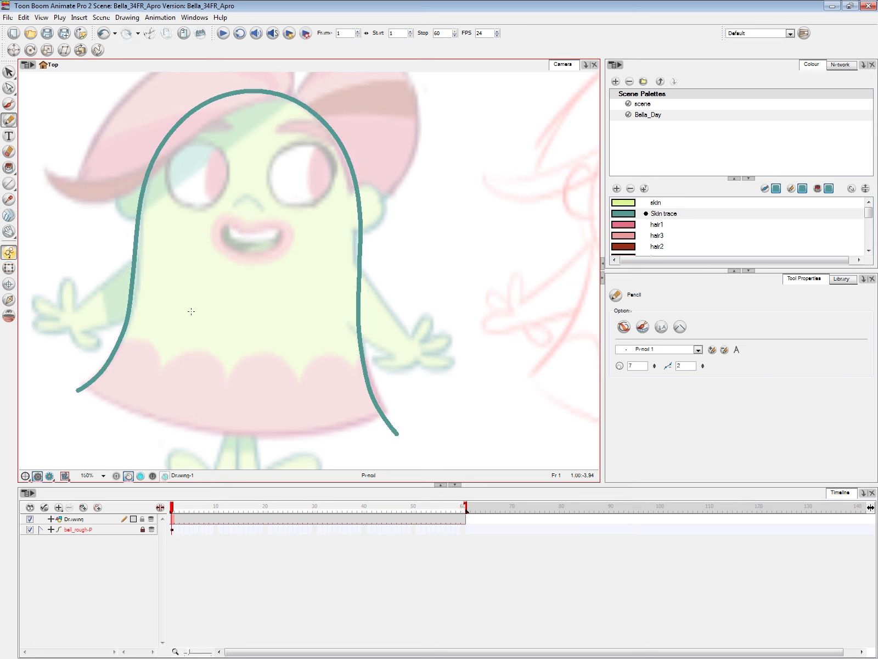
# Adjust the left side of the body outline and the upper-left head curve to the rough with the Contour Editor.
pyautogui.hotkey('alt', 'q')
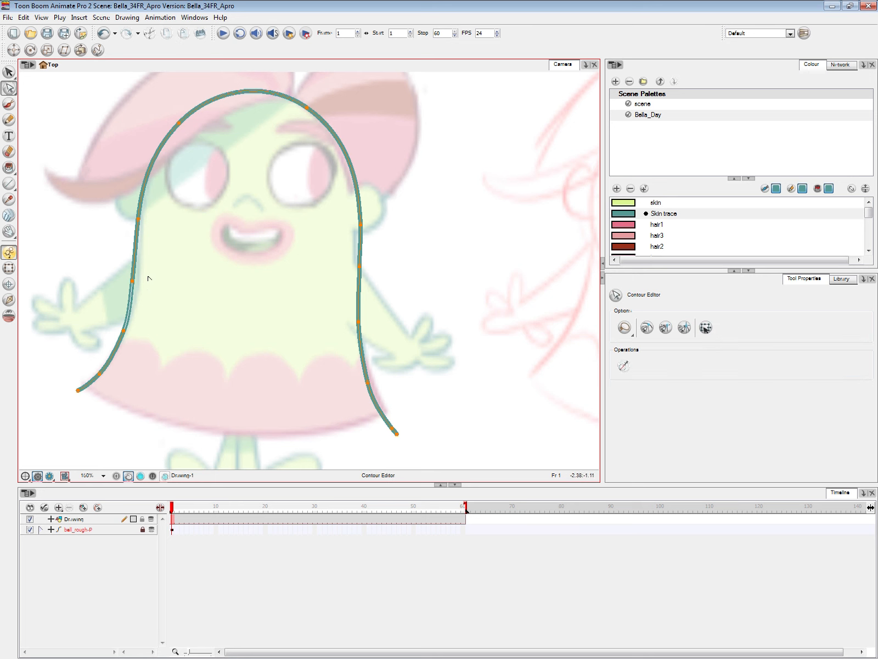
pyautogui.moveTo(208, 303); pyautogui.dragTo(221, 312)
pyautogui.moveTo(158, 283)
pyautogui.mouseDown()
pyautogui.moveTo(160, 291)
pyautogui.moveTo(151, 288)
pyautogui.mouseUp()
pyautogui.click(168, 276)
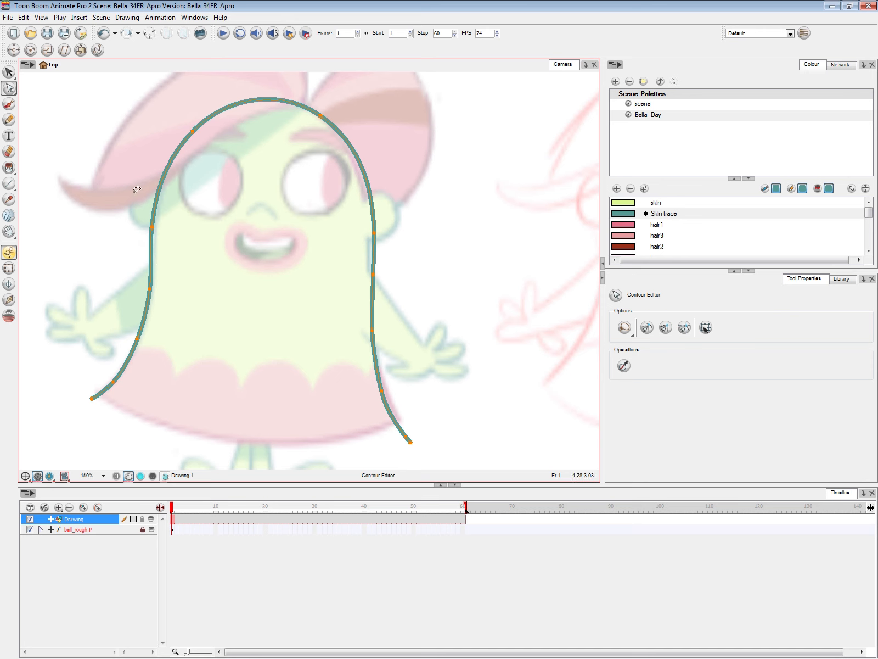
pyautogui.moveTo(192, 131); pyautogui.dragTo(188, 125)
# Reshape the right side of the head curve with its points and handles, and adjust the outline's left side.
pyautogui.press('space')
pyautogui.moveTo(325, 199); pyautogui.dragTo(308, 236)
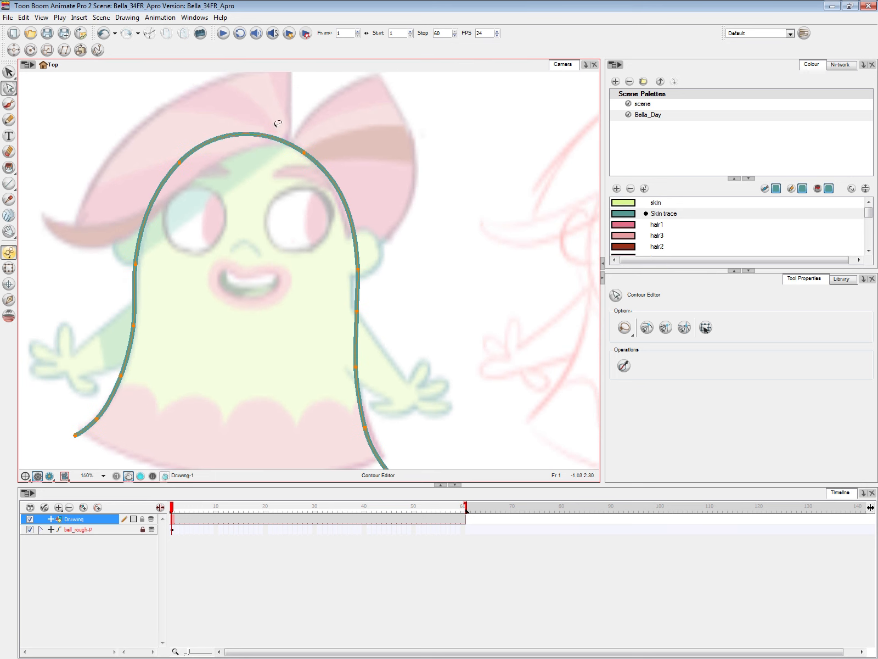
pyautogui.moveTo(316, 140)
pyautogui.mouseDown()
pyautogui.moveTo(291, 167)
pyautogui.moveTo(312, 153)
pyautogui.mouseUp()
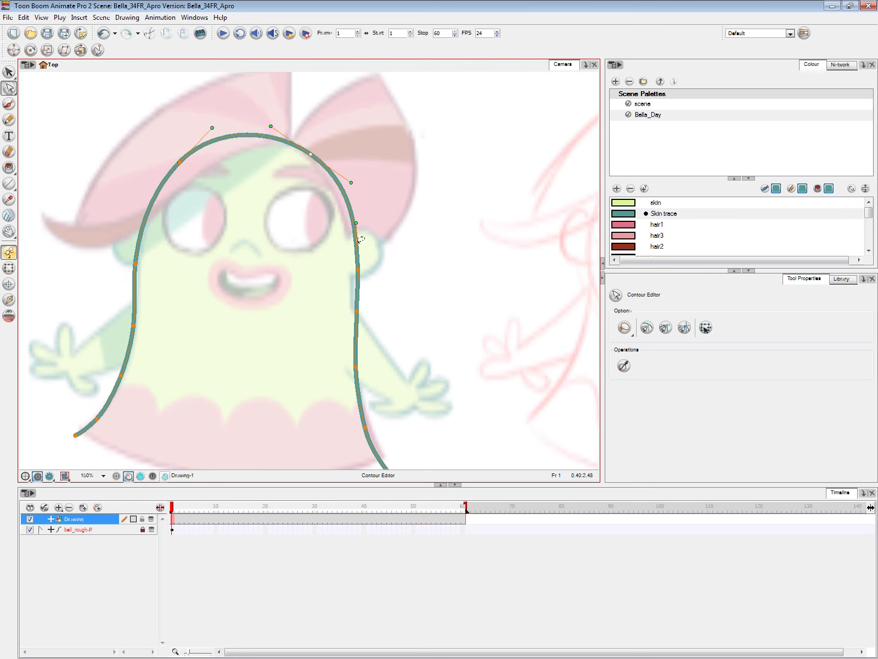
pyautogui.moveTo(358, 270); pyautogui.dragTo(355, 270)
pyautogui.moveTo(350, 181); pyautogui.dragTo(349, 184)
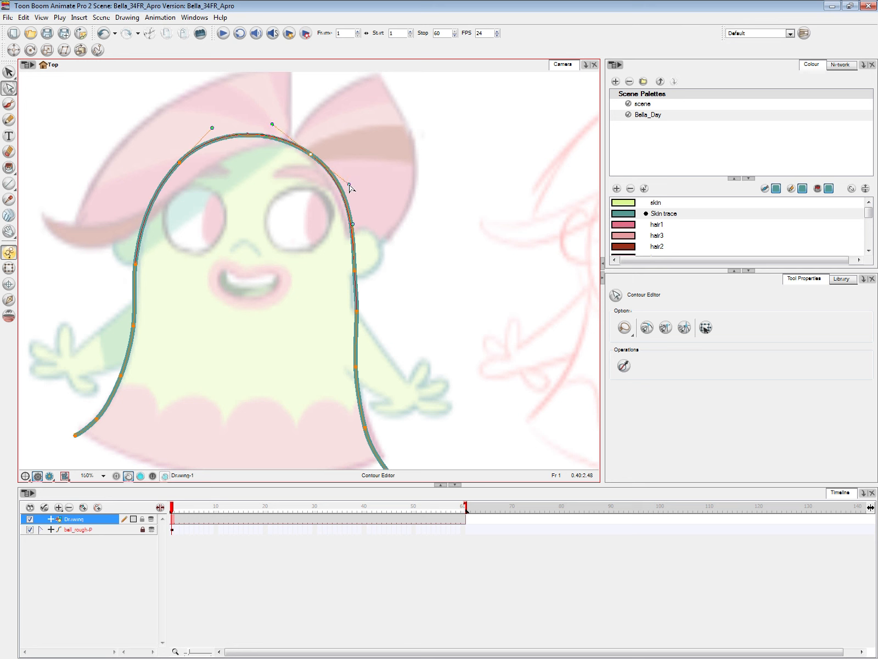
pyautogui.moveTo(311, 153); pyautogui.dragTo(314, 156)
pyautogui.moveTo(147, 258)
pyautogui.mouseDown()
pyautogui.moveTo(139, 284)
pyautogui.moveTo(152, 281)
pyautogui.moveTo(133, 295)
pyautogui.moveTo(140, 253)
pyautogui.mouseUp()
# Straighten the right side of the body outline and reposition its lower curve and end point beyond the skirt corner.
pyautogui.press('space')
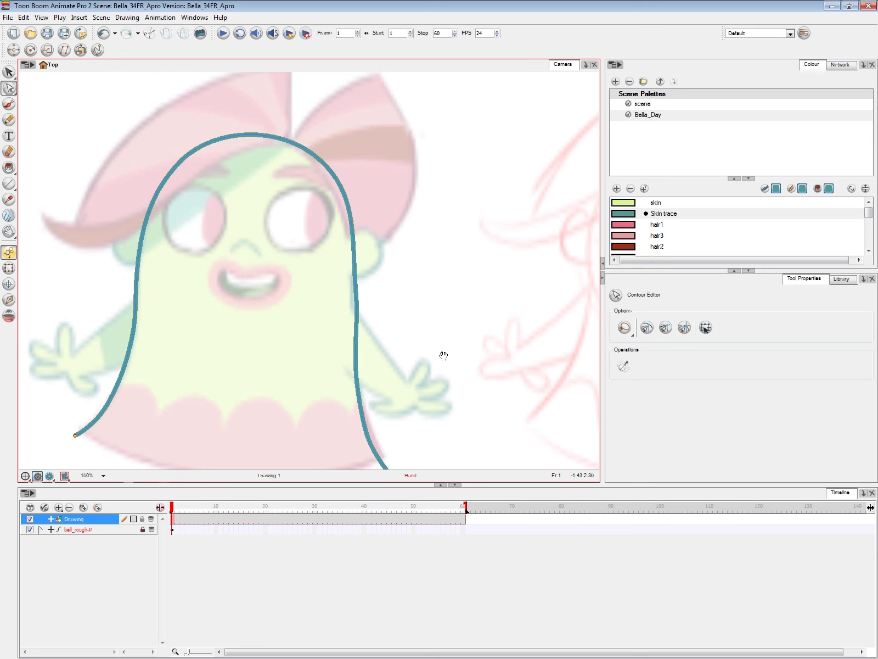
pyautogui.moveTo(443, 355); pyautogui.dragTo(433, 332)
pyautogui.moveTo(343, 259)
pyautogui.mouseDown()
pyautogui.moveTo(363, 253)
pyautogui.moveTo(364, 295)
pyautogui.moveTo(345, 288)
pyautogui.mouseUp()
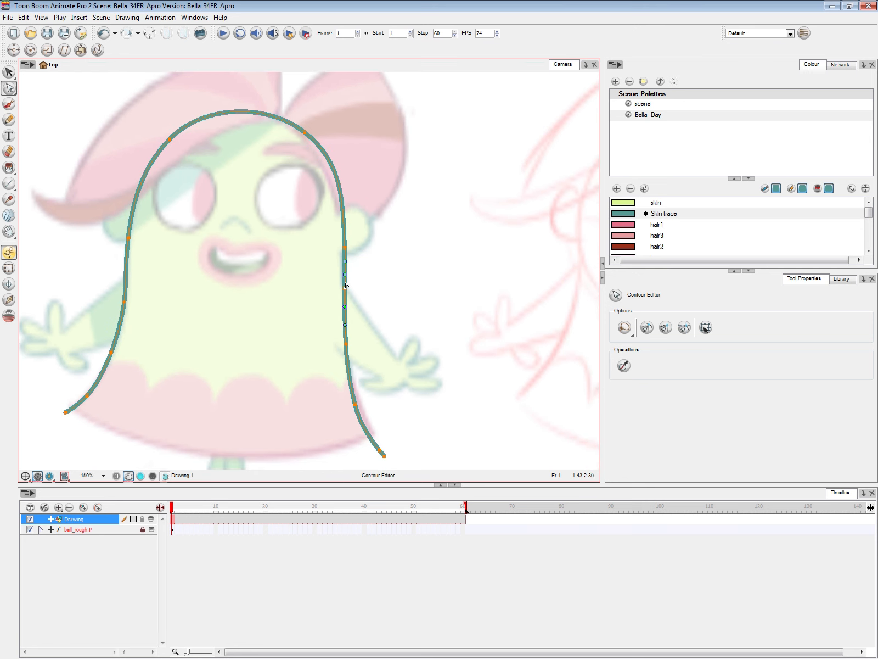
pyautogui.moveTo(391, 449); pyautogui.dragTo(387, 460)
pyautogui.moveTo(383, 455); pyautogui.dragTo(391, 453)
pyautogui.moveTo(359, 399)
pyautogui.mouseDown()
pyautogui.moveTo(353, 407)
pyautogui.moveTo(365, 428)
pyautogui.moveTo(357, 401)
pyautogui.mouseUp()
# Delete surplus contour points on both sides of the body outline and reshape the lower-left skirt curve.
pyautogui.click(111, 351)
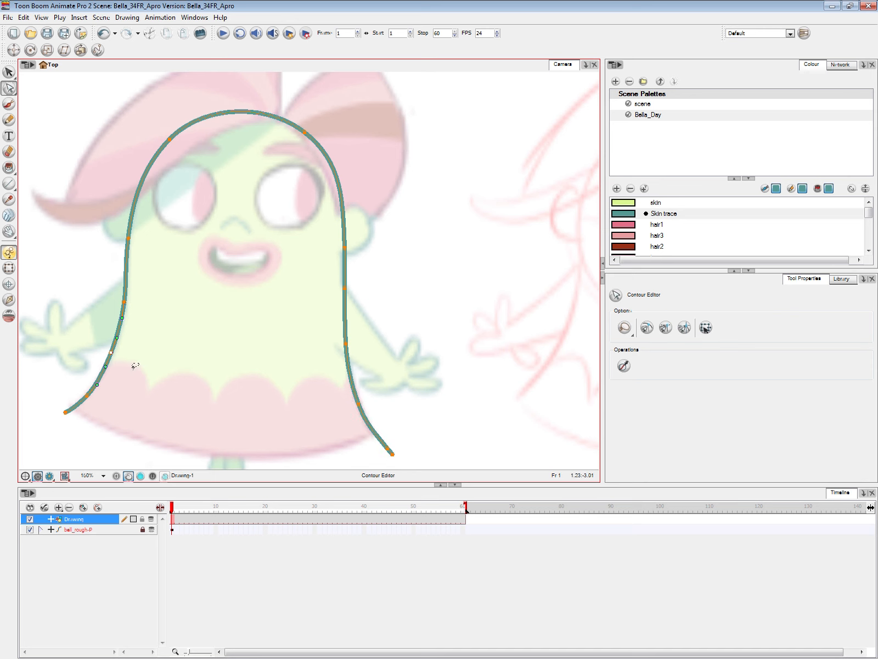
pyautogui.press('Delete')
pyautogui.moveTo(87, 396)
pyautogui.mouseDown()
pyautogui.moveTo(118, 340)
pyautogui.moveTo(83, 400)
pyautogui.moveTo(98, 380)
pyautogui.mouseUp()
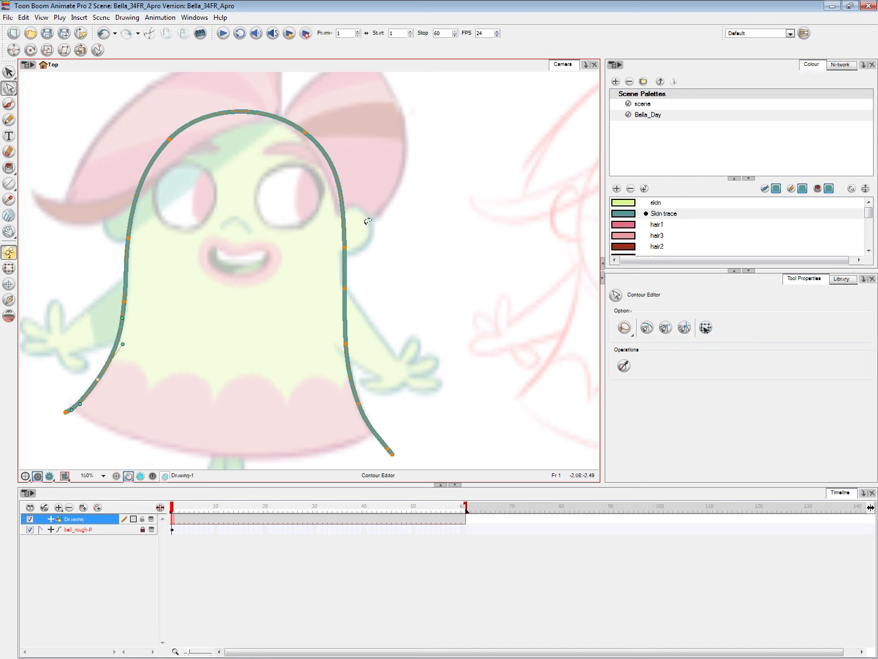
pyautogui.moveTo(363, 224); pyautogui.dragTo(396, 233)
pyautogui.press('Delete')
pyautogui.moveTo(132, 209); pyautogui.dragTo(178, 227)
pyautogui.press('Delete')
# Smooth the left side of the body outline and round the upper-right head curve to match the rough.
pyautogui.moveTo(144, 278)
pyautogui.mouseDown()
pyautogui.moveTo(116, 317)
pyautogui.moveTo(132, 290)
pyautogui.moveTo(132, 220)
pyautogui.moveTo(161, 217)
pyautogui.mouseUp()
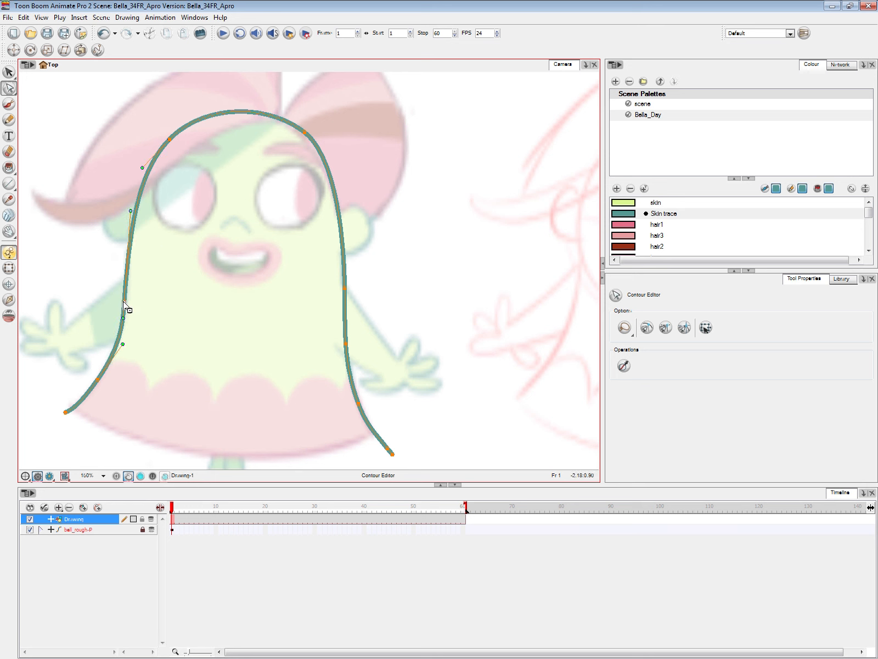
pyautogui.moveTo(124, 301); pyautogui.dragTo(127, 285)
pyautogui.moveTo(323, 118); pyautogui.dragTo(334, 168)
pyautogui.moveTo(304, 132); pyautogui.dragTo(307, 137)
pyautogui.click(405, 185)
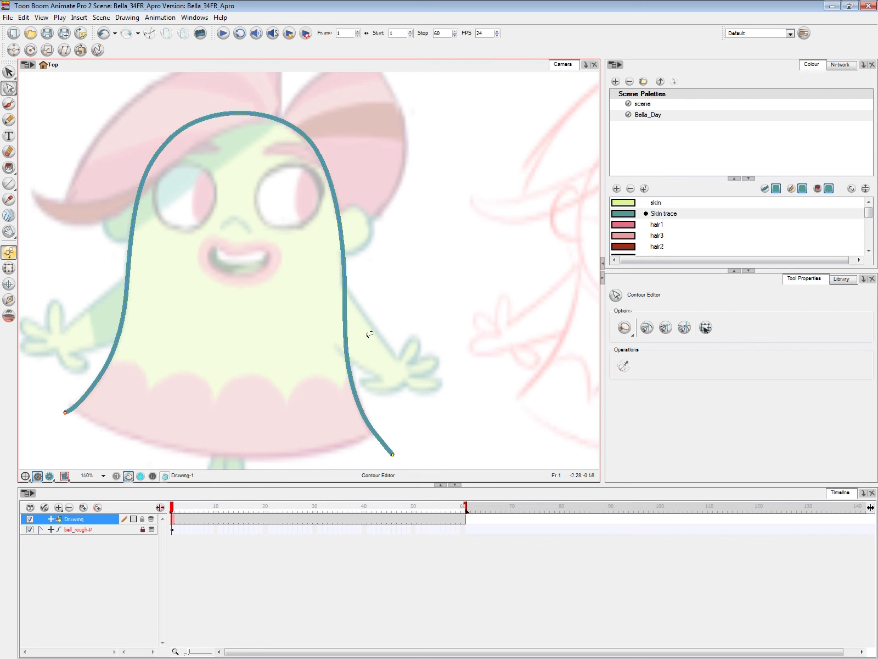
# Remove the extra point at the outline's lower-right end and extend the lower-left end past the skirt corner.
pyautogui.moveTo(370, 333); pyautogui.dragTo(353, 387)
pyautogui.click(427, 420)
pyautogui.moveTo(412, 447)
pyautogui.mouseDown()
pyautogui.moveTo(408, 466)
pyautogui.moveTo(386, 459)
pyautogui.moveTo(397, 447)
pyautogui.moveTo(381, 434)
pyautogui.mouseUp()
pyautogui.press('Delete')
pyautogui.moveTo(65, 412); pyautogui.dragTo(55, 417)
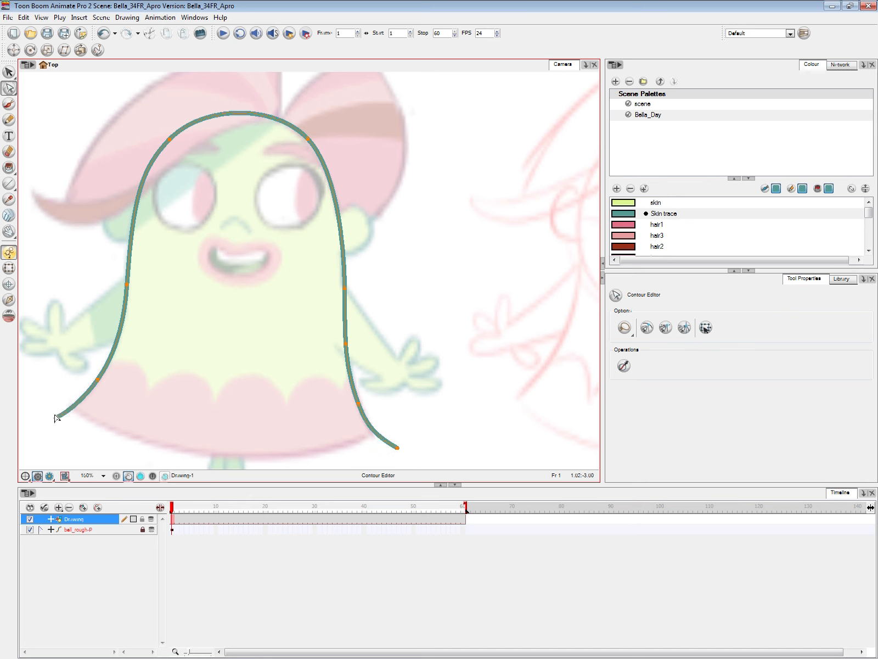
# Check the whole outline against the rough and fine-tune the points on its left side and upper-left head curve.
pyautogui.click(309, 139)
pyautogui.press('2')
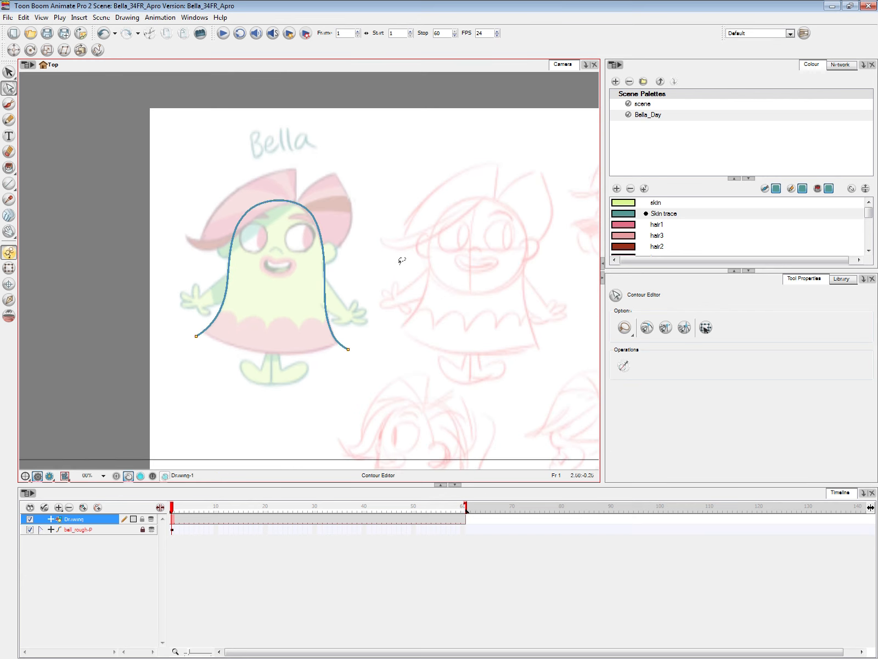
pyautogui.press('2')
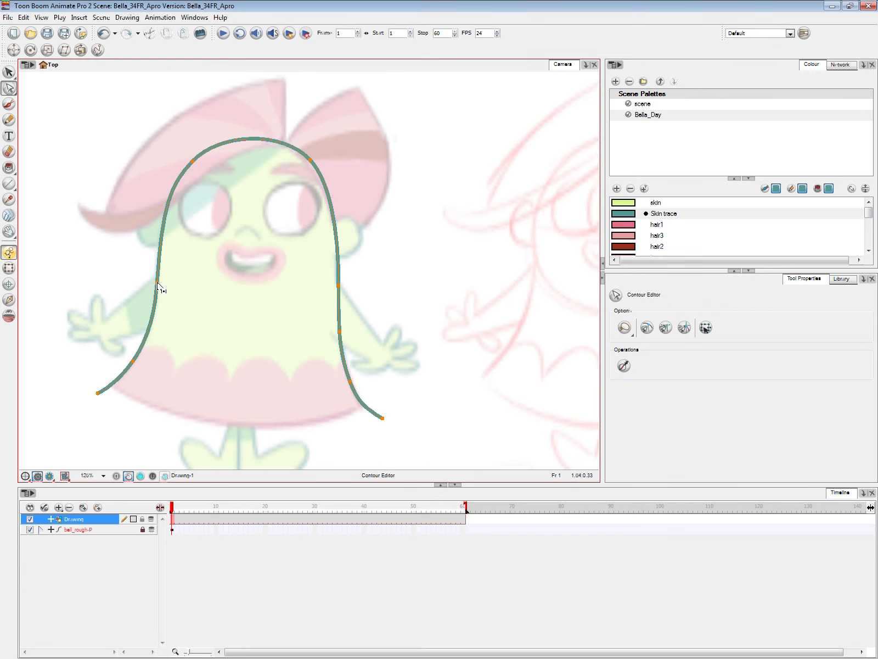
pyautogui.moveTo(157, 283); pyautogui.dragTo(156, 287)
pyautogui.moveTo(192, 161); pyautogui.dragTo(192, 163)
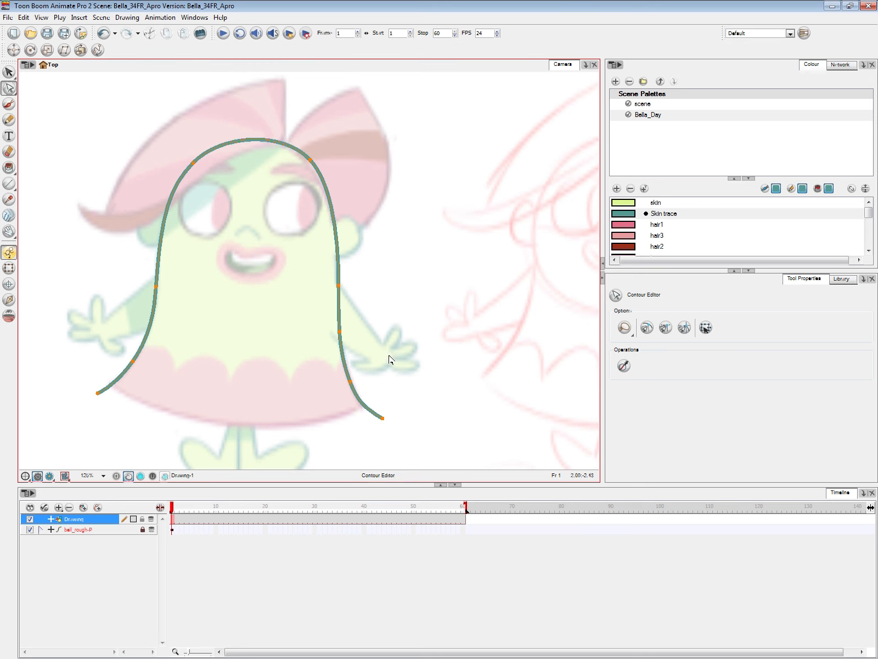
# Select the finished body outline and convert the pencil line to a brush stroke.
pyautogui.hotkey('alt', 's')
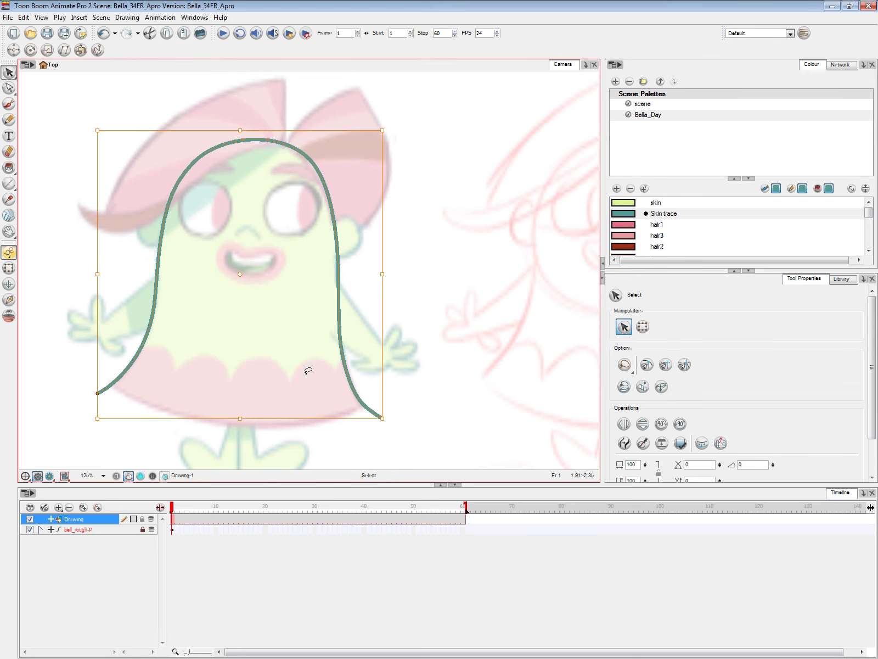
pyautogui.hotkey('shift', '7')
pyautogui.moveTo(413, 359); pyautogui.dragTo(430, 327)
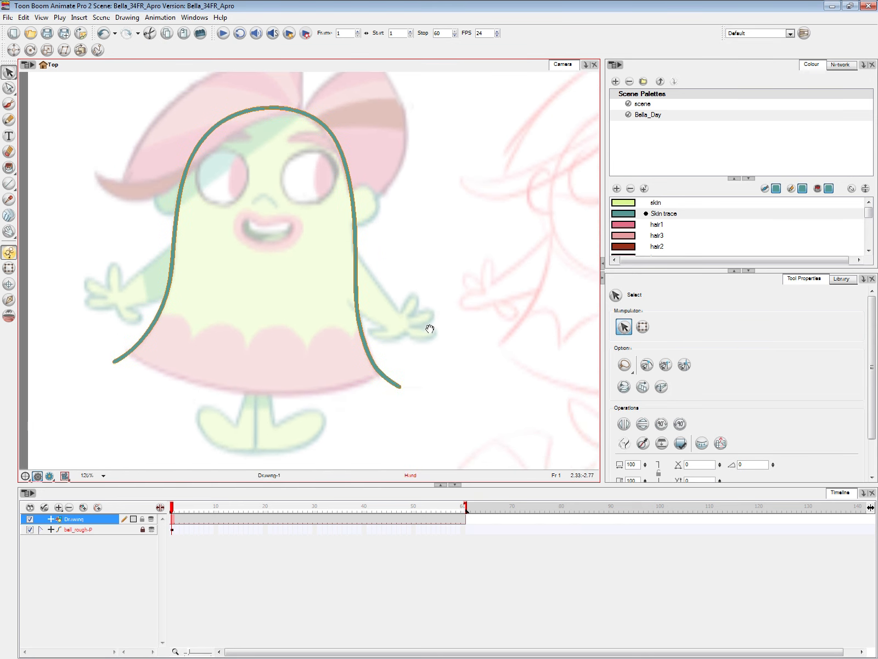
# Draw the curved skirt hem with the Brush tool, crossing both lower ends of the body outline.
pyautogui.hotkey('alt', 'b')
pyautogui.scroll(2, 213, 381)
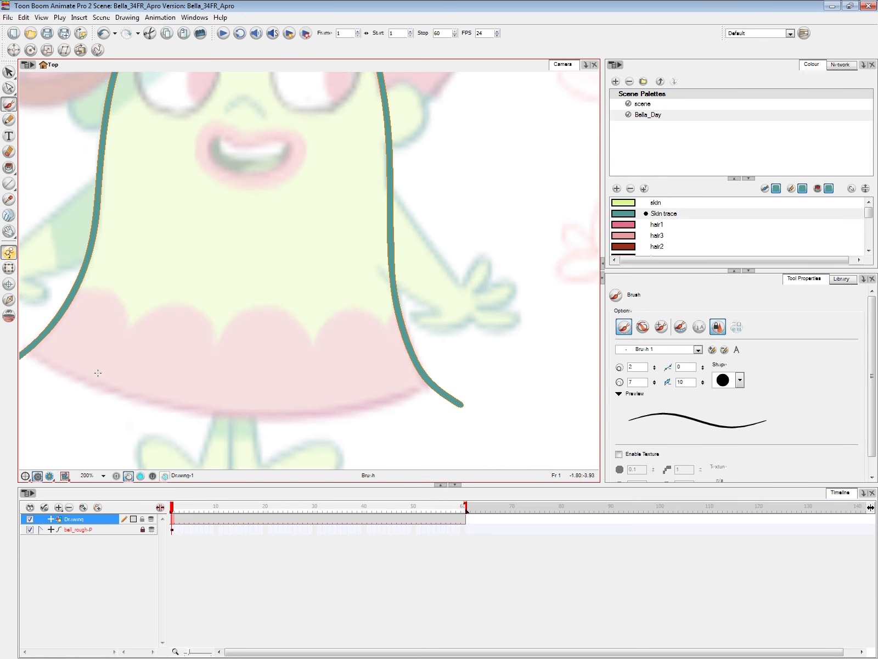
pyautogui.scroll(1, 141, 384)
pyautogui.hotkey('ctrl', 'z')
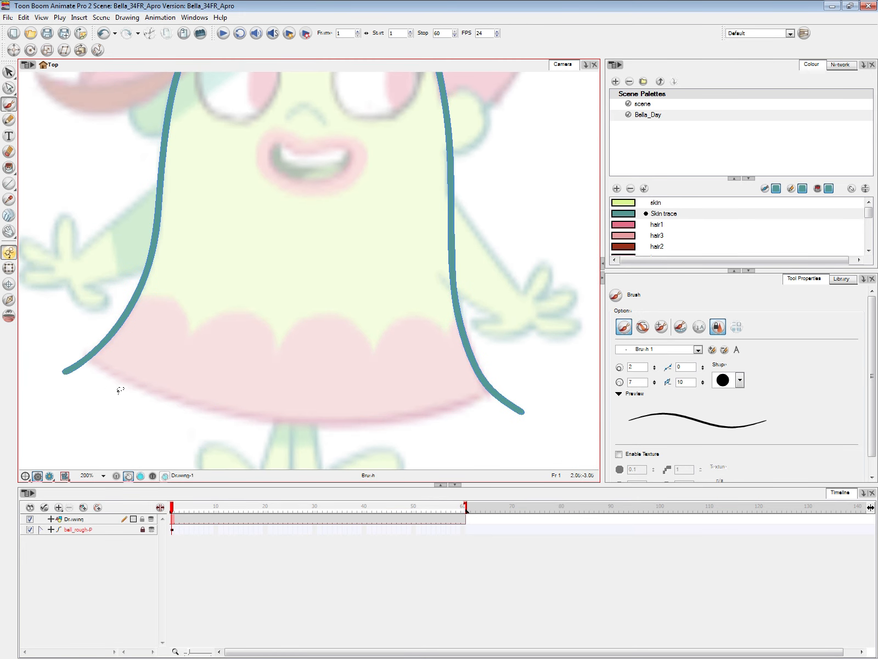
pyautogui.moveTo(69, 333)
pyautogui.mouseDown()
pyautogui.moveTo(422, 419)
pyautogui.moveTo(555, 371)
pyautogui.moveTo(372, 424)
pyautogui.moveTo(542, 373)
pyautogui.mouseUp()
pyautogui.hotkey('ctrl', 'z')
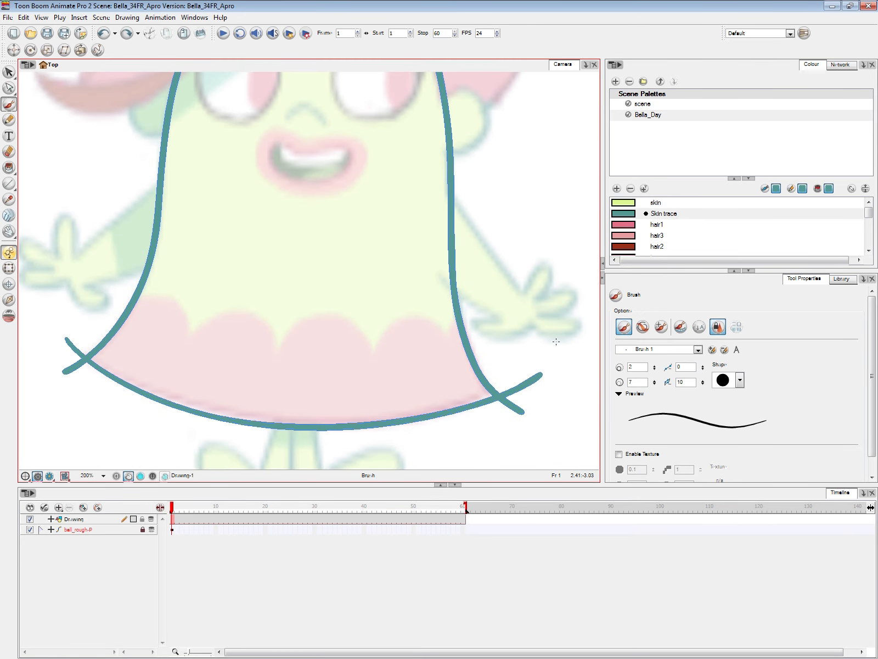